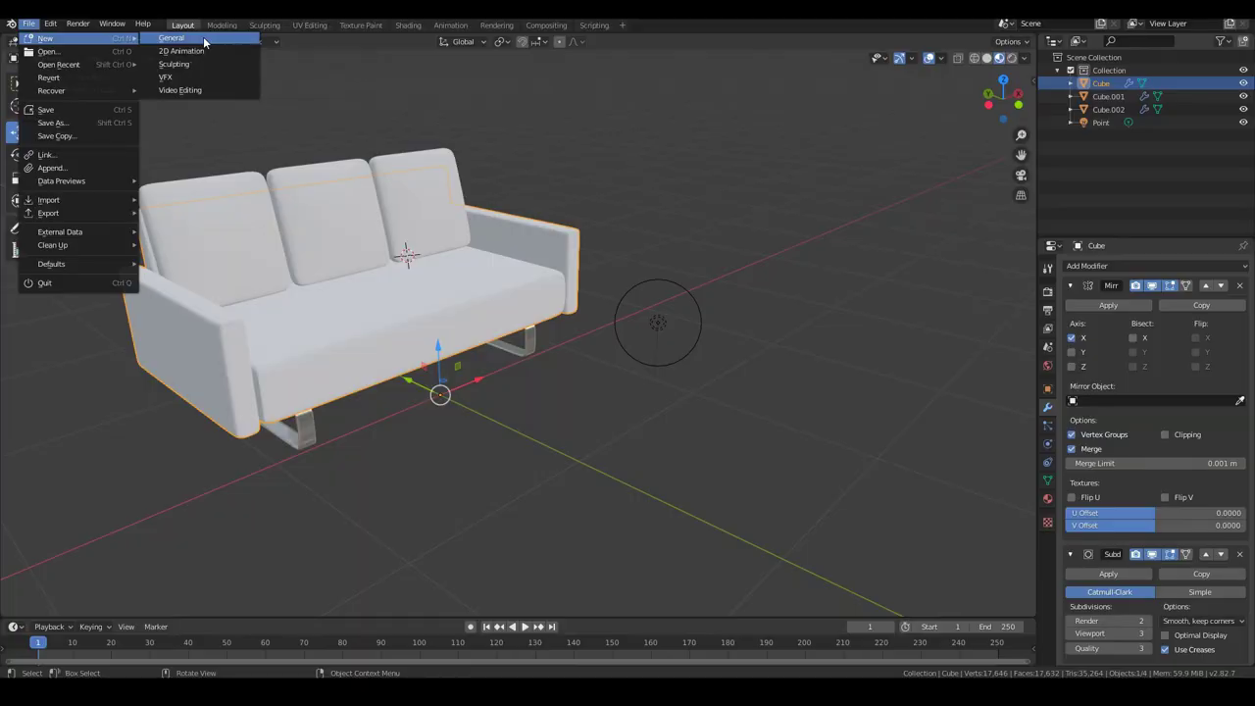
# - Create a new General scene from the File menu, with the default cube, camera and light
pyautogui.click(203, 36)
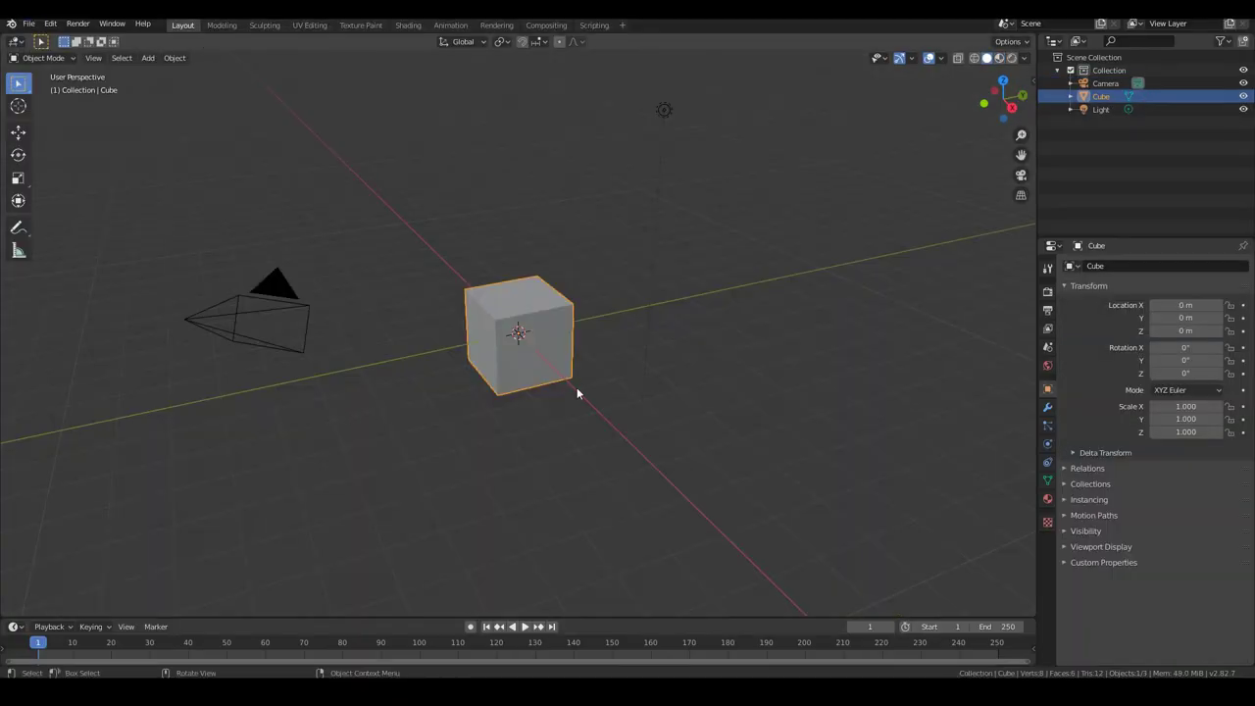
# - In Edit Mode, select the whole cube and scale it along Y into a thin upright panel
pyautogui.scroll(5, 495, 313)
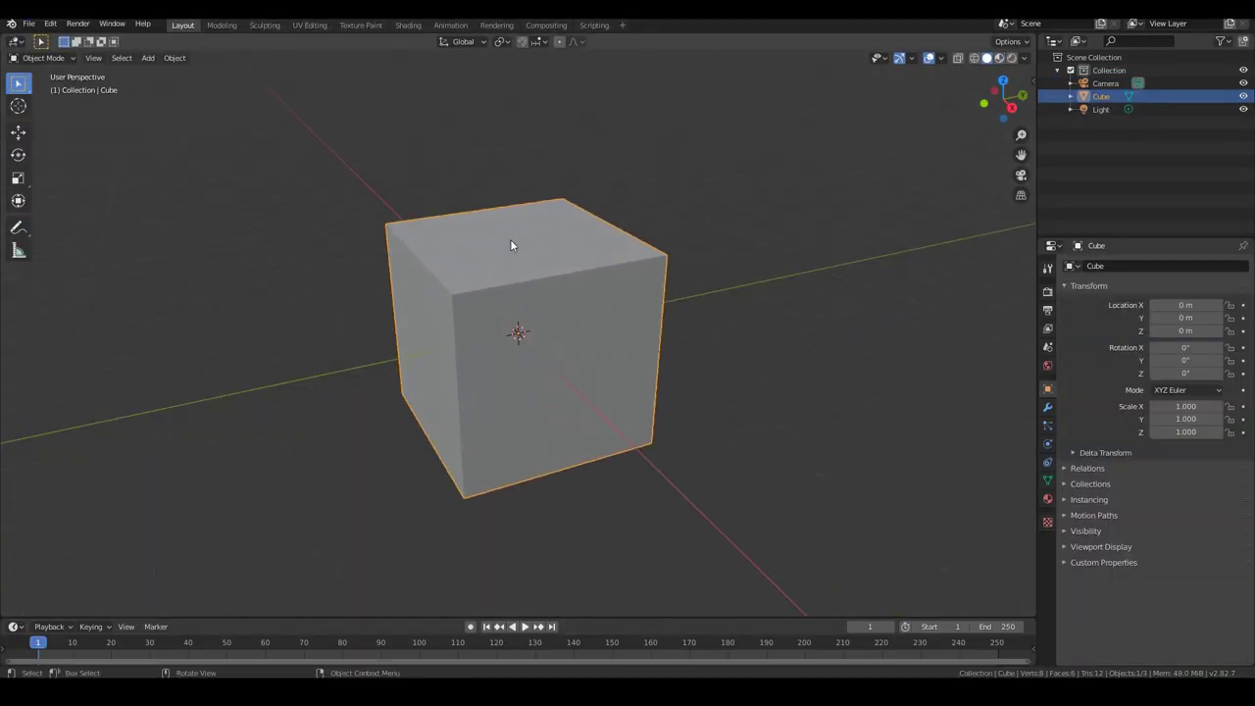
pyautogui.scroll(1, 517, 298)
pyautogui.moveTo(517, 298); pyautogui.dragTo(558, 314, button='middle')
pyautogui.click(39, 57)
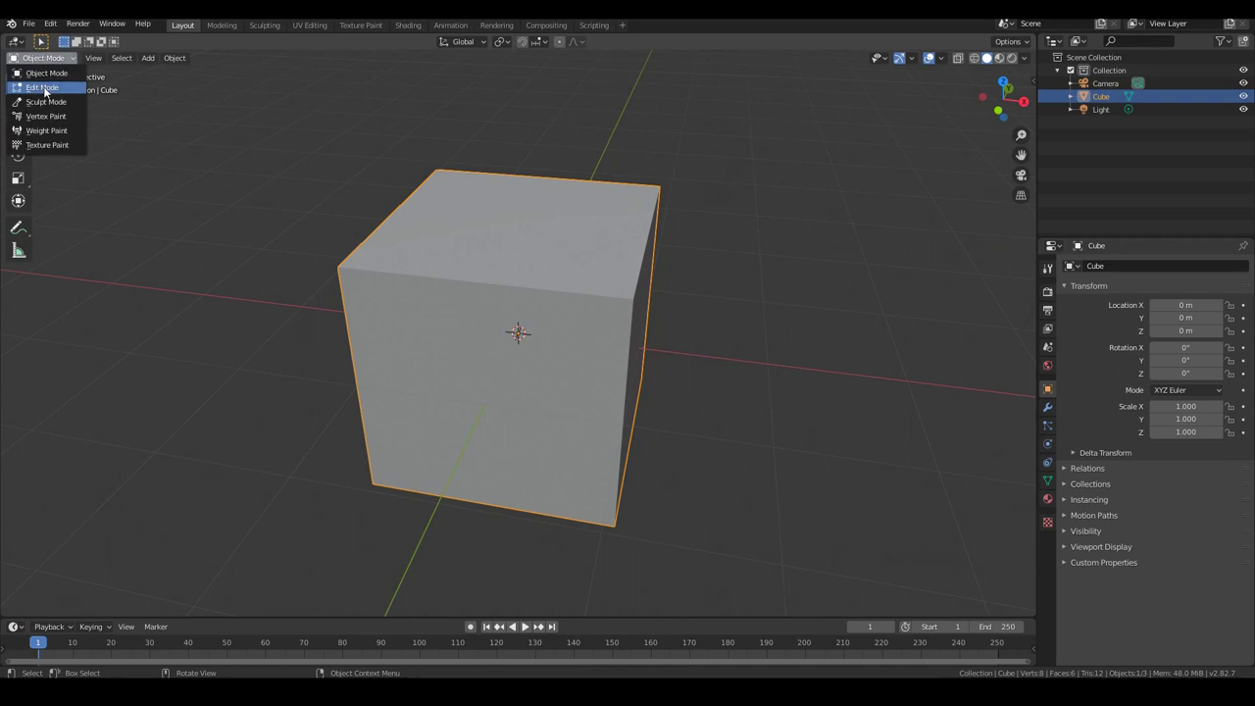
pyautogui.click(43, 87)
pyautogui.hotkey('alt', 'a')
pyautogui.moveTo(43, 89); pyautogui.dragTo(25, 227, button='middle')
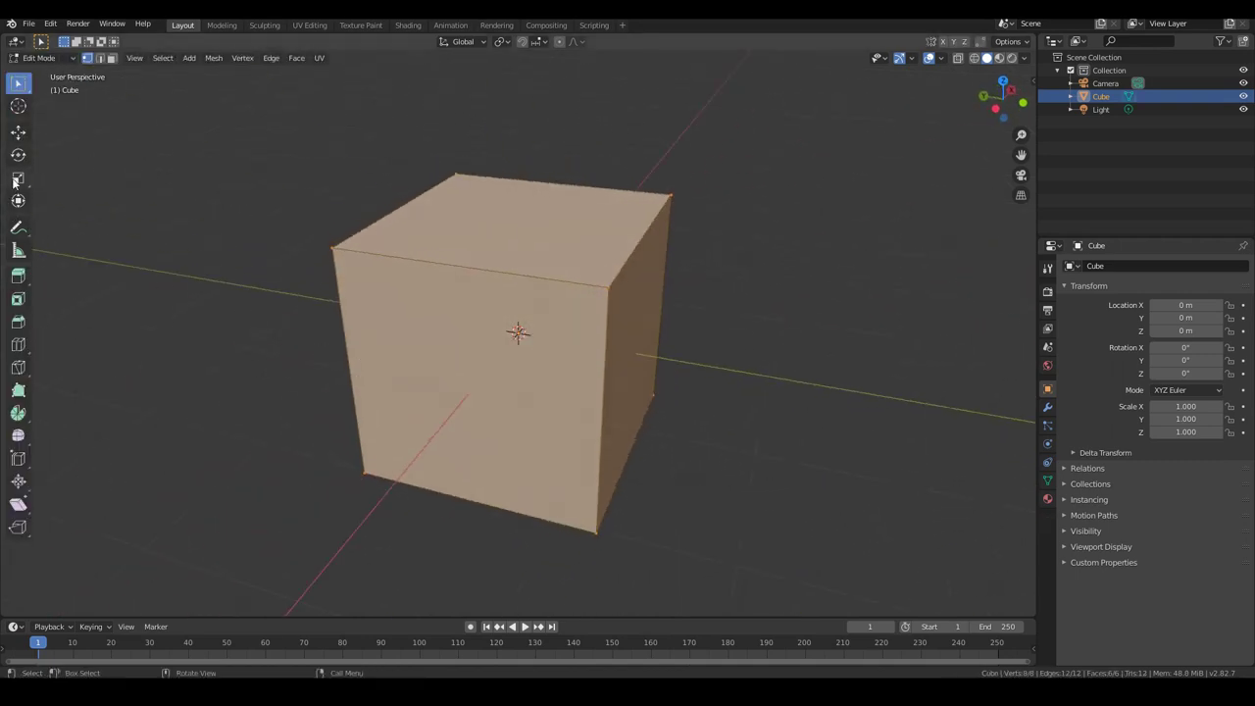
pyautogui.click(17, 179)
pyautogui.press('a')
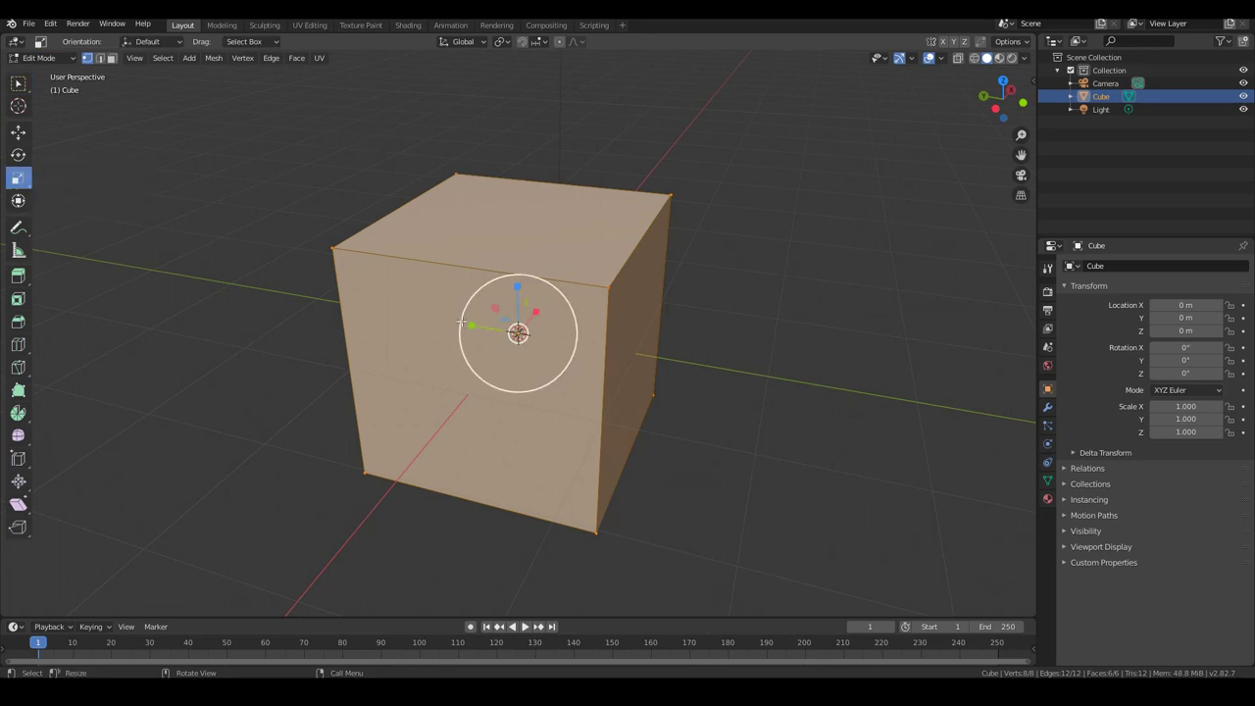
pyautogui.moveTo(471, 325); pyautogui.dragTo(518, 332)
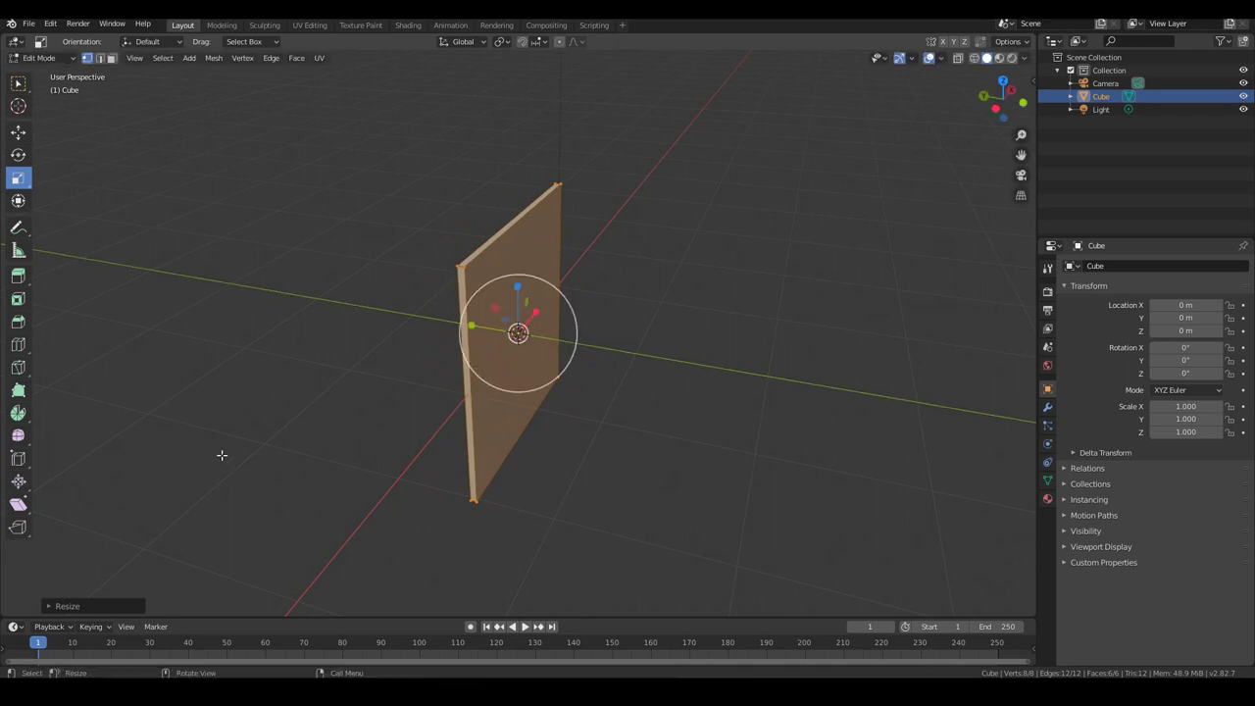
pyautogui.moveTo(222, 455); pyautogui.dragTo(96, 208, button='middle')
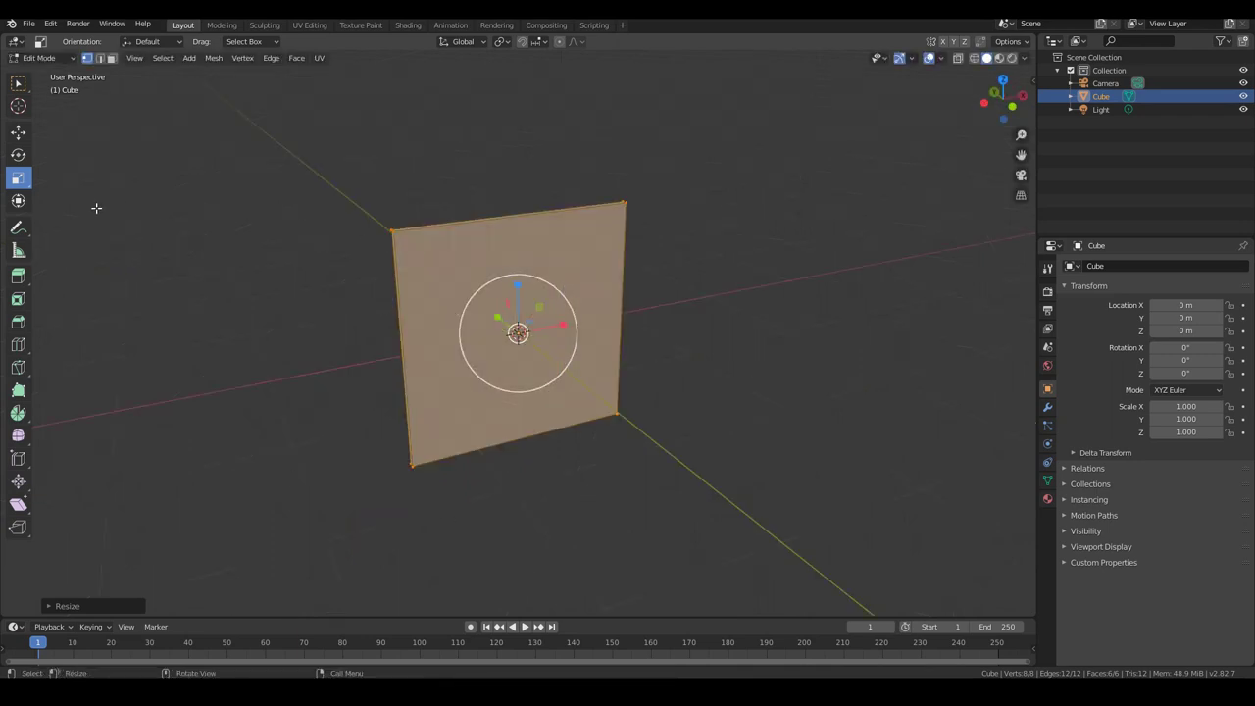
# - Add two vertical and two horizontal loop cuts to make a 3×3 grid on the slab
pyautogui.click(18, 345)
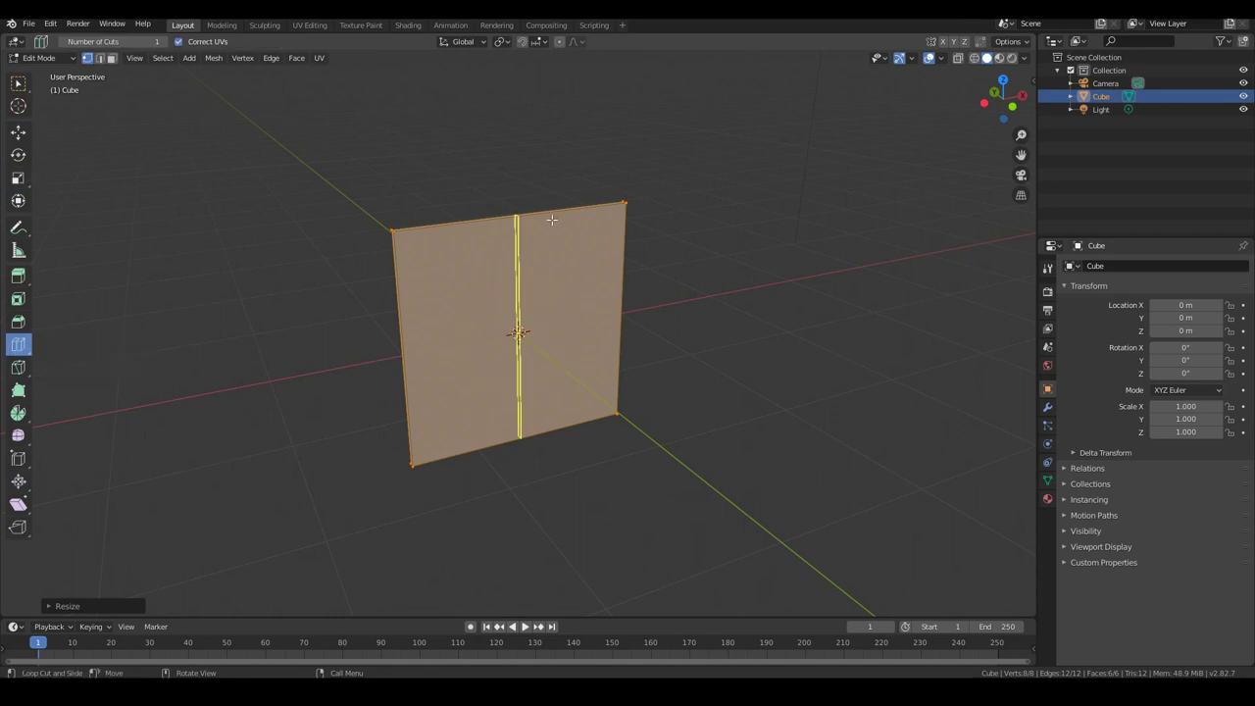
pyautogui.click(552, 220)
pyautogui.rightClick(551, 219)
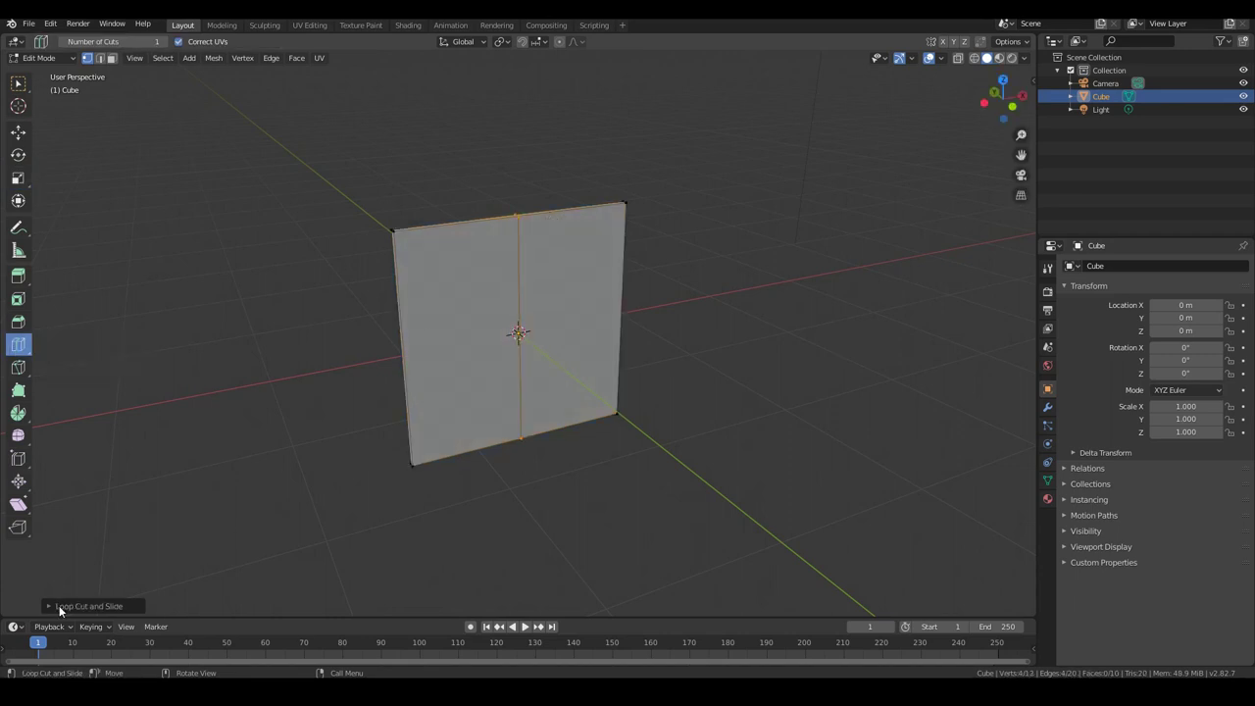
pyautogui.click(60, 606)
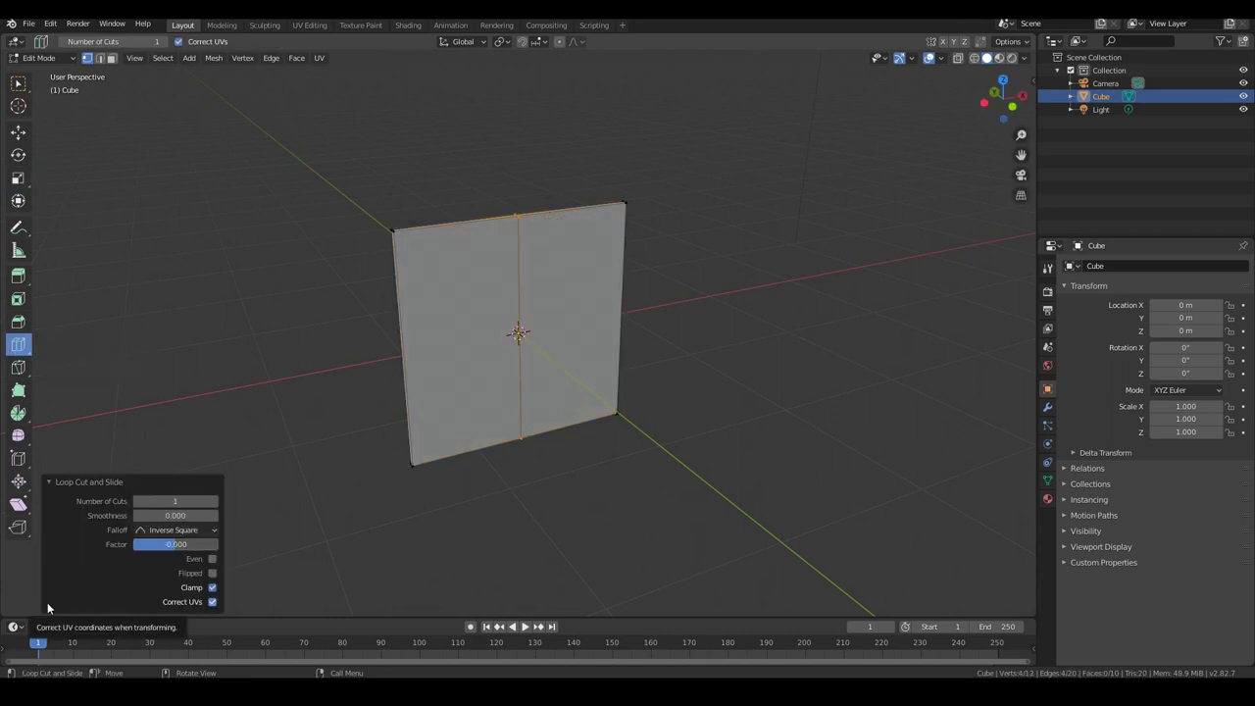
pyautogui.click(215, 502)
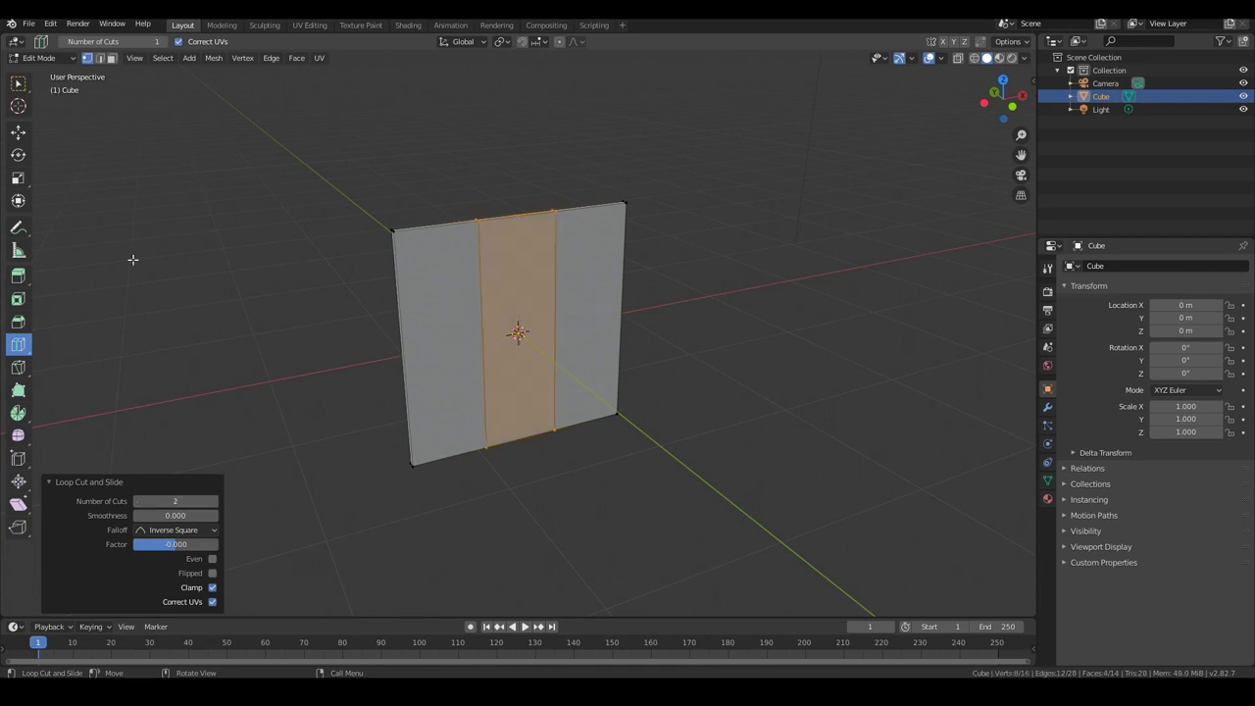
pyautogui.click(502, 350)
pyautogui.click(216, 500)
# - Scale the middle row to 2.281 along Z, then select the left and right vertical edge loops
pyautogui.moveTo(386, 451); pyautogui.dragTo(295, 442, button='middle')
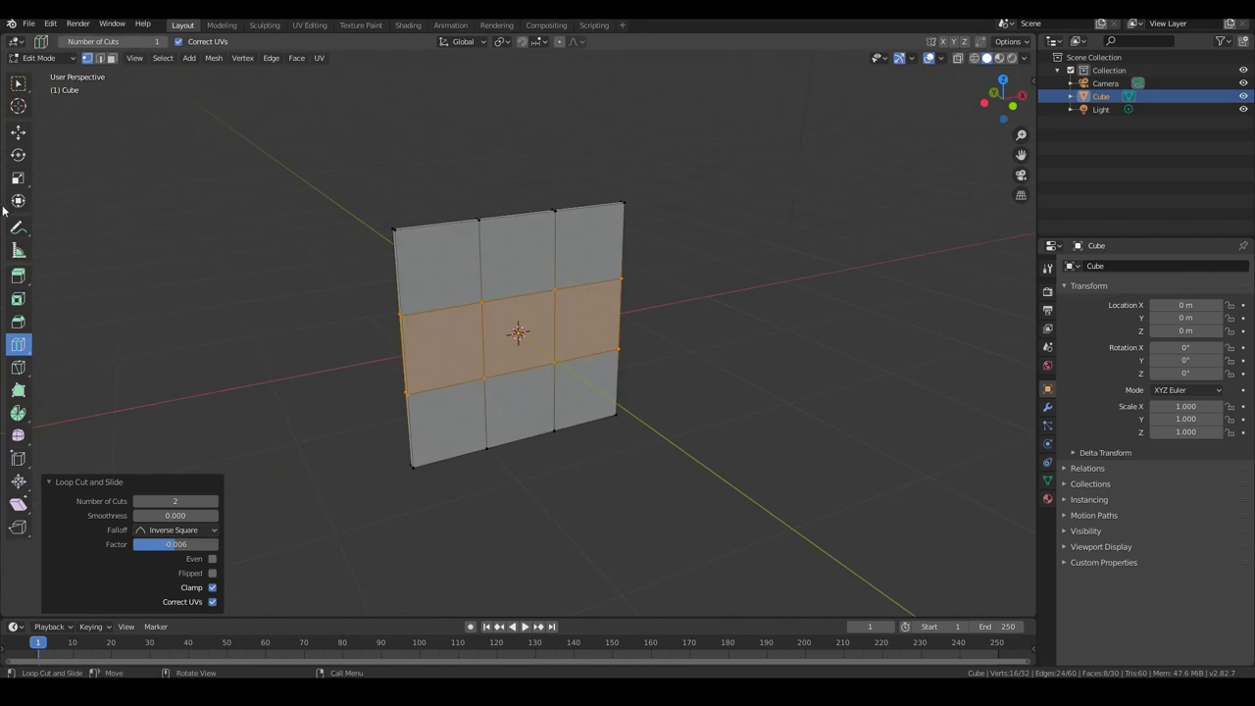
pyautogui.click(17, 183)
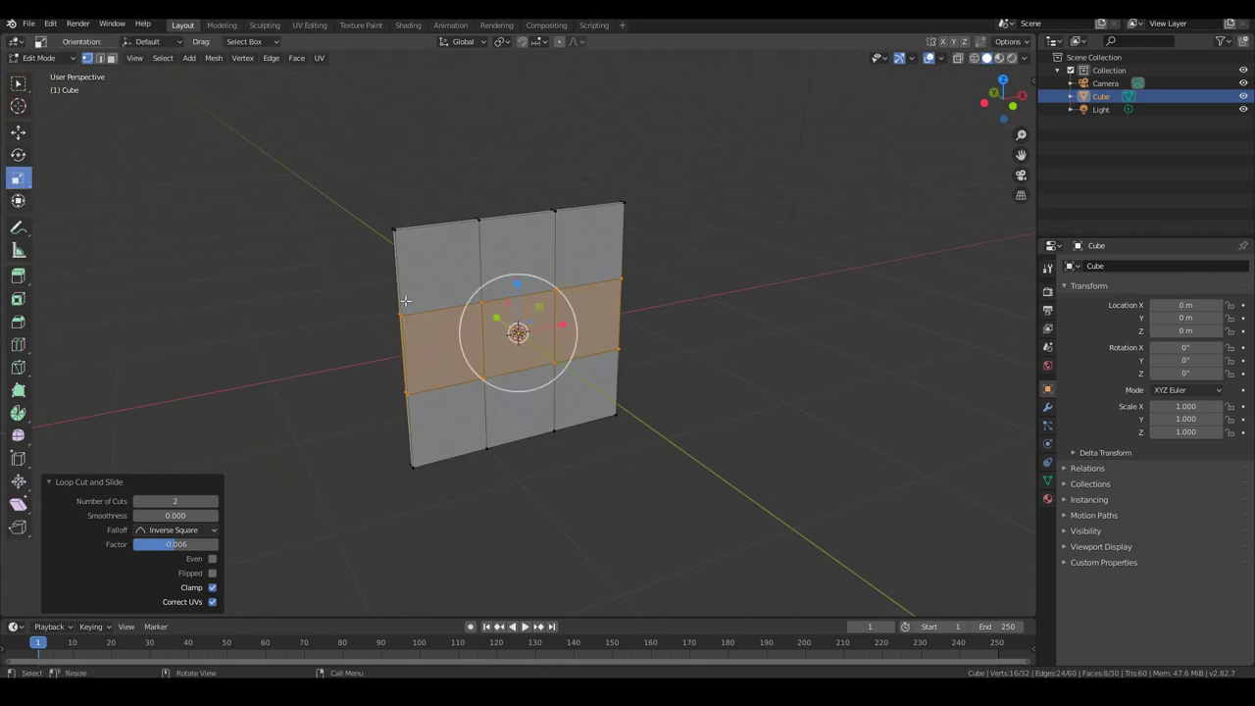
pyautogui.moveTo(519, 286); pyautogui.dragTo(519, 228)
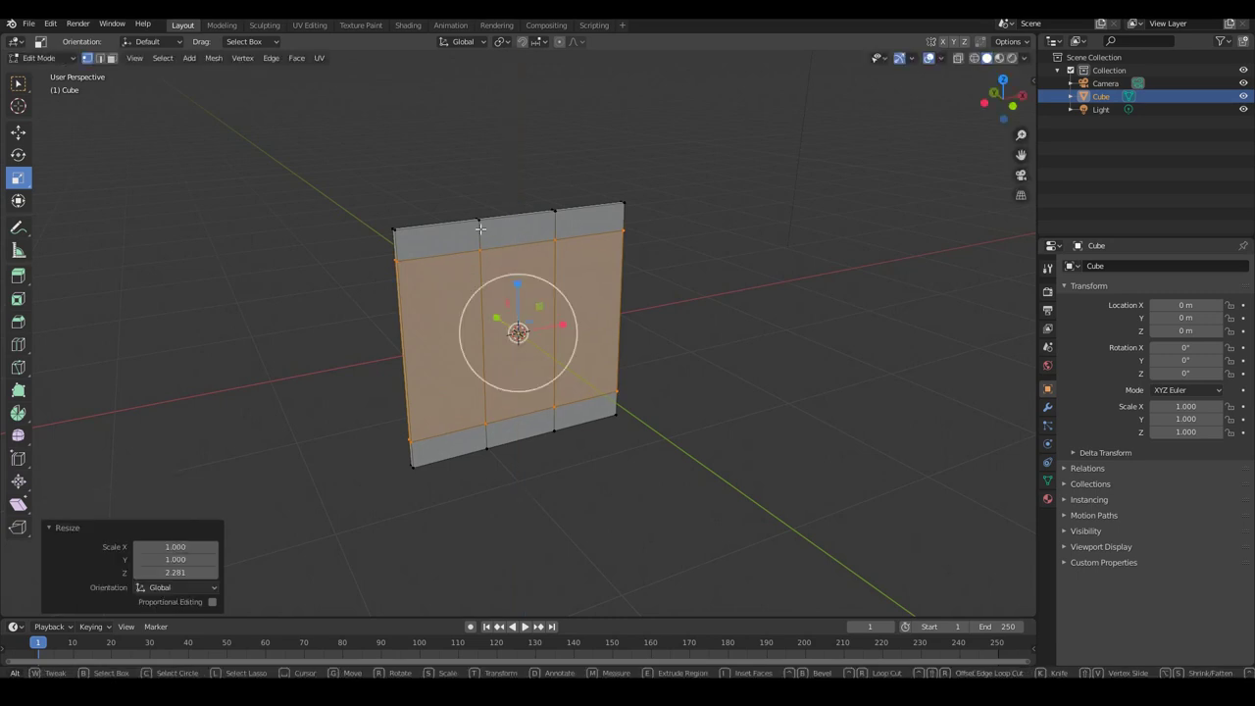
pyautogui.keyDown('alt'); pyautogui.click(481, 229); pyautogui.keyUp('alt')
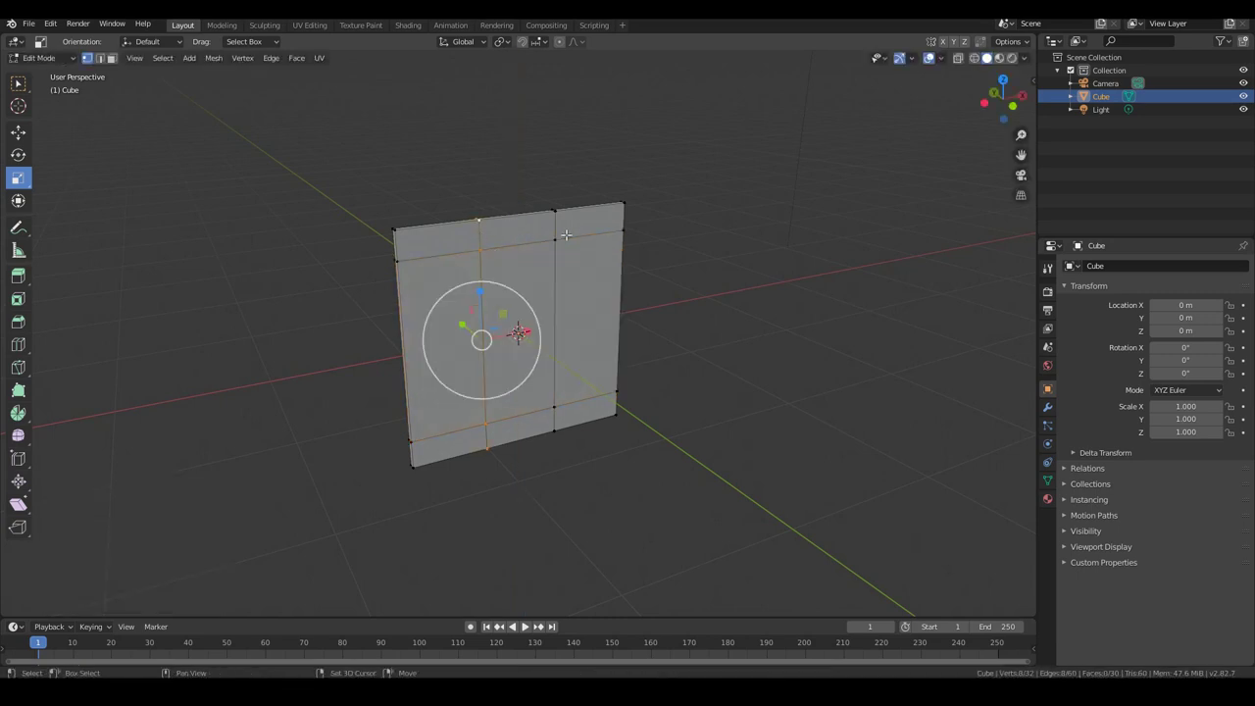
pyautogui.keyDown('alt'); pyautogui.keyDown('shift'); pyautogui.click(554, 327); pyautogui.keyUp('shift'); pyautogui.keyUp('alt')
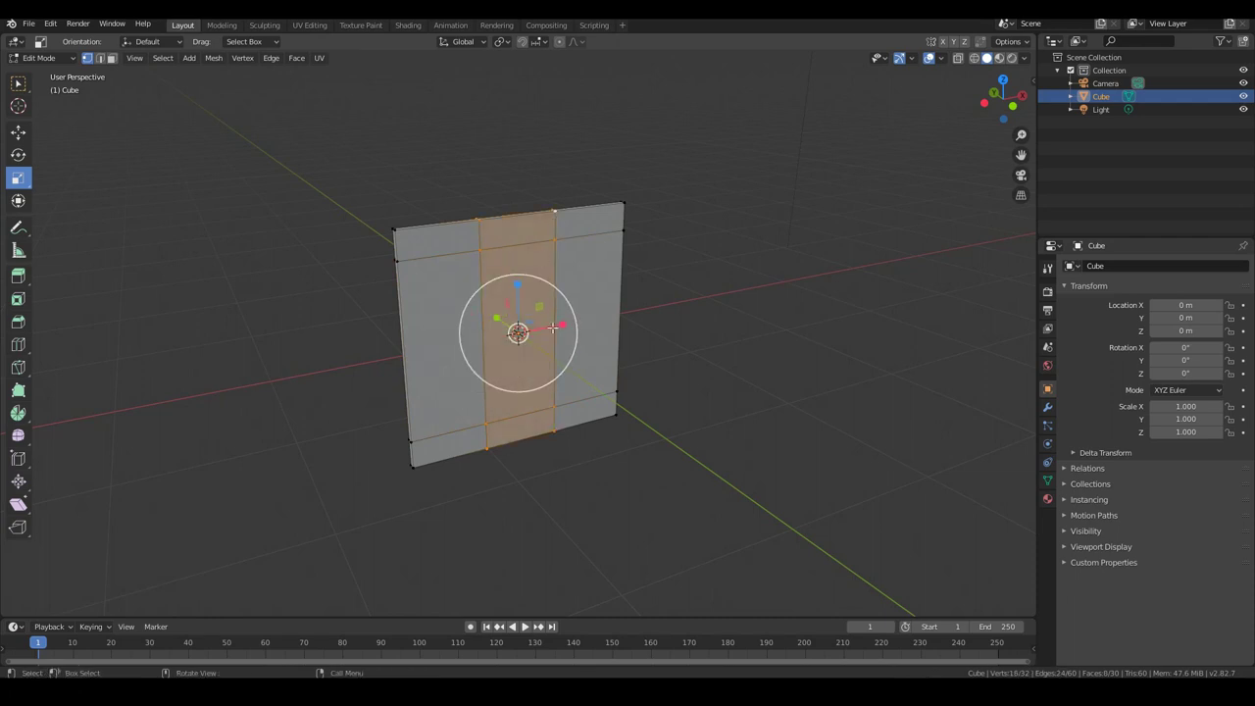
# - Widen the middle column along X, then select the centre face in face select mode
pyautogui.moveTo(554, 326)
pyautogui.mouseDown()
pyautogui.moveTo(606, 324)
pyautogui.moveTo(559, 326)
pyautogui.mouseUp()
pyautogui.moveTo(477, 368); pyautogui.dragTo(21, 167, button='middle')
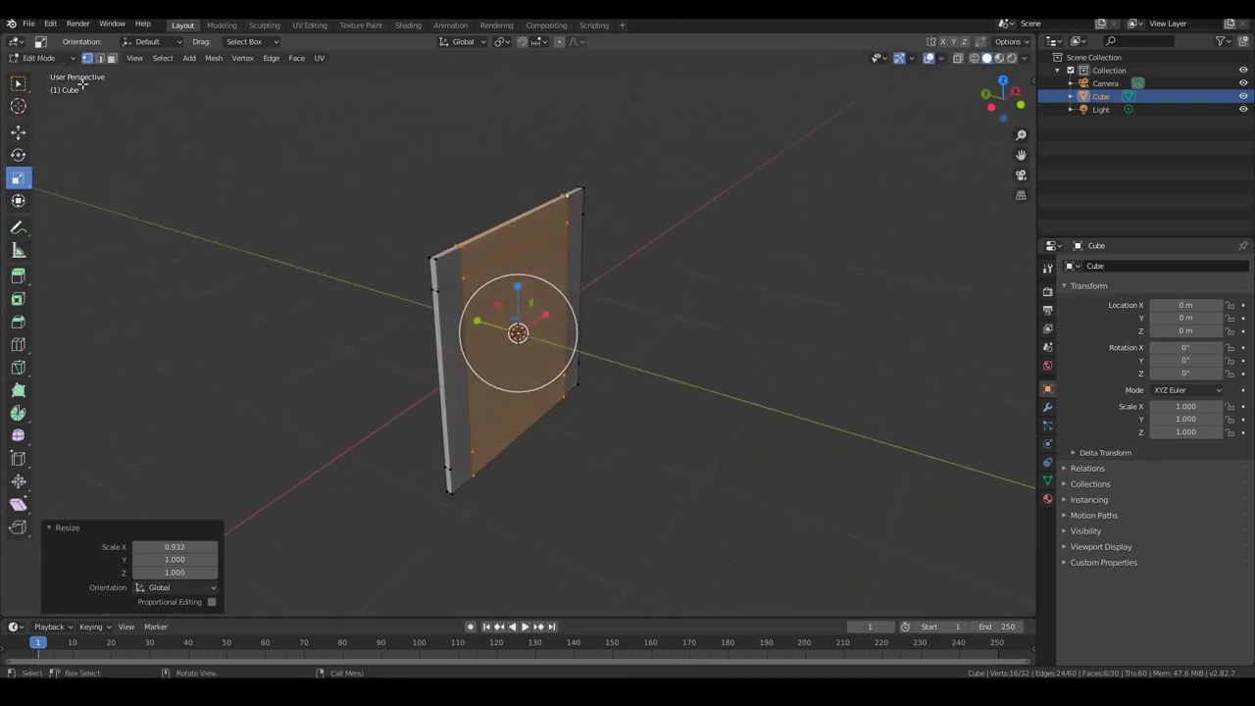
pyautogui.click(112, 57)
pyautogui.click(544, 283)
pyautogui.moveTo(543, 282); pyautogui.dragTo(398, 322, button='middle')
# - Scale the centre faces 15.889 on Y, shrink them inward, and return to Object Mode
pyautogui.moveTo(471, 330); pyautogui.dragTo(790, 386)
pyautogui.moveTo(793, 409); pyautogui.dragTo(668, 393, button='middle')
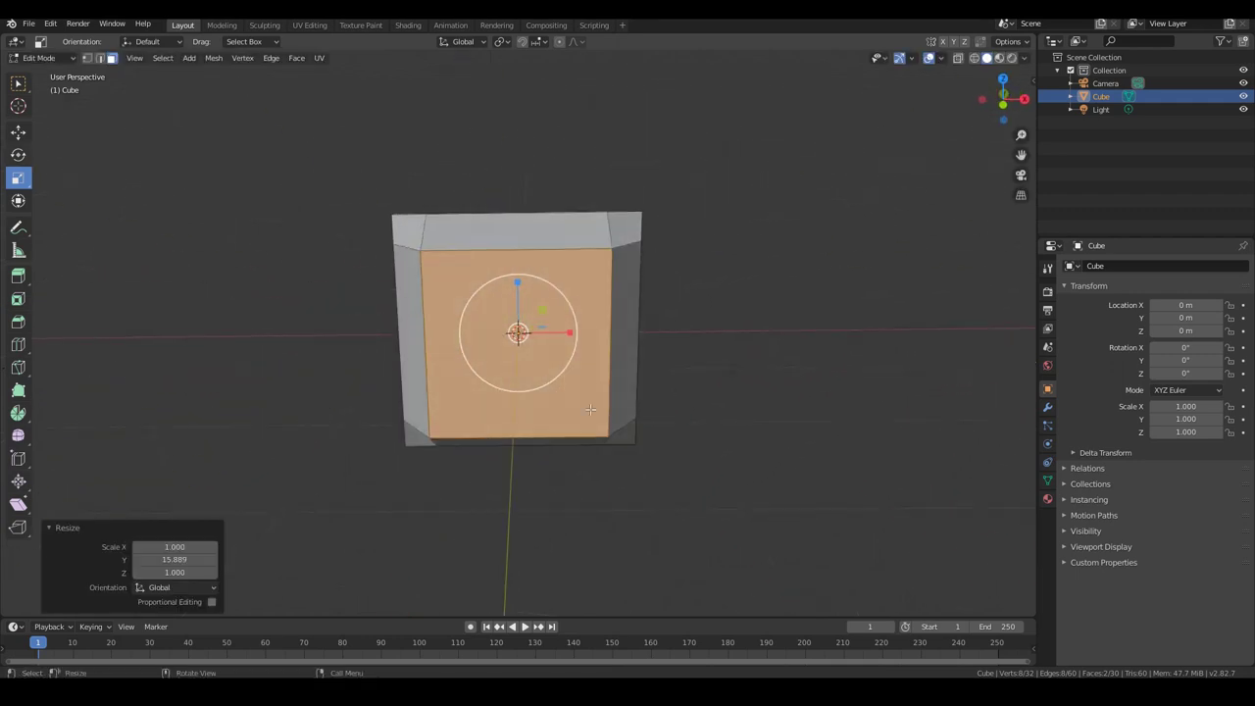
pyautogui.moveTo(570, 368); pyautogui.dragTo(549, 367)
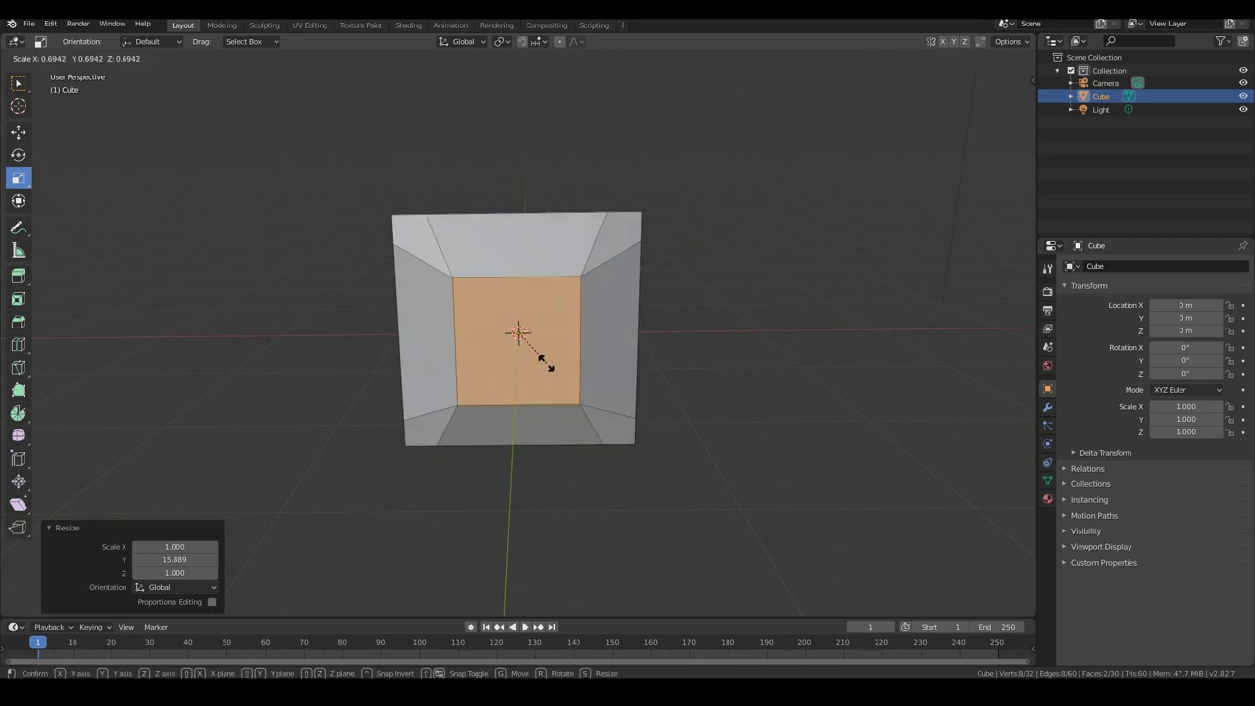
pyautogui.moveTo(549, 366); pyautogui.dragTo(470, 363, button='middle')
pyautogui.press('Tab')
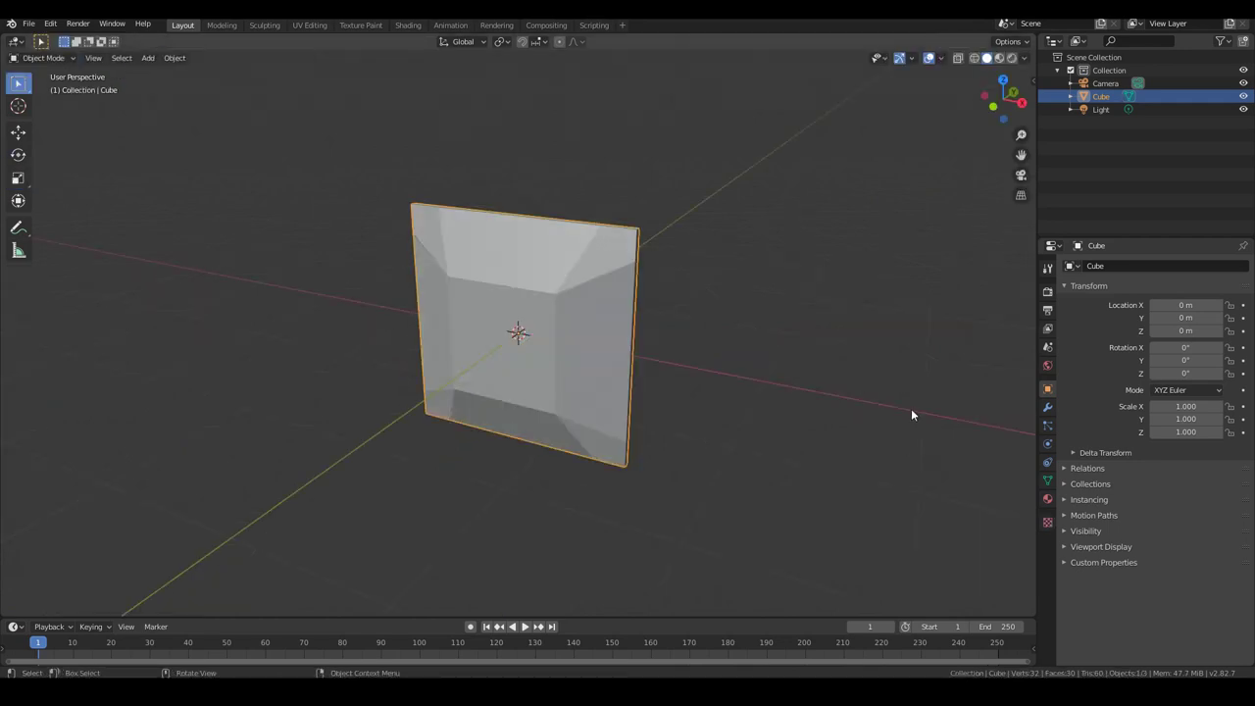
# - Add a Subdivision Surface modifier to the cushion
pyautogui.click(1047, 408)
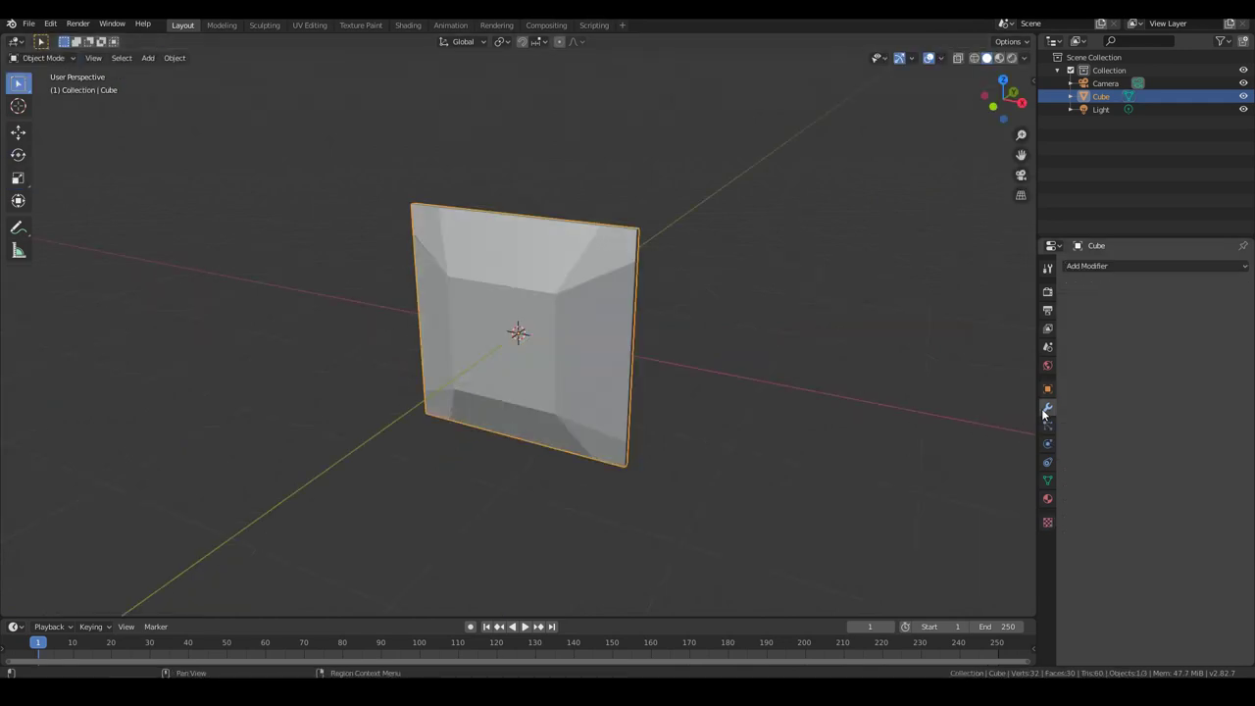
pyautogui.click(1147, 267)
pyautogui.click(1012, 475)
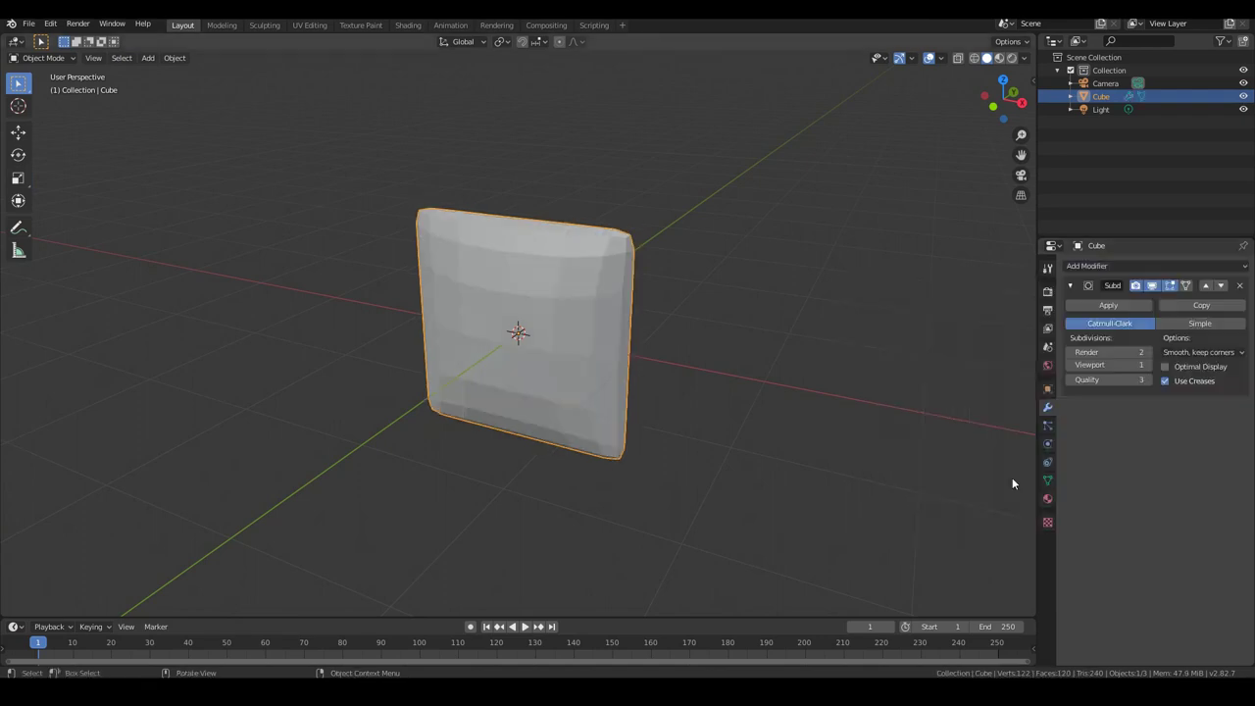
pyautogui.moveTo(598, 419); pyautogui.dragTo(642, 396, button='middle')
# - In Edit Mode, scale the front and back faces 1.934 along Y to thicken the pillow
pyautogui.press('Tab')
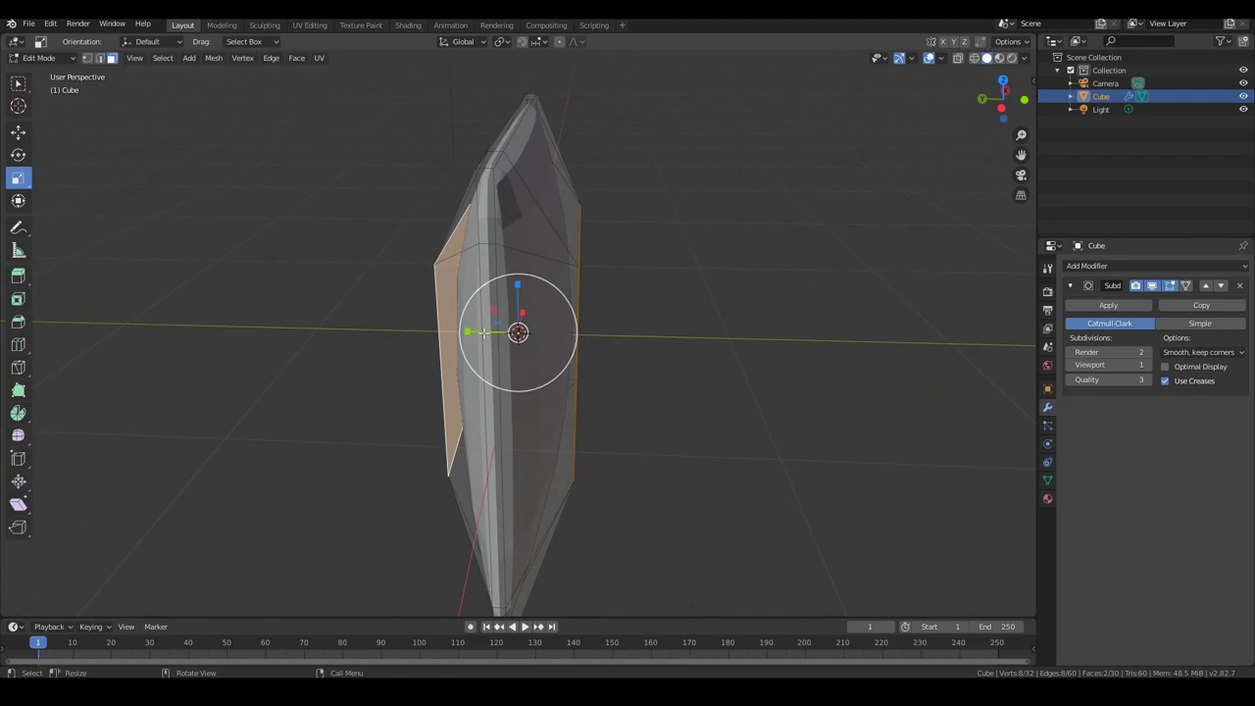
pyautogui.moveTo(477, 332); pyautogui.dragTo(435, 339)
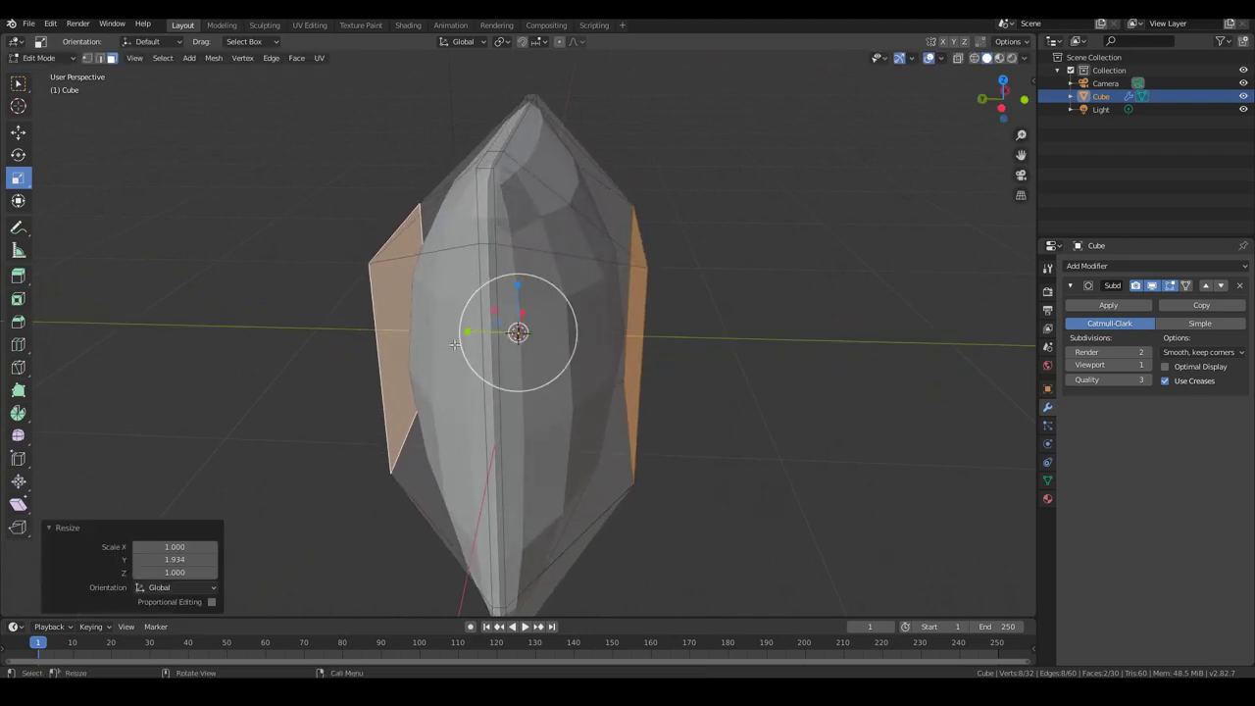
pyautogui.moveTo(525, 343); pyautogui.dragTo(551, 359, button='middle')
pyautogui.press('Tab')
pyautogui.scroll(-3, 589, 383)
pyautogui.moveTo(655, 408); pyautogui.dragTo(590, 365, button='middle')
pyautogui.press('Tab')
pyautogui.press('Tab')
pyautogui.press('Tab')
pyautogui.scroll(1, 661, 408)
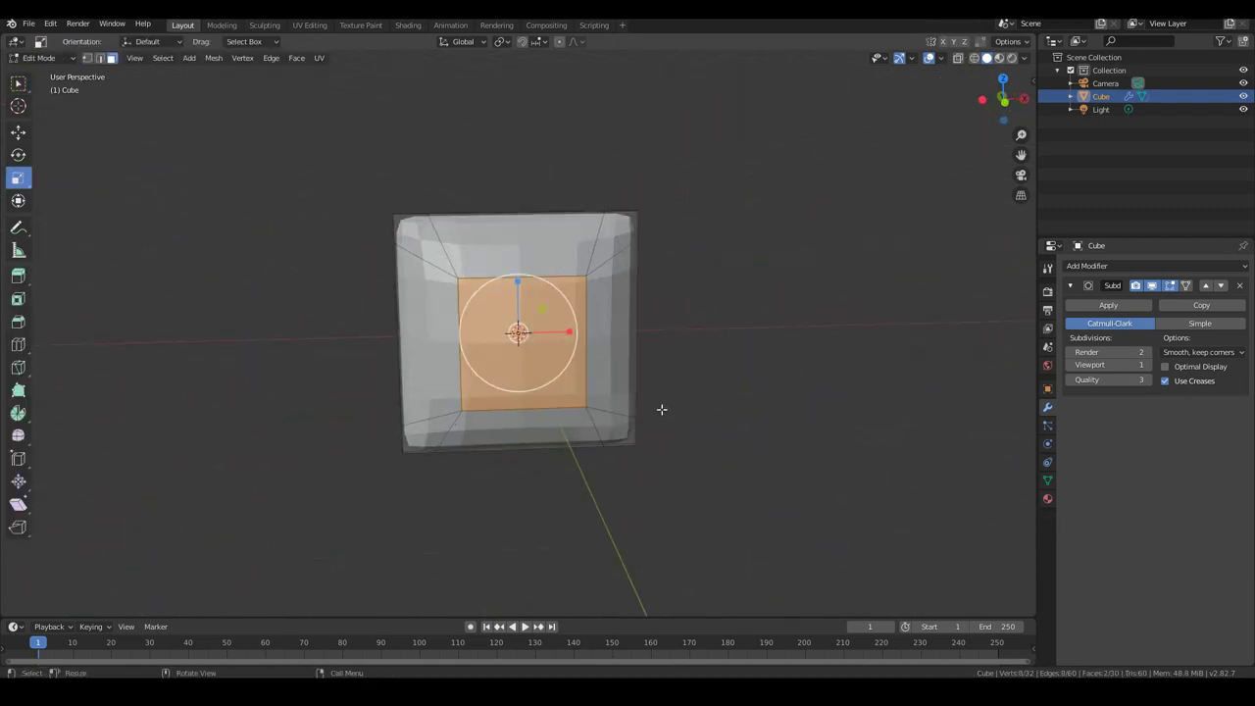
pyautogui.moveTo(50, 331); pyautogui.dragTo(69, 333, button='middle')
pyautogui.press('Tab')
pyautogui.press('Tab')
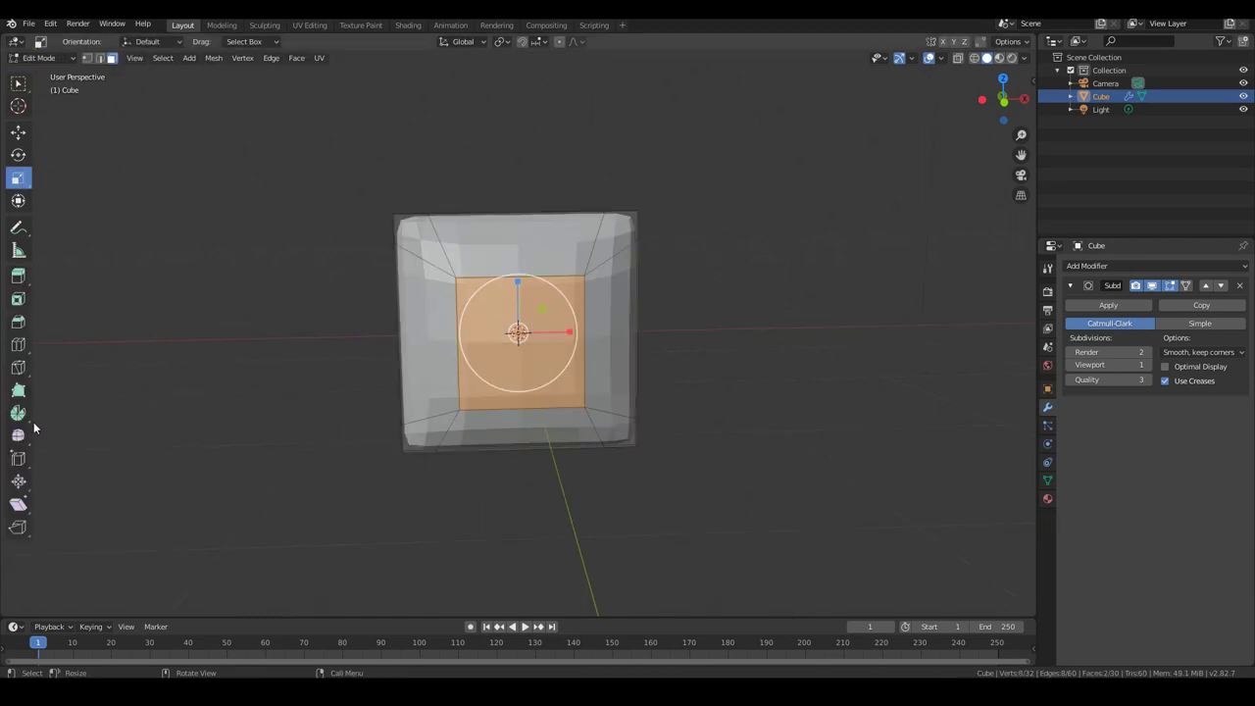
# - Add a horizontal and a vertical loop cut through the cushion's middle
pyautogui.click(19, 346)
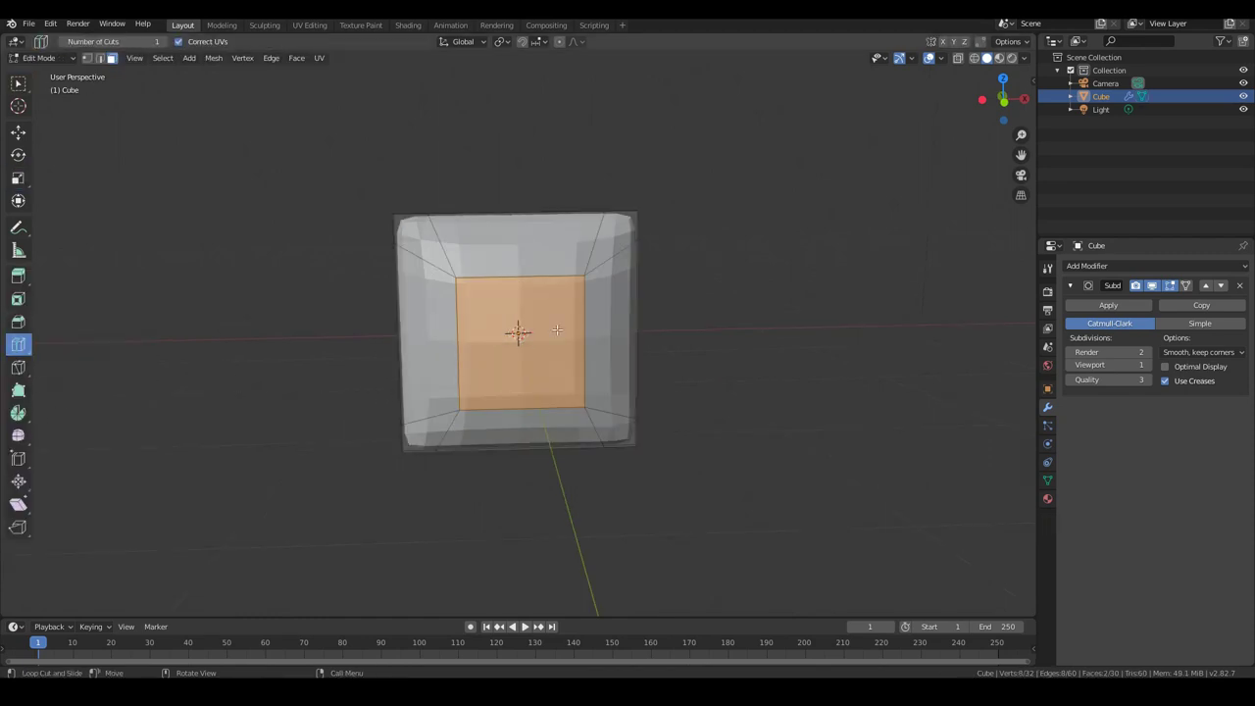
pyautogui.click(635, 330)
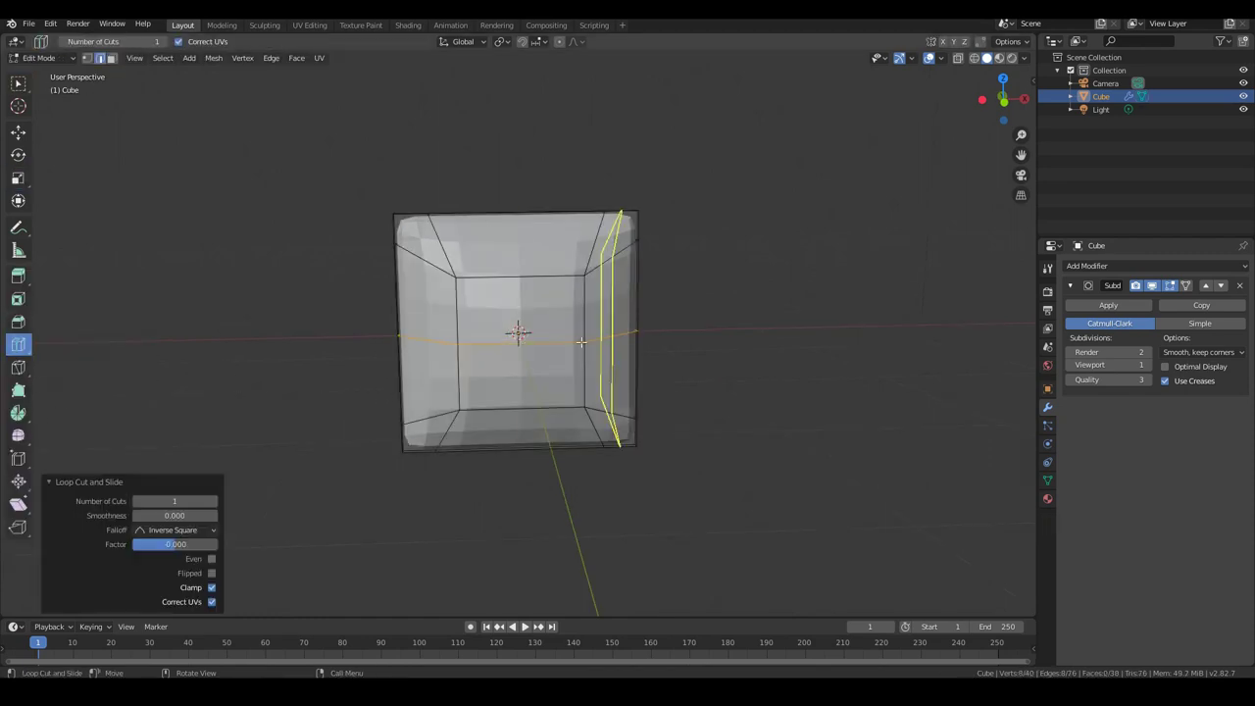
pyautogui.click(527, 221)
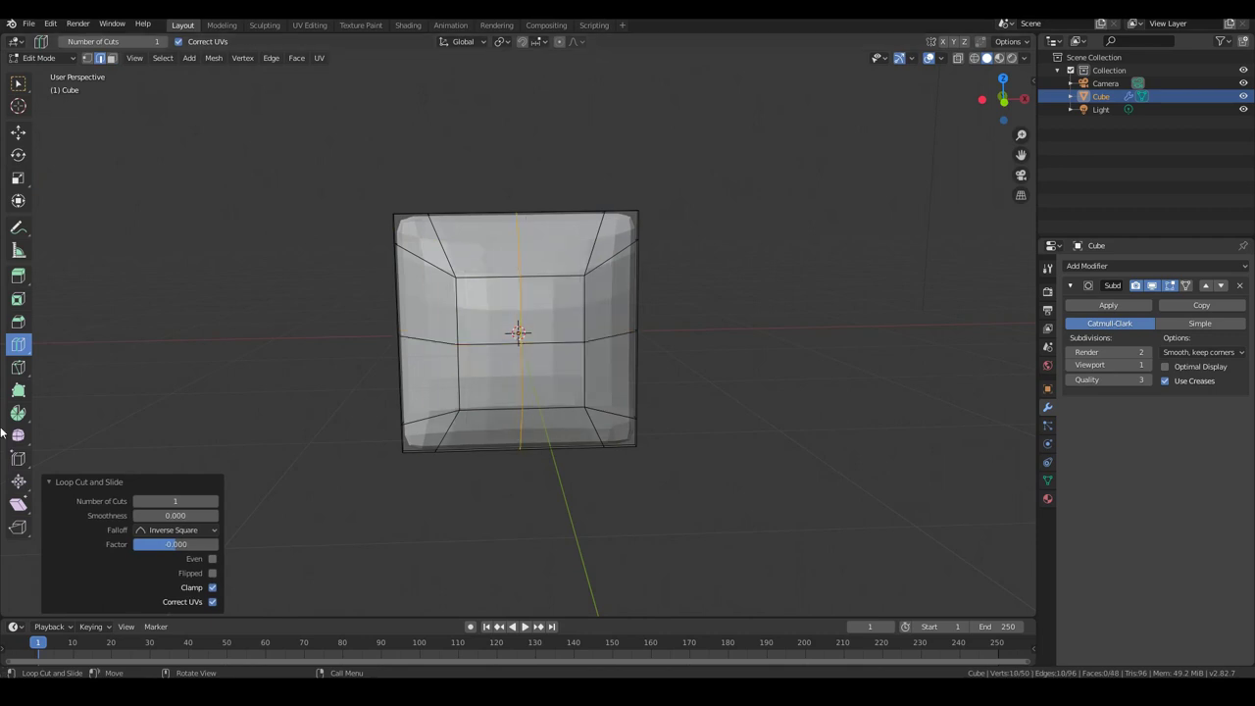
# - Select both centre loops and scale them uniformly to 0.777 to pinch the corners
pyautogui.press('w')
pyautogui.click(17, 181)
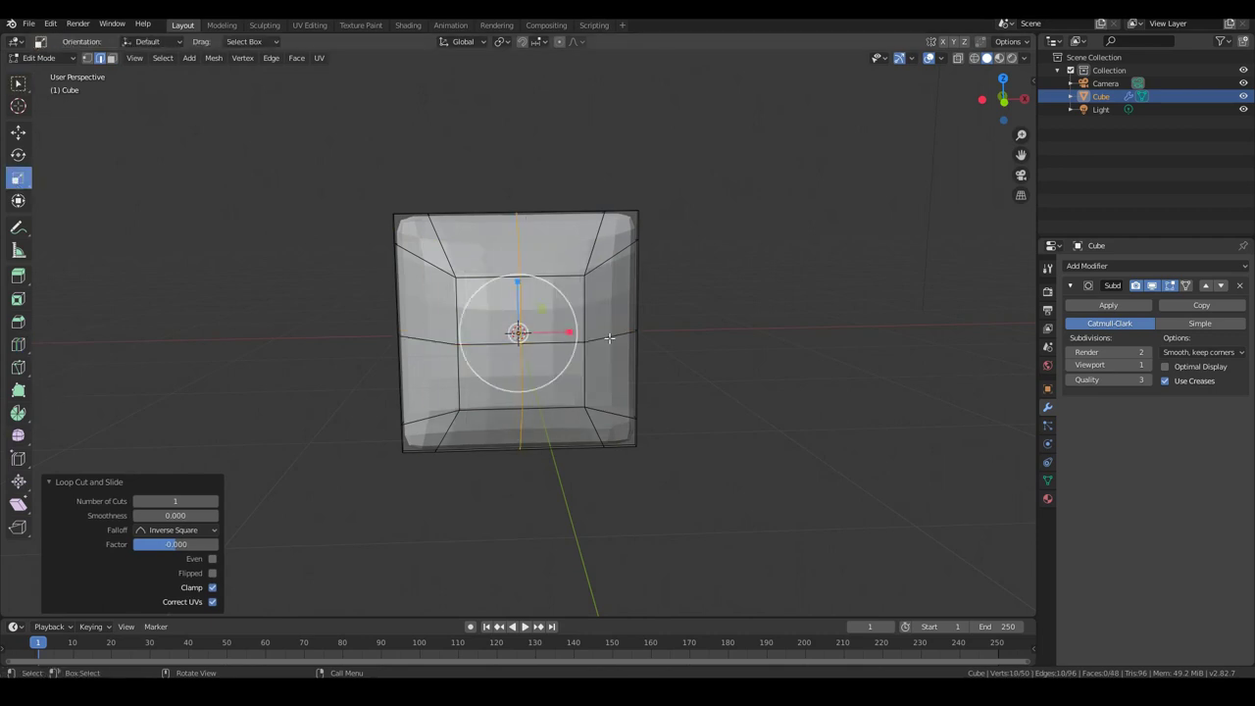
pyautogui.press('alt')
pyautogui.keyDown('alt'); pyautogui.keyDown('shift'); pyautogui.click(614, 336); pyautogui.keyUp('shift'); pyautogui.keyUp('alt')
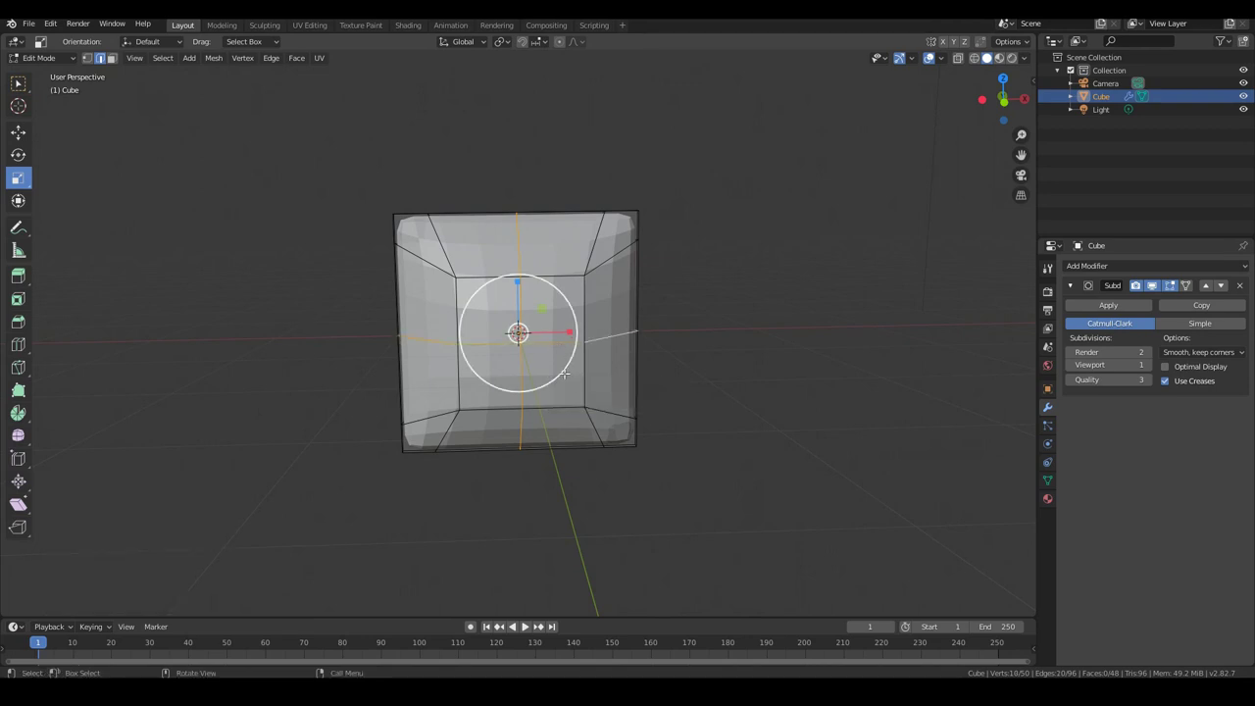
pyautogui.moveTo(563, 373); pyautogui.dragTo(546, 365)
pyautogui.moveTo(546, 365)
pyautogui.mouseDown(button='middle')
pyautogui.moveTo(429, 398)
pyautogui.moveTo(490, 403)
pyautogui.moveTo(544, 362)
pyautogui.mouseUp(button='middle')
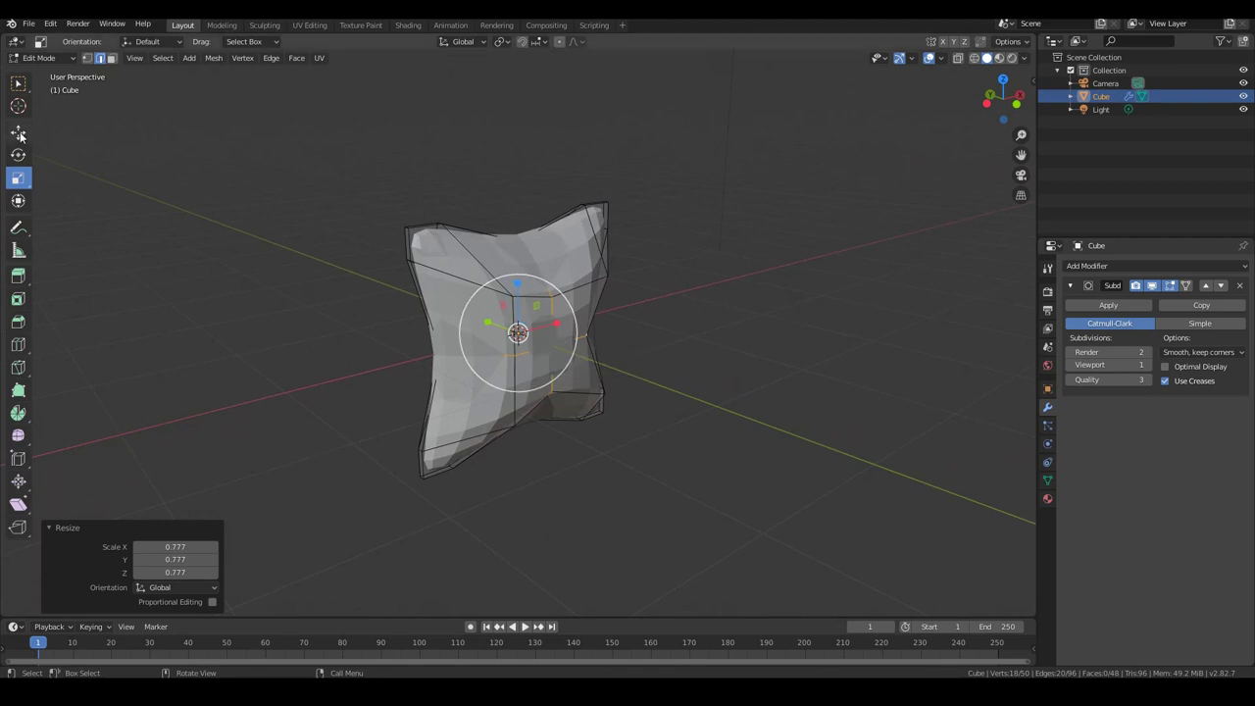
# - Hide the Subdivision modifier in the viewport and move a vertex along Y in vertex mode
pyautogui.click(1152, 287)
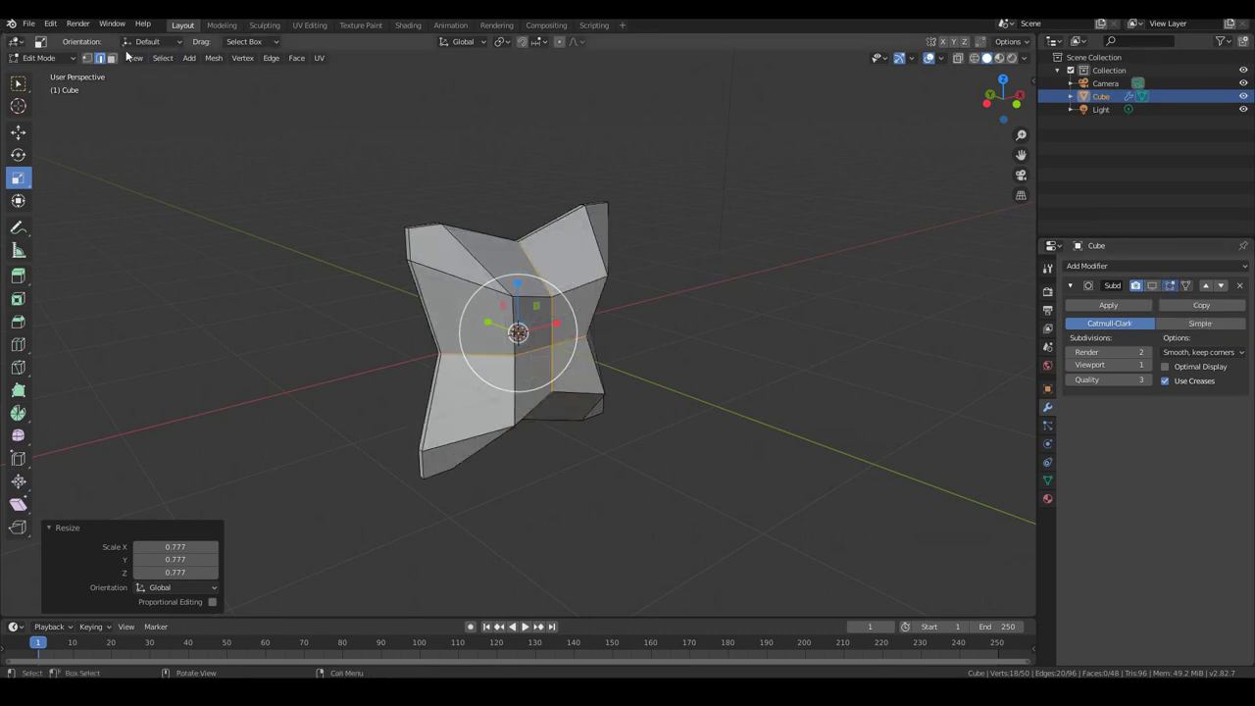
pyautogui.click(88, 57)
pyautogui.moveTo(471, 284); pyautogui.dragTo(220, 351, button='middle')
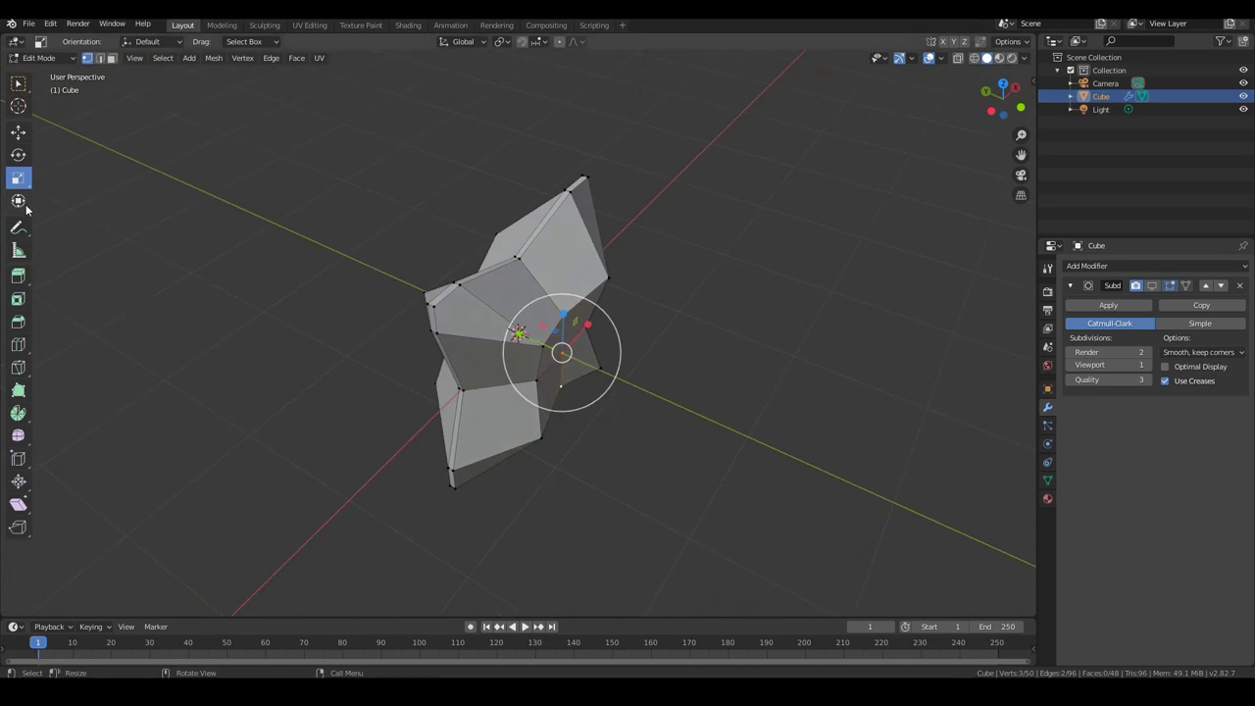
pyautogui.click(18, 132)
pyautogui.press('g')
pyautogui.press('y')
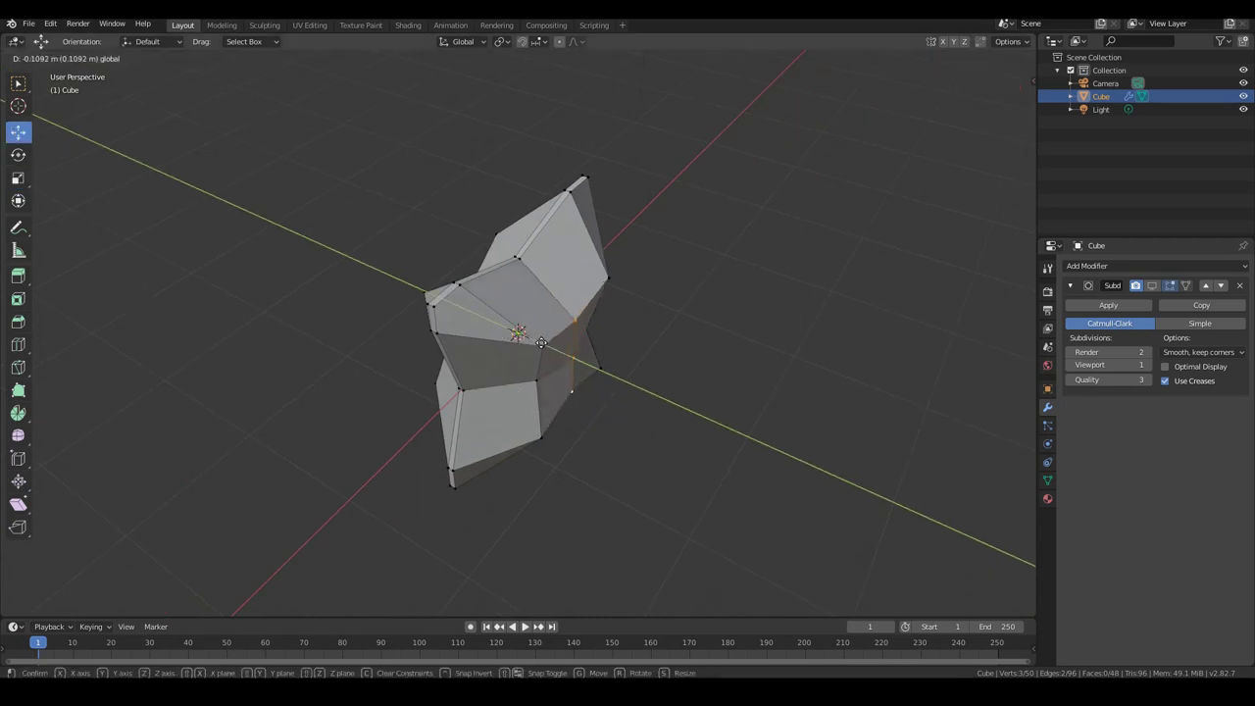
pyautogui.click(551, 342)
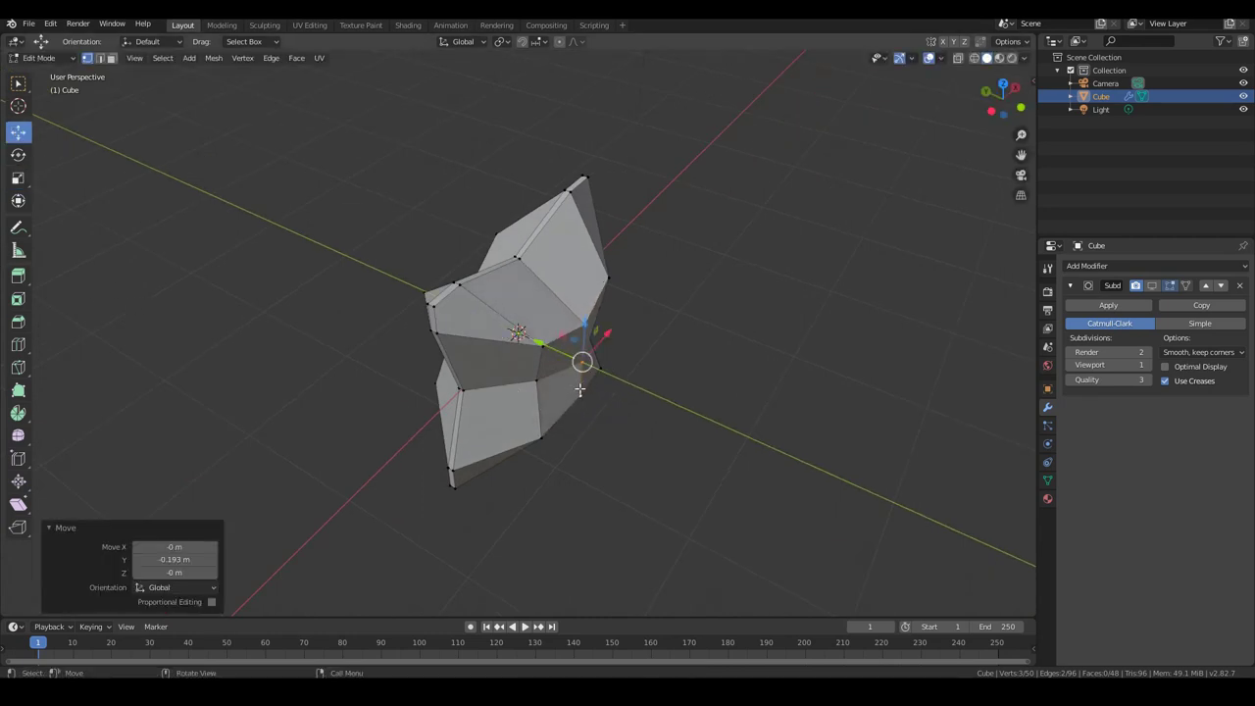
# - Move two more vertices, the second by -0.146 m along Y
pyautogui.moveTo(554, 345); pyautogui.dragTo(558, 348, button='middle')
pyautogui.press('g')
pyautogui.click(566, 344)
pyautogui.click(567, 381)
pyautogui.moveTo(616, 400); pyautogui.dragTo(474, 342, button='middle')
pyautogui.press('g')
pyautogui.press('y')
pyautogui.click(549, 365)
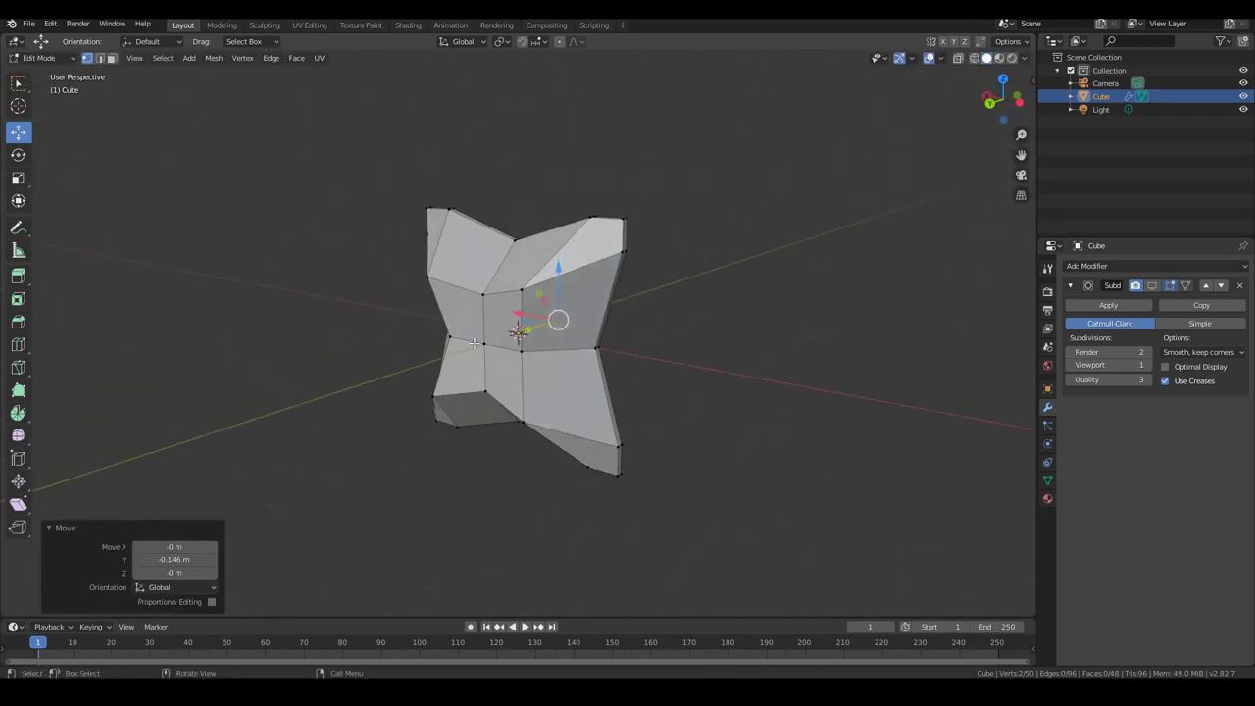
# - Move the lower-right vertex along Y twice, ending at 0.141 m
pyautogui.click(522, 349)
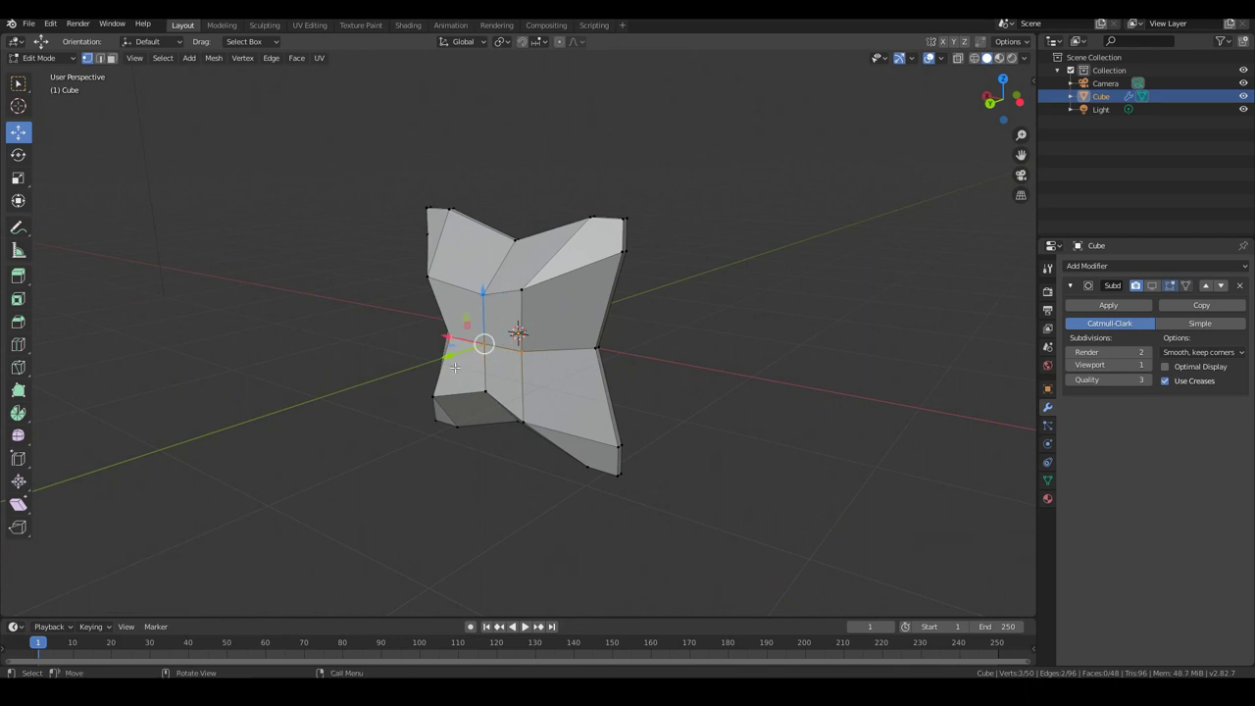
pyautogui.press('g')
pyautogui.press('y')
pyautogui.click(464, 348)
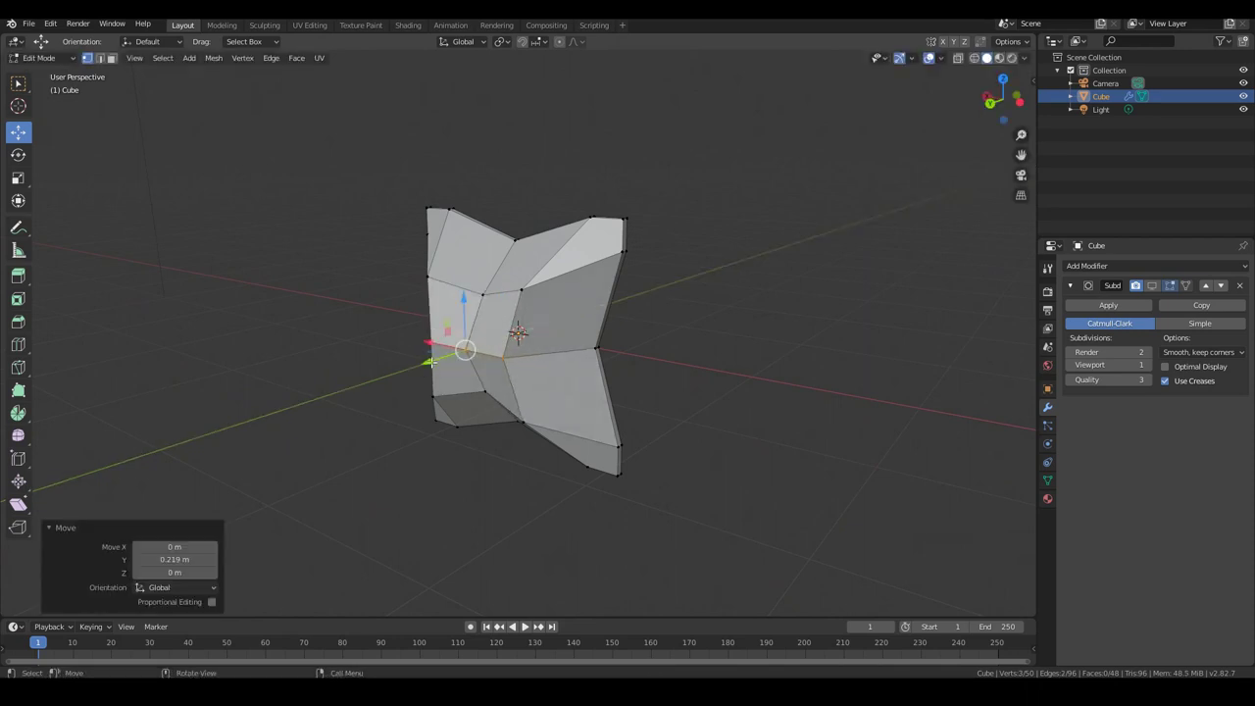
pyautogui.press('g')
pyautogui.press('y')
pyautogui.click(429, 369)
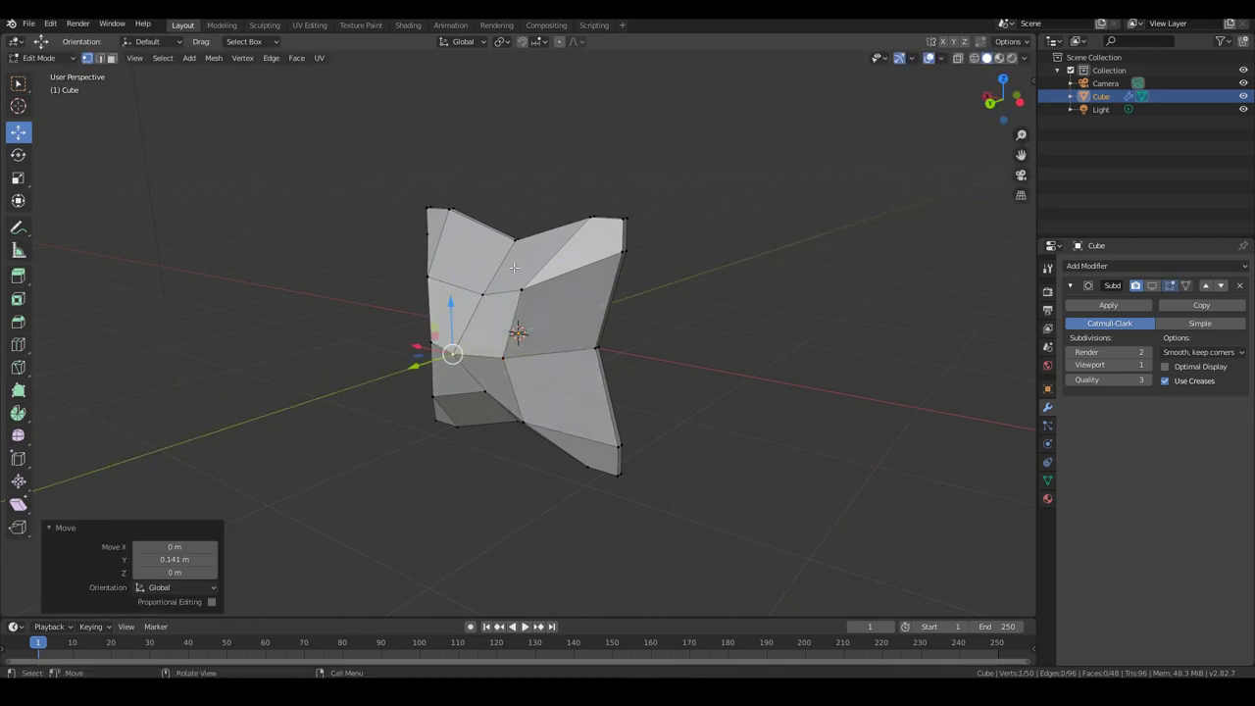
# - Move two further vertices along Y, the last by 0.198 m
pyautogui.moveTo(478, 294); pyautogui.dragTo(454, 284, button='middle')
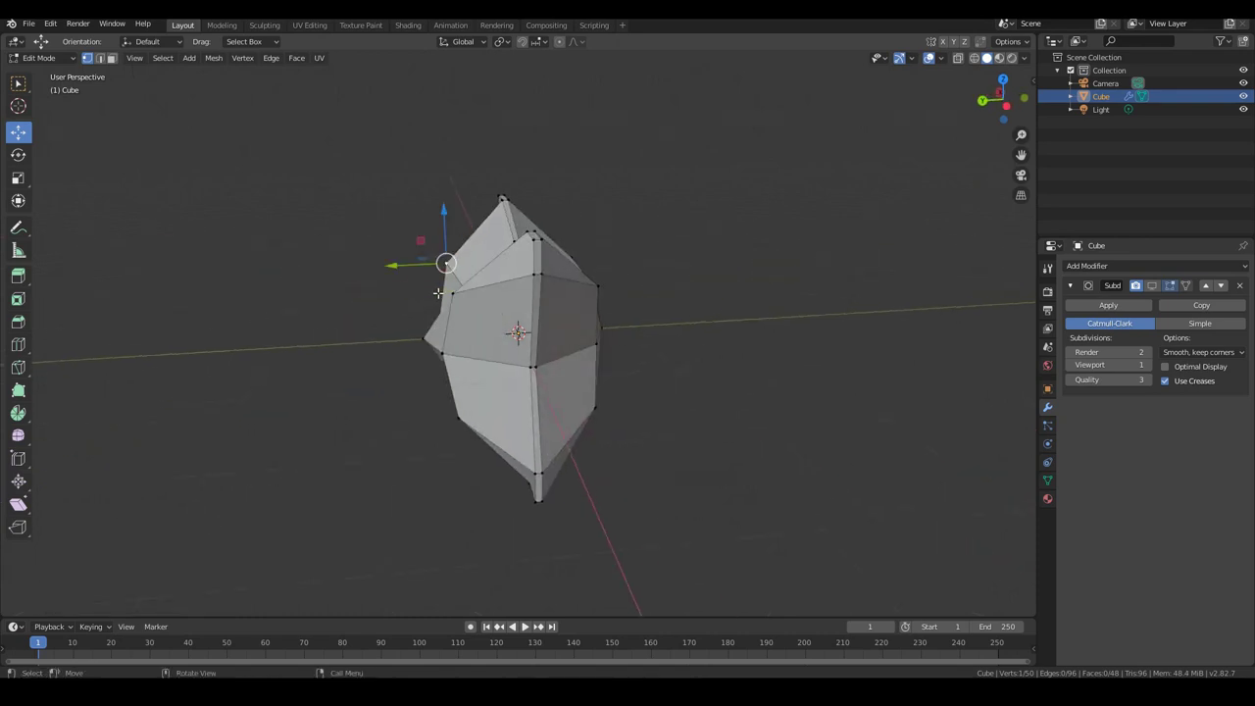
pyautogui.press('g')
pyautogui.press('y')
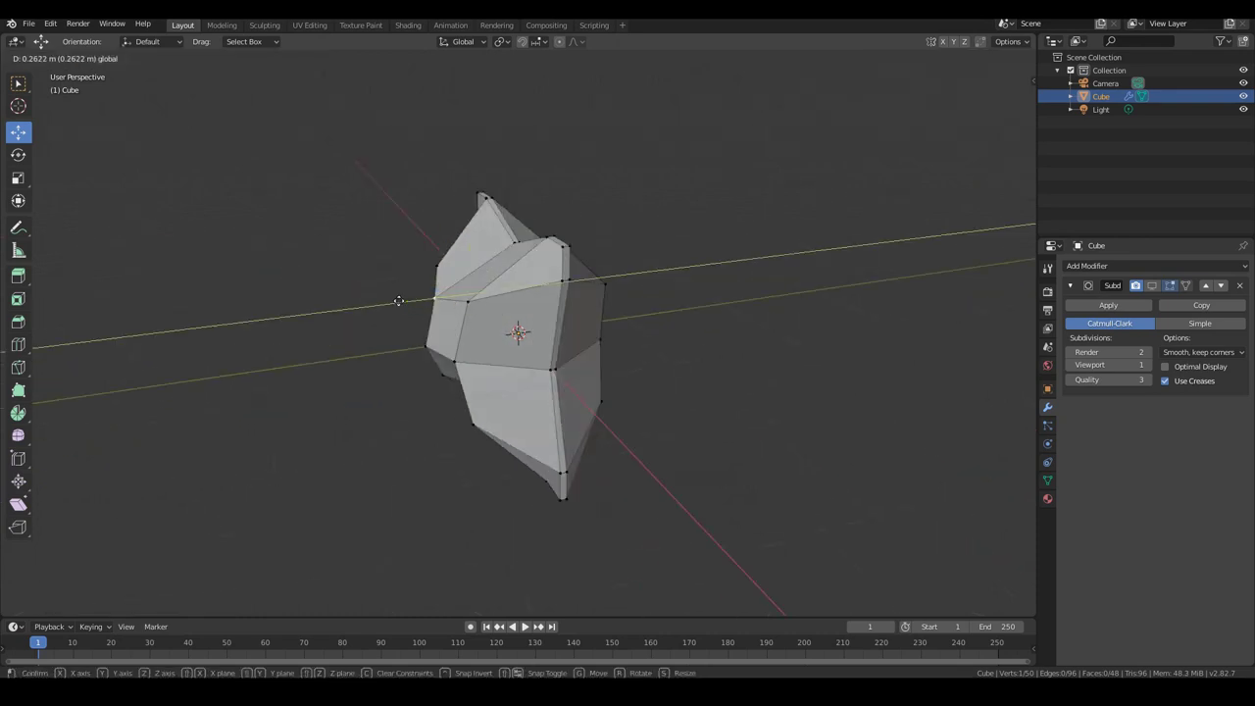
pyautogui.click(402, 301)
pyautogui.moveTo(440, 288); pyautogui.dragTo(421, 266, button='middle')
pyautogui.press('g')
pyautogui.press('y')
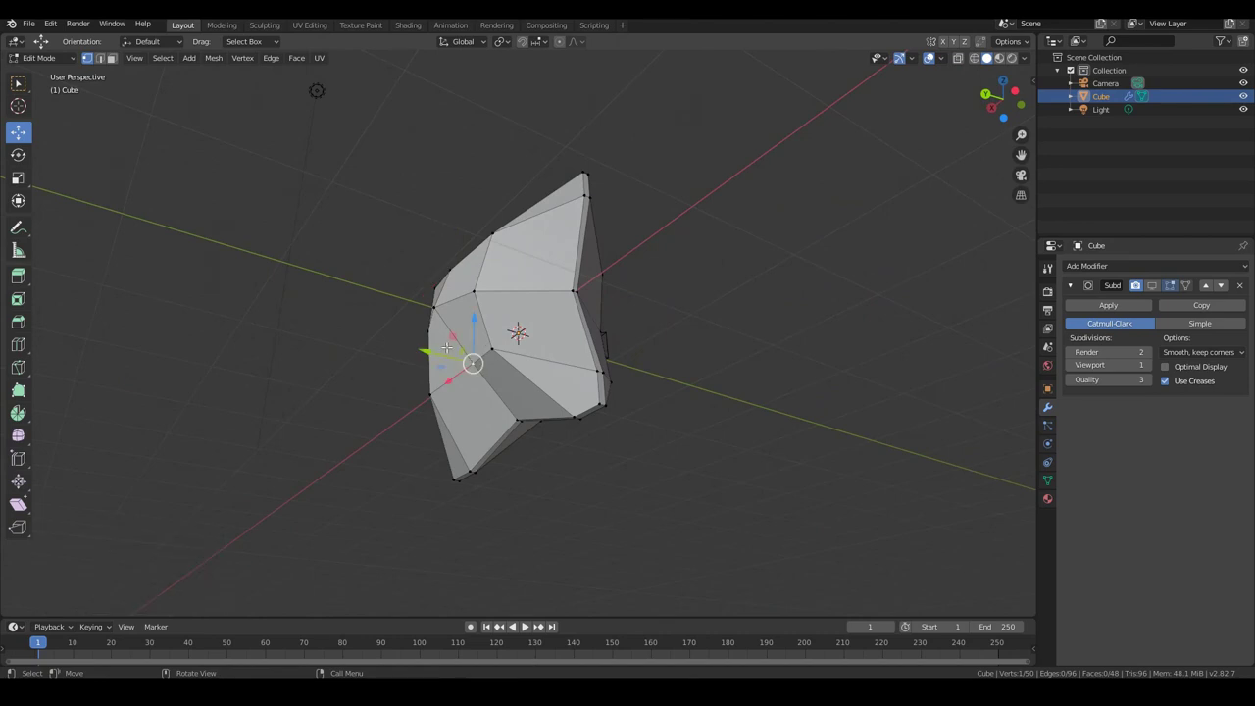
pyautogui.click(431, 351)
pyautogui.moveTo(431, 351); pyautogui.dragTo(617, 470, button='middle')
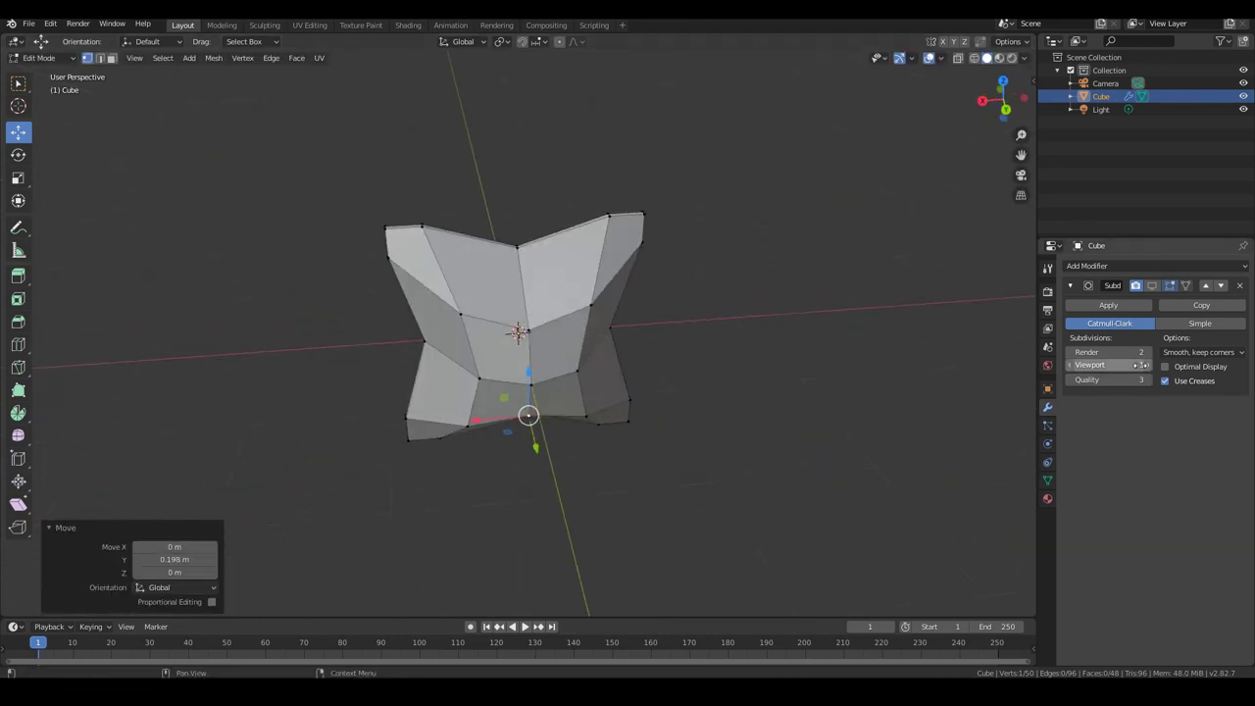
# - Re-enable the Subdivision modifier's viewport display and return to Object Mode to inspect the pillow
pyautogui.click(1152, 285)
pyautogui.moveTo(608, 421); pyautogui.dragTo(470, 392, button='middle')
pyautogui.press('Tab')
pyautogui.press('Tab')
pyautogui.moveTo(545, 404); pyautogui.dragTo(549, 371, button='middle')
# - Turn on X-ray, box-select the right-side vertices and move them toward the centre
pyautogui.press('a')
pyautogui.hotkey('alt', 'a')
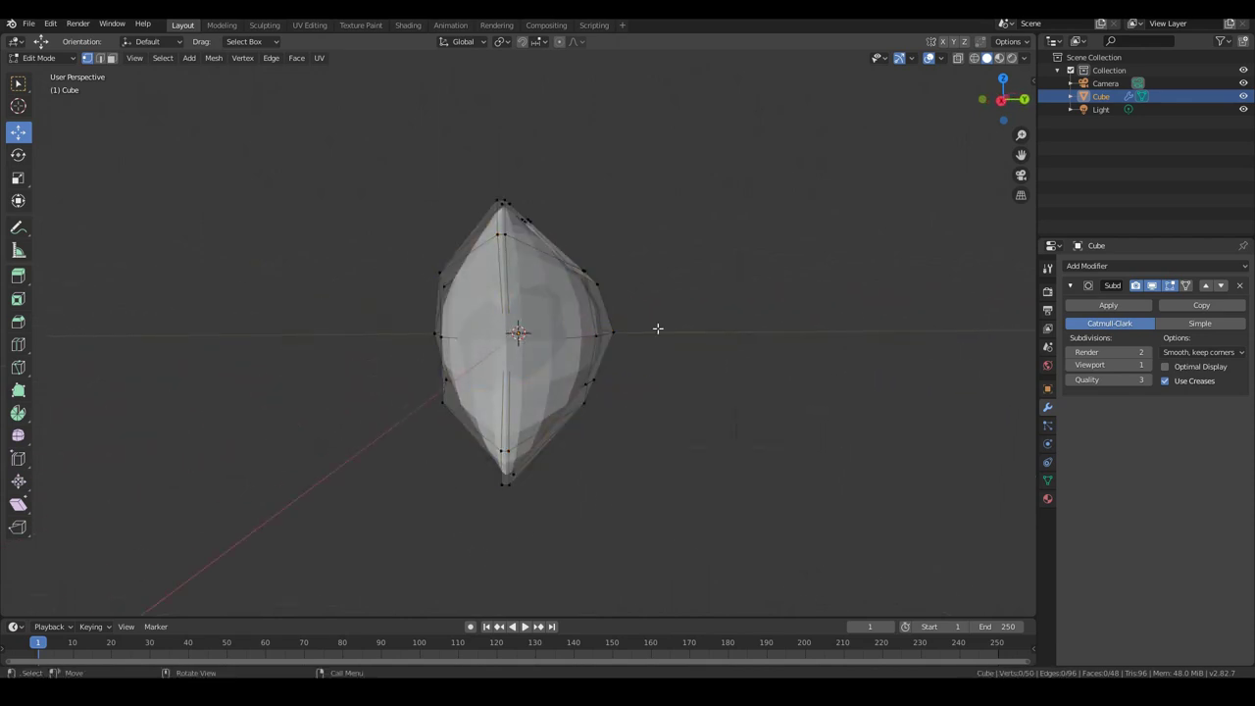
pyautogui.click(958, 59)
pyautogui.moveTo(568, 240); pyautogui.dragTo(694, 446)
pyautogui.moveTo(644, 336); pyautogui.dragTo(632, 335)
# - Box-select the left-side vertices and move them 0.146 m along Y toward the centre
pyautogui.moveTo(387, 210); pyautogui.dragTo(481, 463)
pyautogui.press('g')
pyautogui.press('y')
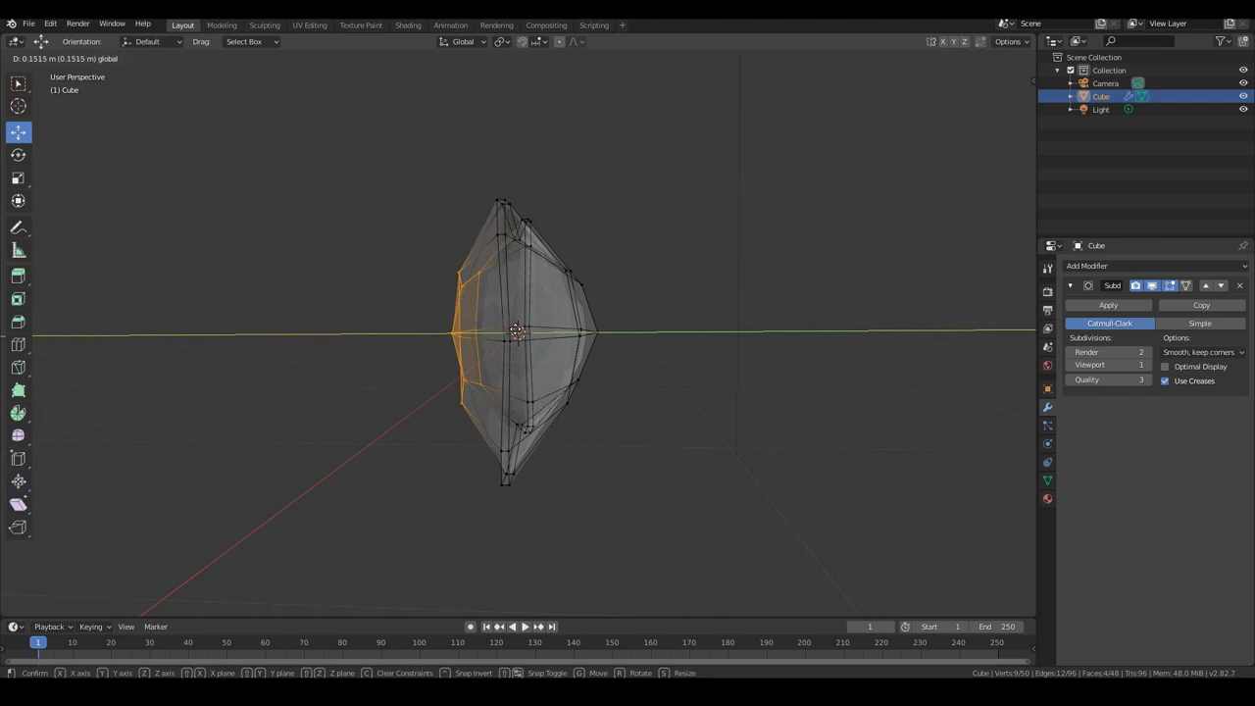
pyautogui.click(517, 332)
pyautogui.moveTo(517, 333); pyautogui.dragTo(526, 340, button='middle')
pyautogui.moveTo(527, 340); pyautogui.dragTo(526, 340)
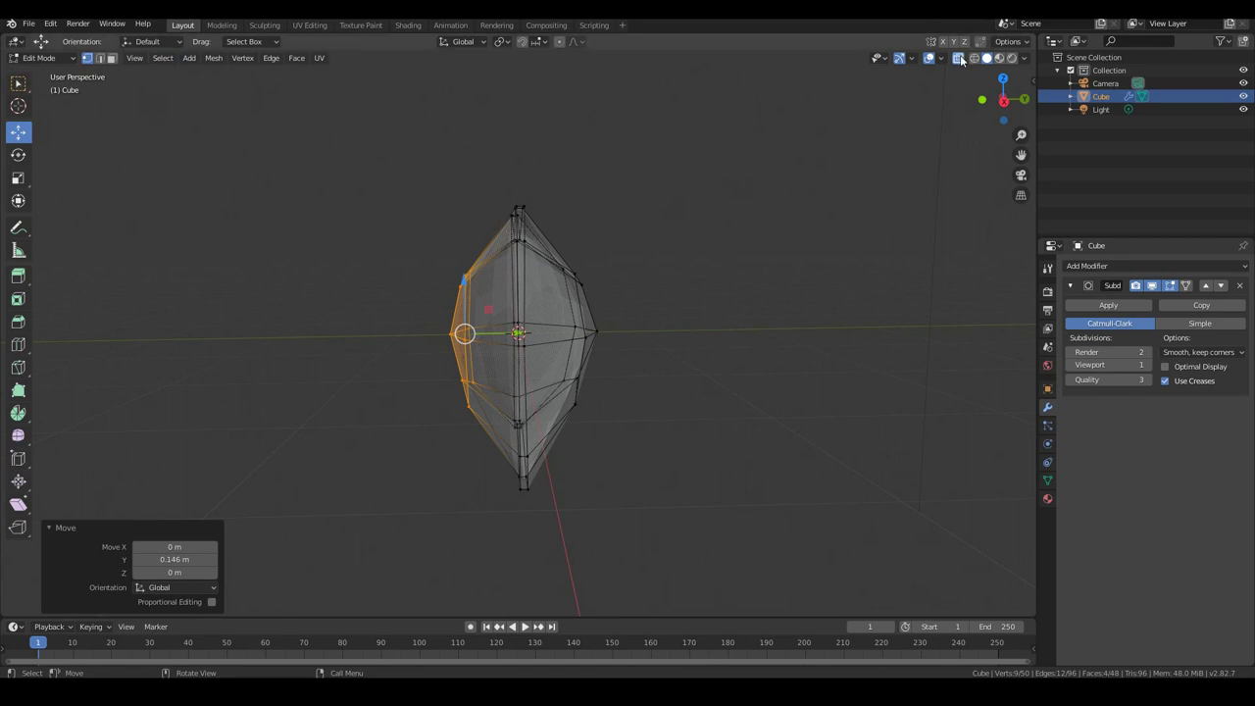
# - Turn X-ray off, return to Object Mode and check the lens shape from the front
pyautogui.click(959, 58)
pyautogui.moveTo(700, 387); pyautogui.dragTo(802, 392, button='middle')
pyautogui.press('Tab')
pyautogui.moveTo(633, 403); pyautogui.dragTo(602, 382, button='middle')
pyautogui.press('KP_1')
pyautogui.moveTo(340, 417); pyautogui.dragTo(526, 385, button='middle')
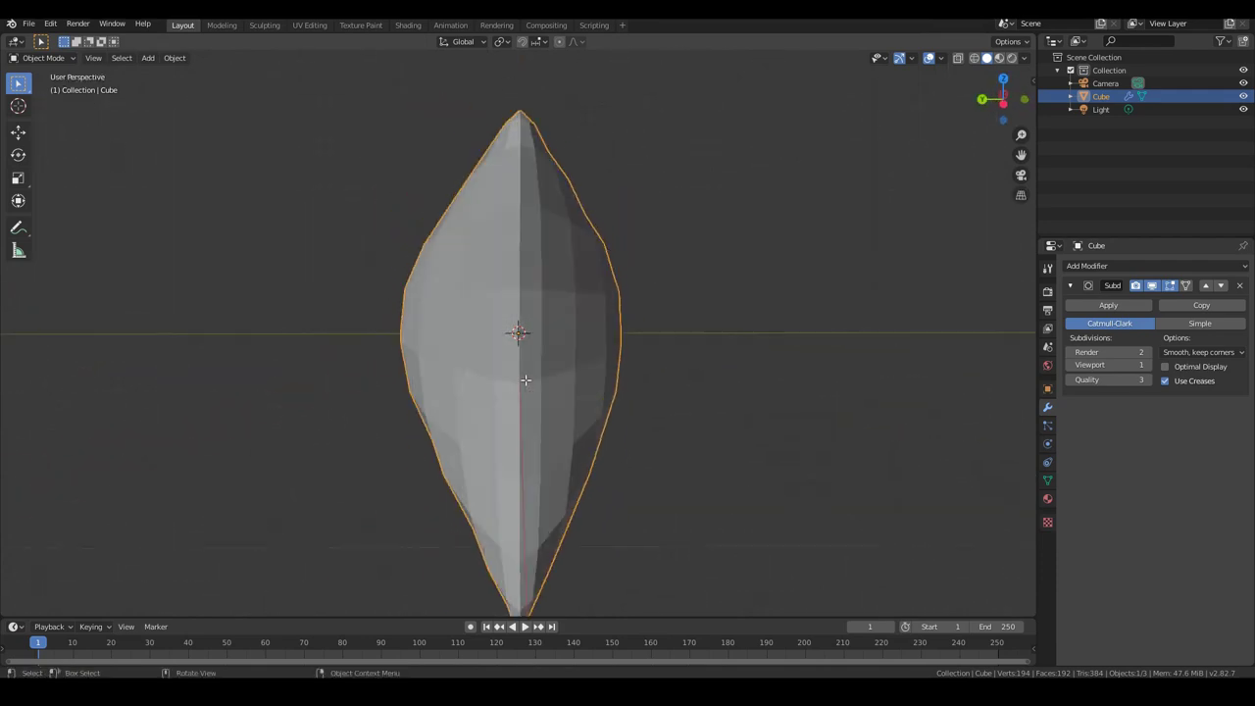
# - Cut a new edge loop around the cushion's middle and scale it to 0.898
pyautogui.press('Tab')
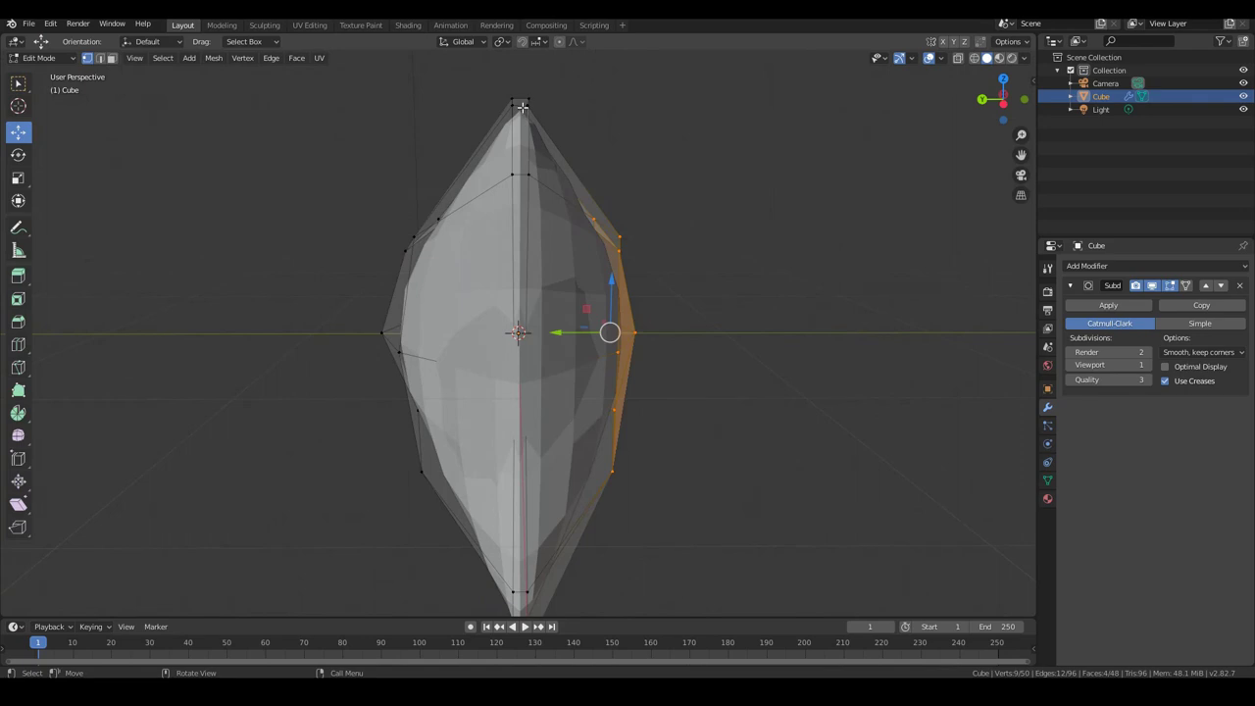
pyautogui.click(18, 343)
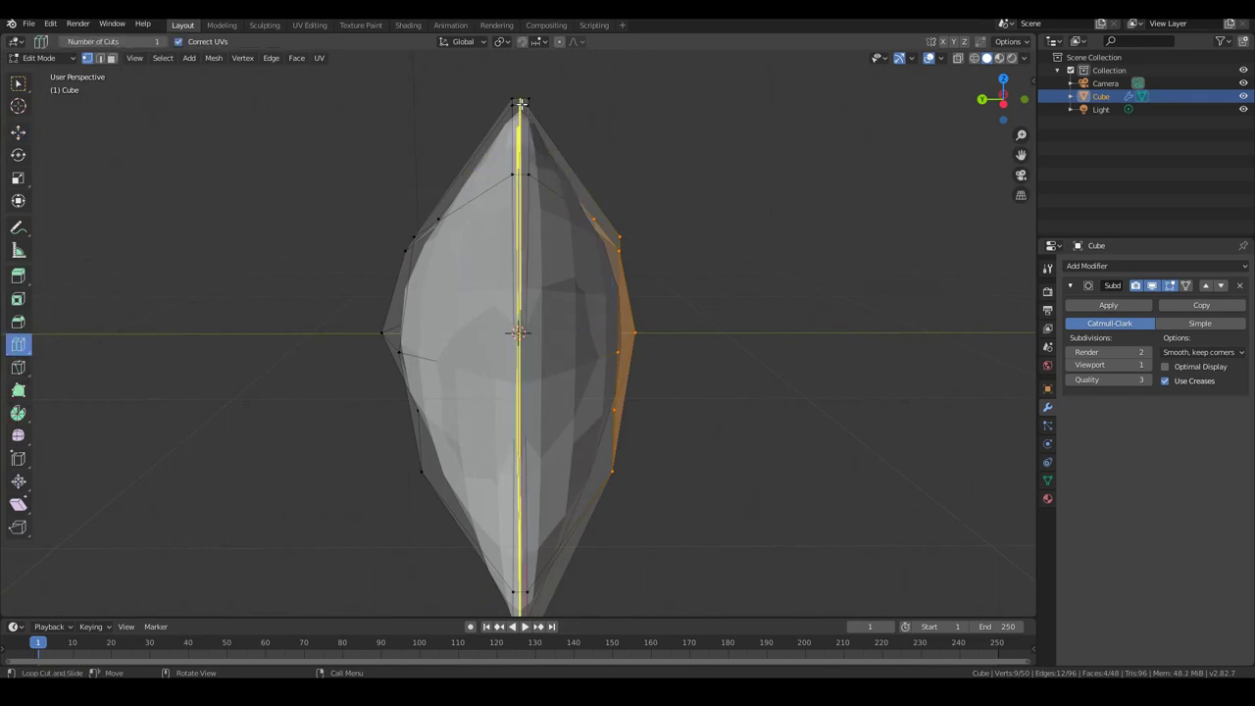
pyautogui.click(521, 102)
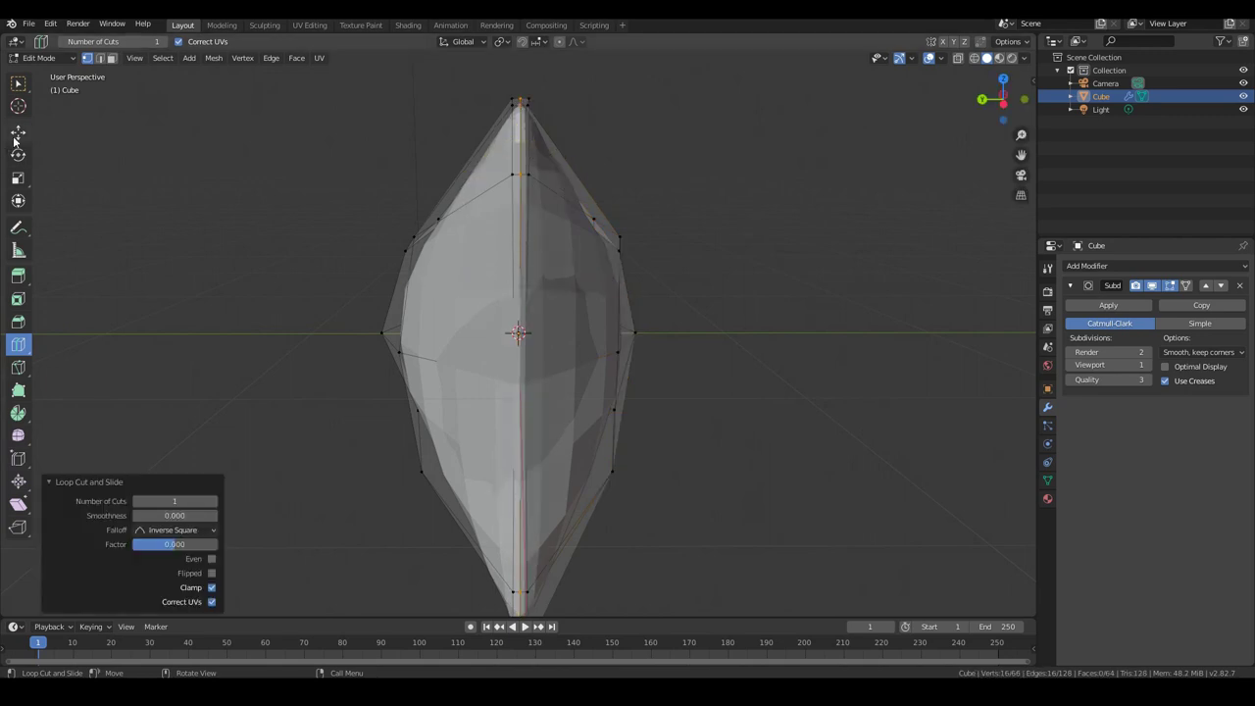
pyautogui.click(20, 179)
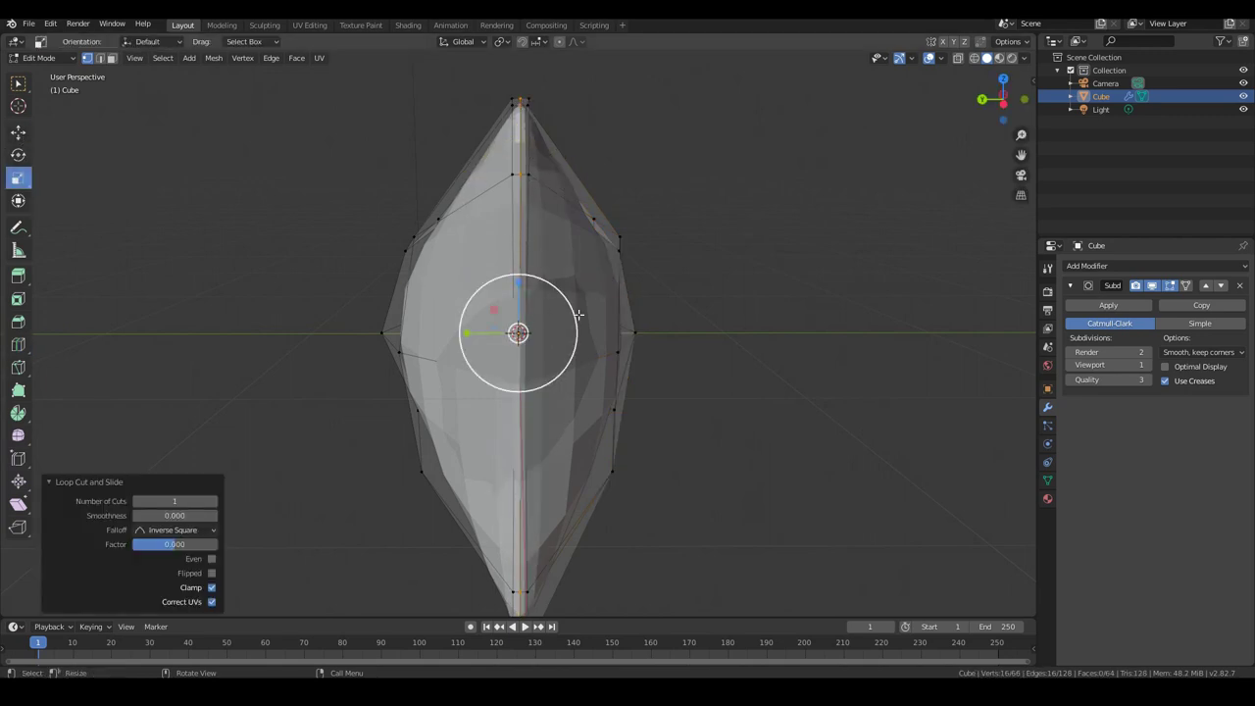
pyautogui.moveTo(574, 314); pyautogui.dragTo(549, 323)
pyautogui.moveTo(502, 335); pyautogui.dragTo(550, 414, button='middle')
# - In Object Mode, set the Subdivision modifier's Viewport level to 3
pyautogui.press('Tab')
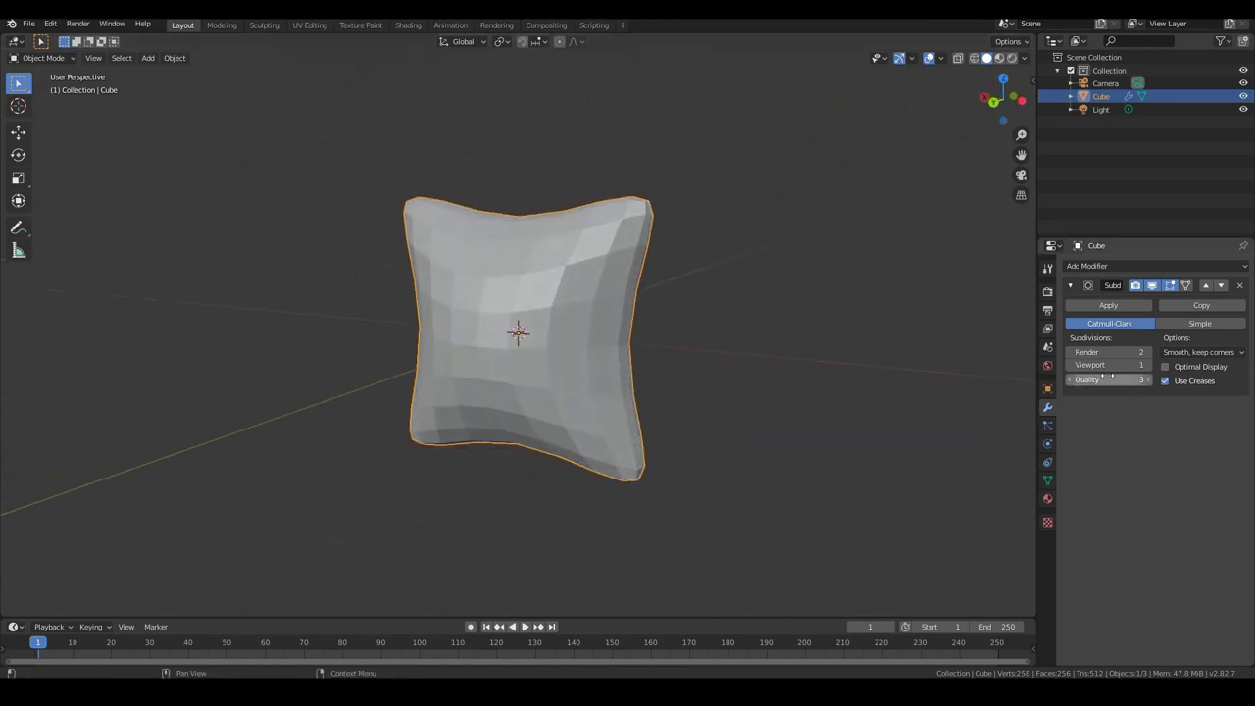
pyautogui.moveTo(1108, 365); pyautogui.dragTo(1144, 364)
pyautogui.moveTo(768, 421); pyautogui.dragTo(667, 448, button='middle')
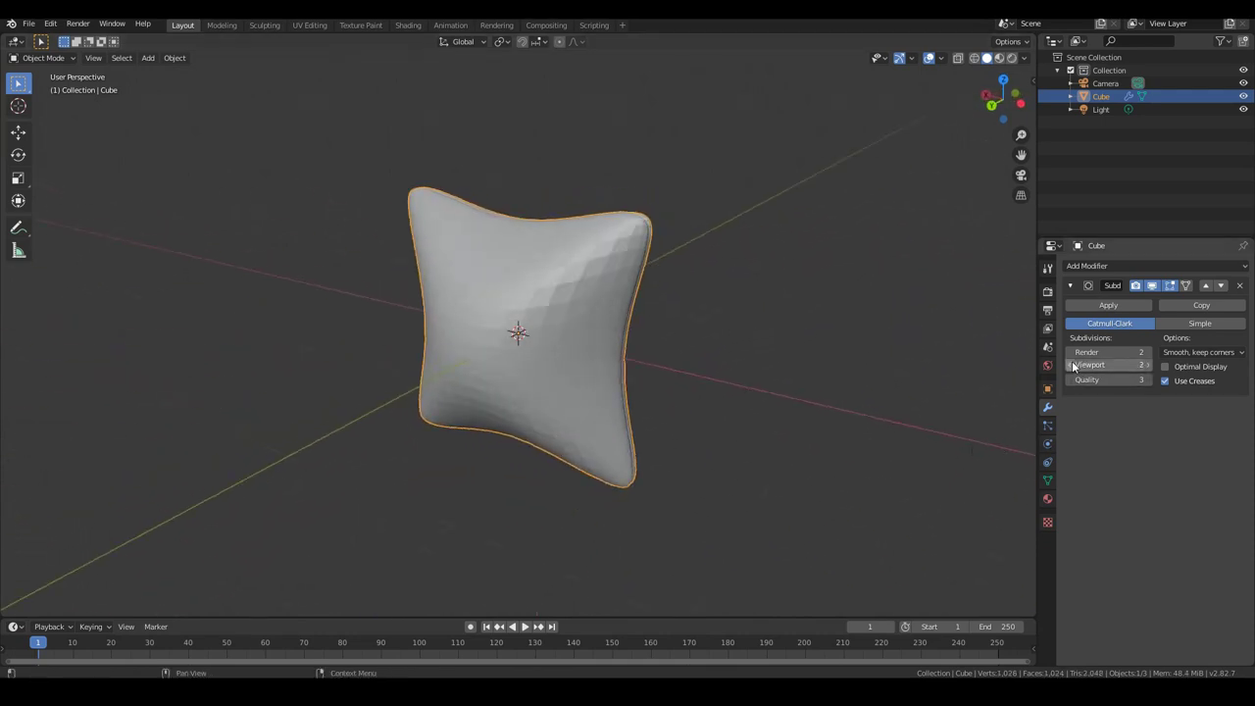
pyautogui.click(1147, 364)
pyautogui.keyDown('alt'); pyautogui.moveTo(547, 381); pyautogui.dragTo(578, 408, button='middle'); pyautogui.keyUp('alt')
# - Apply Shade Smooth to the pillow, then go back into Edit Mode
pyautogui.click(174, 58)
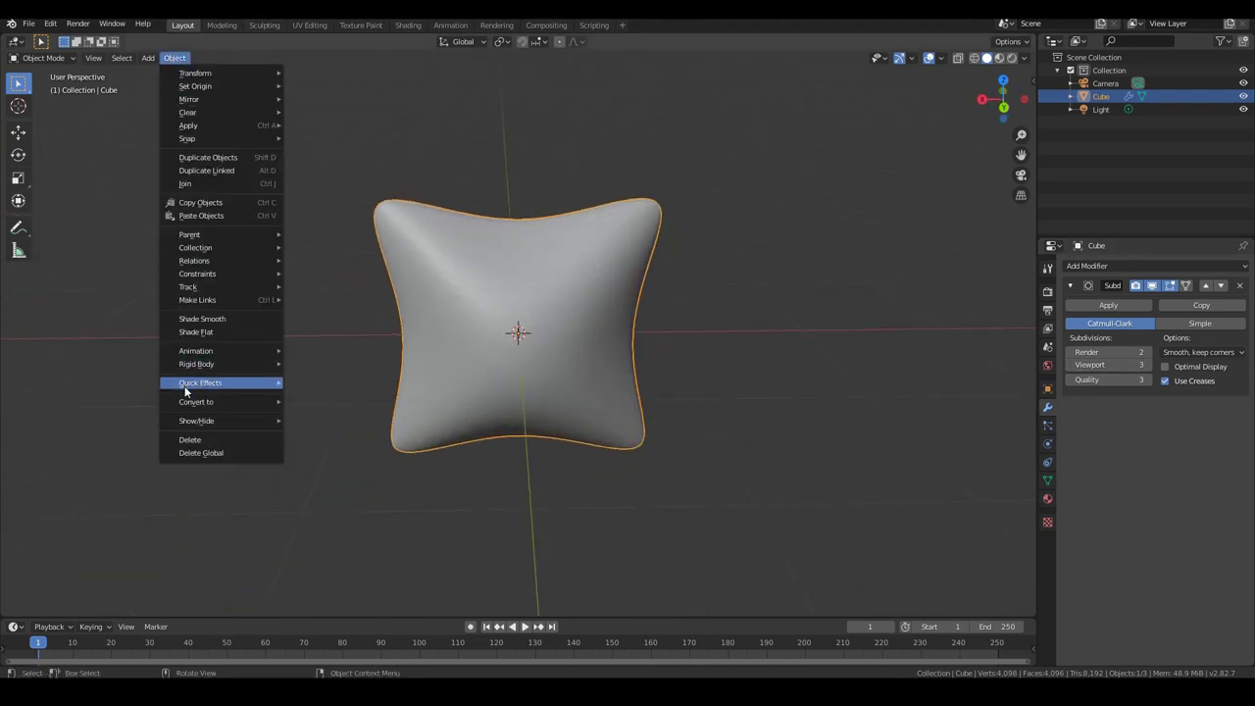
pyautogui.click(191, 319)
pyautogui.keyDown('alt'); pyautogui.moveTo(271, 288); pyautogui.dragTo(412, 336, button='middle'); pyautogui.keyUp('alt')
pyautogui.press('Tab')
pyautogui.hotkey('shift', 'space')
# - In Edit Mode, slide the first inner edge loop to factor 0.339
pyautogui.press('s')
pyautogui.keyDown('alt'); pyautogui.moveTo(530, 372); pyautogui.dragTo(562, 379, button='middle'); pyautogui.keyUp('alt')
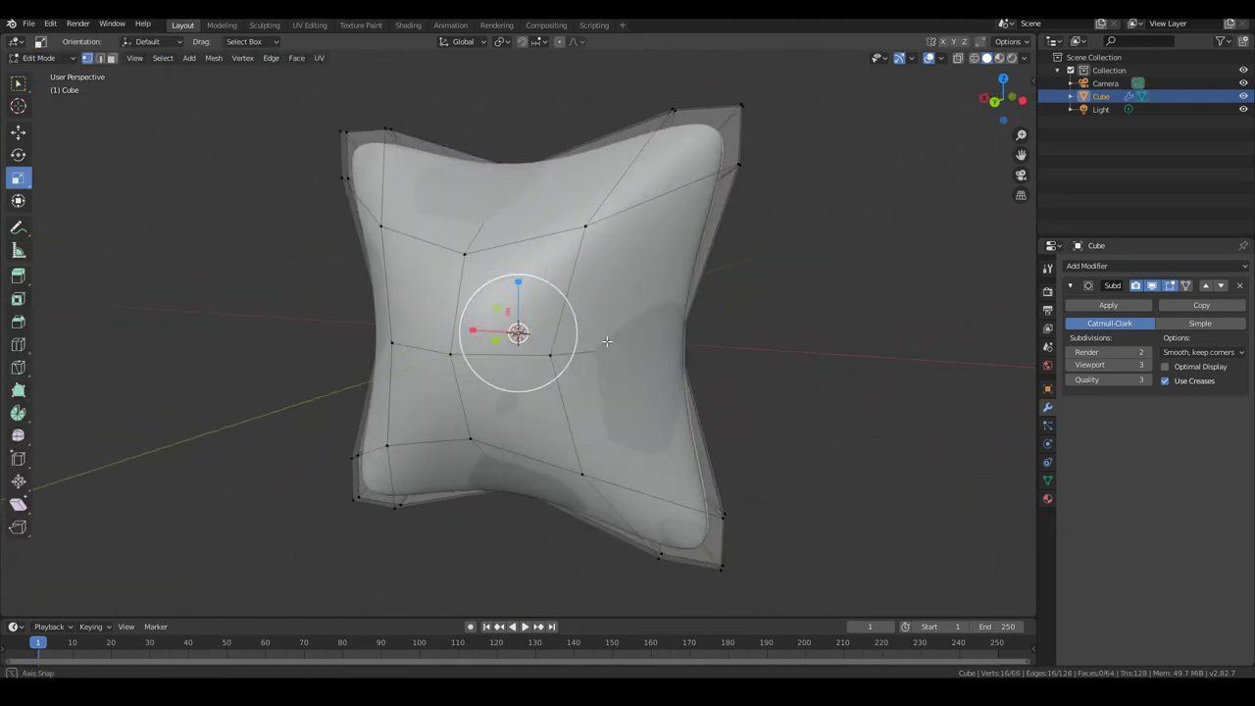
pyautogui.keyDown('shift'); pyautogui.click(581, 473); pyautogui.keyUp('shift')
pyautogui.keyDown('shift'); pyautogui.click(585, 226); pyautogui.keyUp('shift')
pyautogui.moveTo(585, 225); pyautogui.dragTo(573, 315, button='middle')
pyautogui.press('g')
pyautogui.press('g')
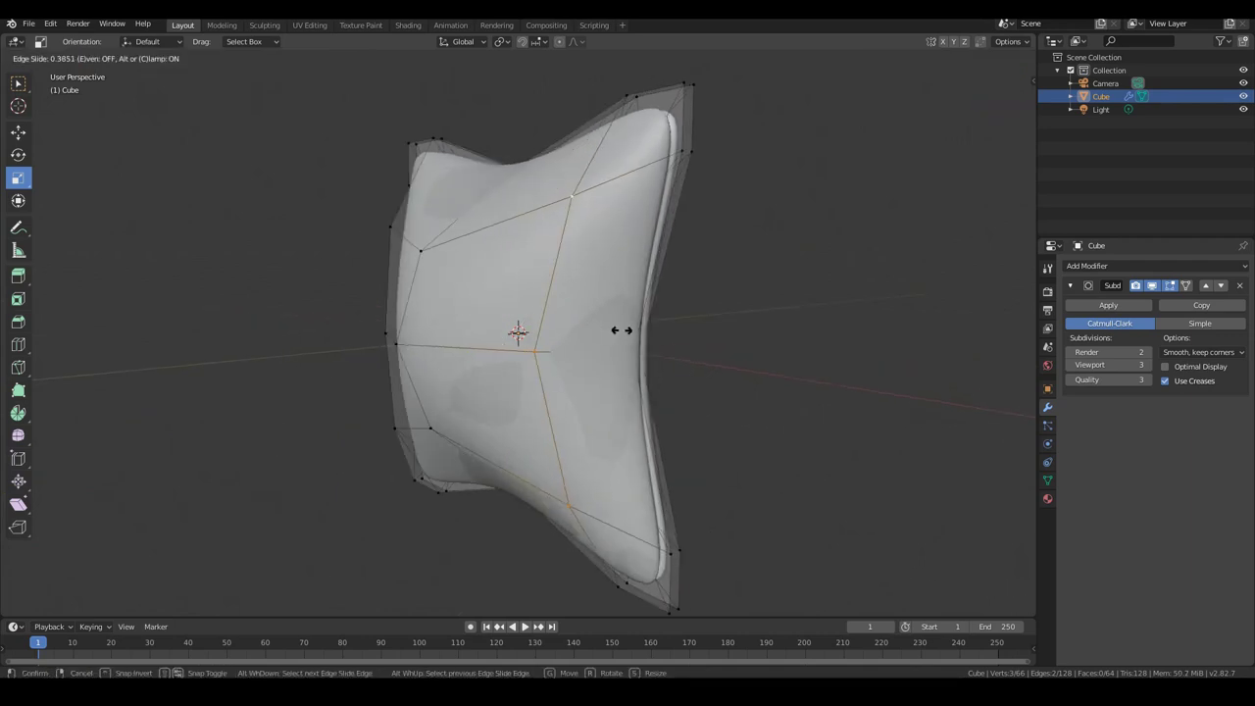
pyautogui.click(616, 332)
# - Select another inner edge loop and slide it to -0.411
pyautogui.moveTo(616, 332); pyautogui.dragTo(559, 338, button='middle')
pyautogui.click(479, 478)
pyautogui.keyDown('shift'); pyautogui.click(511, 362); pyautogui.keyUp('shift')
pyautogui.keyDown('shift'); pyautogui.click(486, 240); pyautogui.keyUp('shift')
pyautogui.moveTo(489, 242); pyautogui.dragTo(481, 323, button='middle')
pyautogui.press('g')
pyautogui.press('g')
pyautogui.click(440, 392)
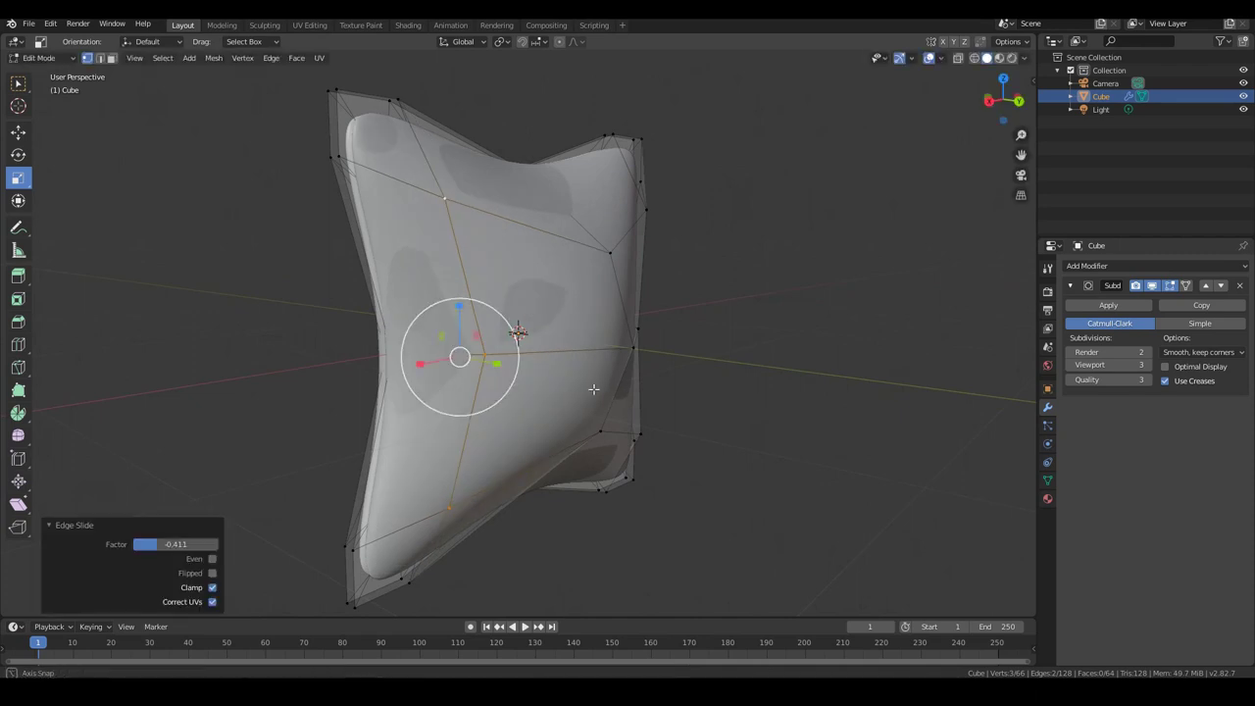
# - Vertex-slide the top-middle vertex along its edge, ending at 0.210
pyautogui.moveTo(440, 392); pyautogui.dragTo(507, 260, button='middle')
pyautogui.click(506, 259)
pyautogui.moveTo(542, 459); pyautogui.dragTo(834, 386, button='middle')
pyautogui.press('g')
pyautogui.press('g')
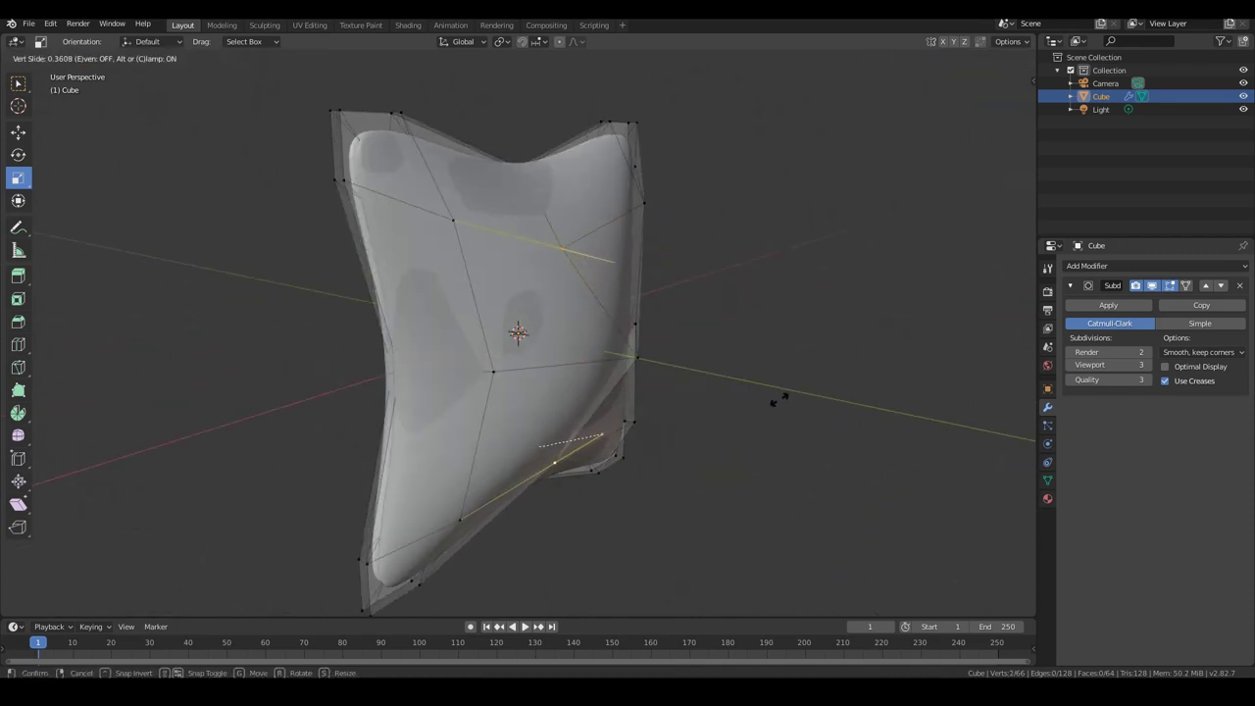
pyautogui.click(656, 424)
pyautogui.moveTo(656, 424); pyautogui.dragTo(618, 421, button='middle')
pyautogui.press('g')
pyautogui.press('g')
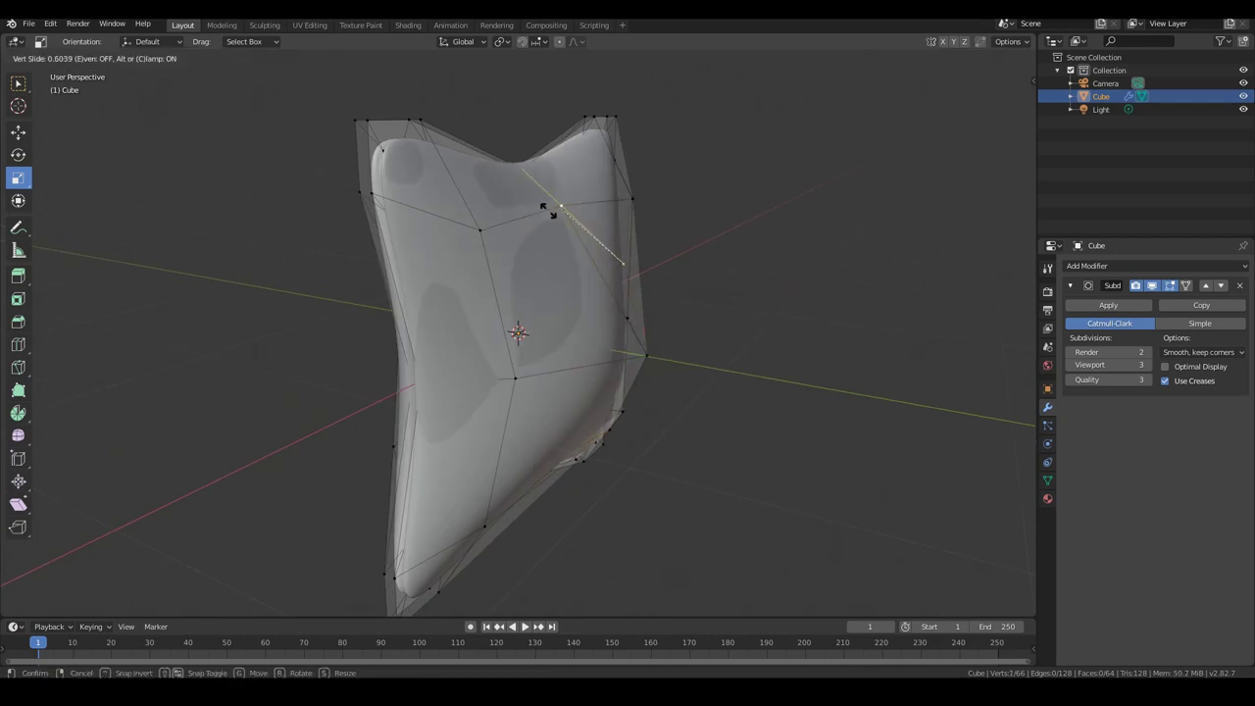
pyautogui.click(569, 226)
pyautogui.moveTo(573, 227); pyautogui.dragTo(607, 241, button='middle')
pyautogui.press('g')
pyautogui.press('g')
pyautogui.click(595, 384)
# - Slide another edge loop of the cage along the mesh
pyautogui.moveTo(596, 384); pyautogui.dragTo(154, 467, button='middle')
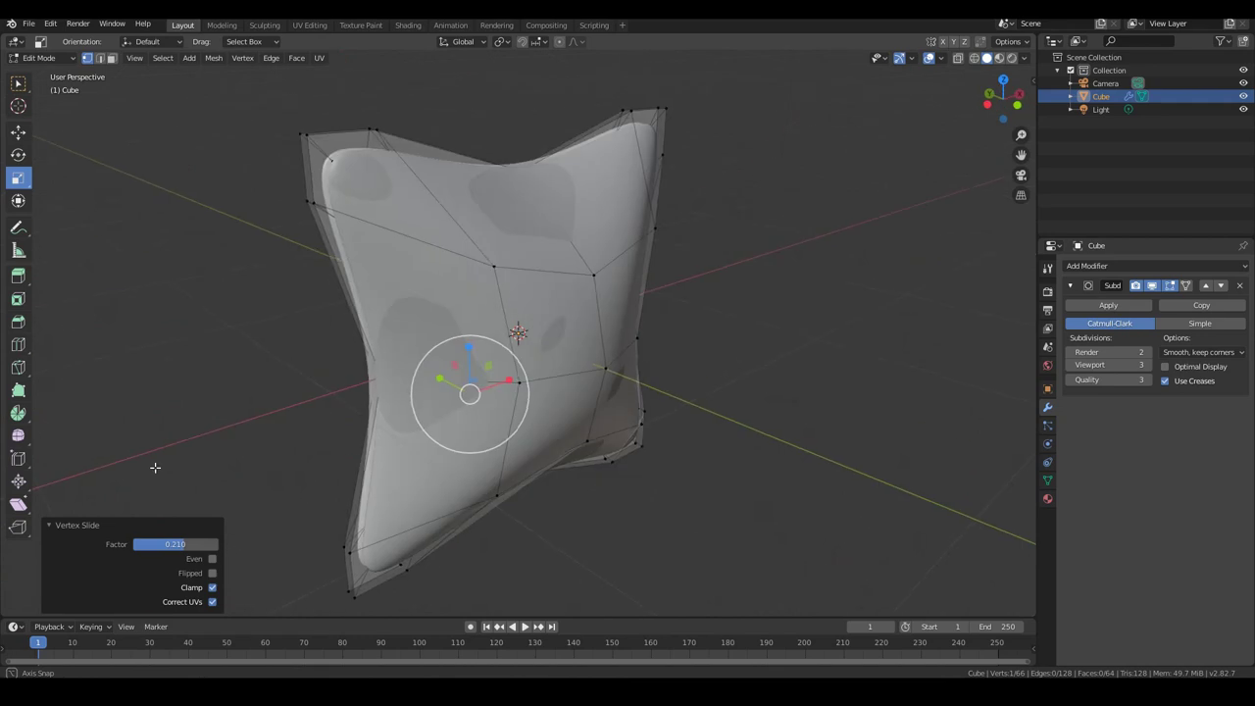
pyautogui.click(593, 275)
pyautogui.press('g')
pyautogui.press('g')
pyautogui.press('Escape')
pyautogui.moveTo(549, 284); pyautogui.dragTo(686, 456, button='middle')
pyautogui.press('g')
pyautogui.press('g')
pyautogui.click(613, 310)
# - Select the lower edge loop's vertices and edge-slide them
pyautogui.click(515, 432)
pyautogui.keyDown('shift'); pyautogui.click(598, 412); pyautogui.keyUp('shift')
pyautogui.press('g')
pyautogui.press('g')
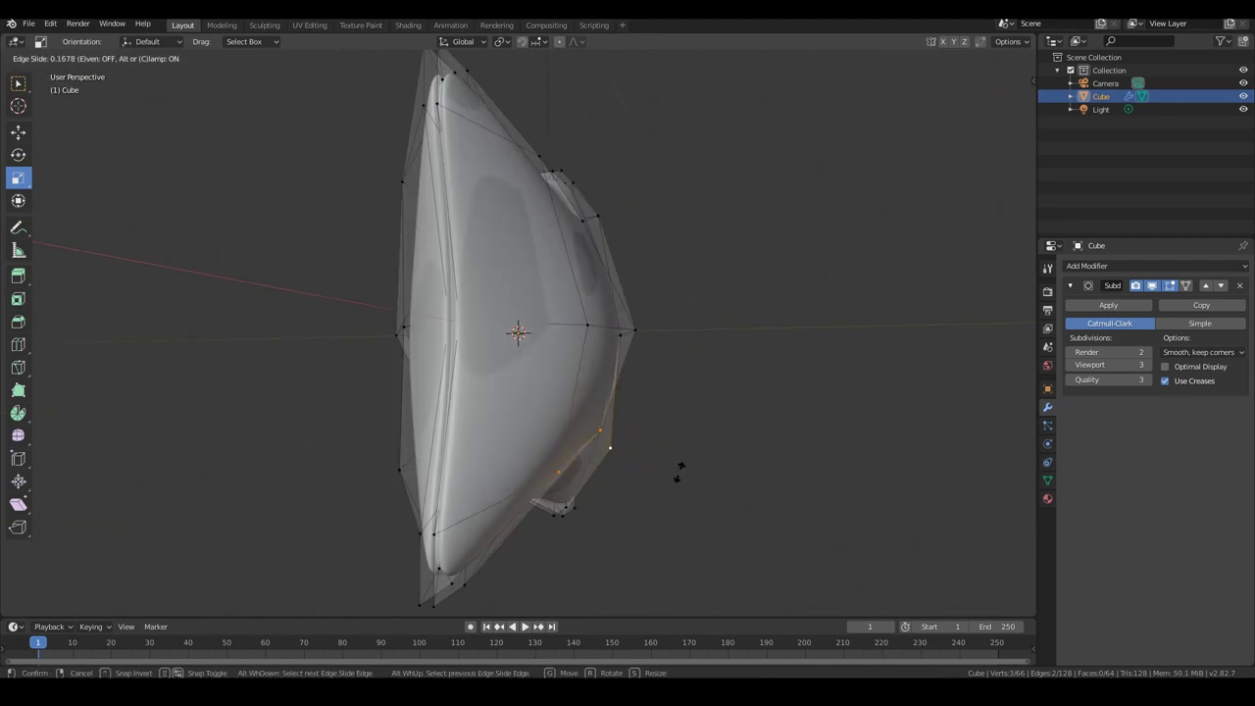
pyautogui.click(674, 476)
# - Vertex-slide the left and right middle-row vertices, then check in Object Mode and re-enter Edit Mode
pyautogui.click(586, 327)
pyautogui.moveTo(586, 326); pyautogui.dragTo(524, 335, button='middle')
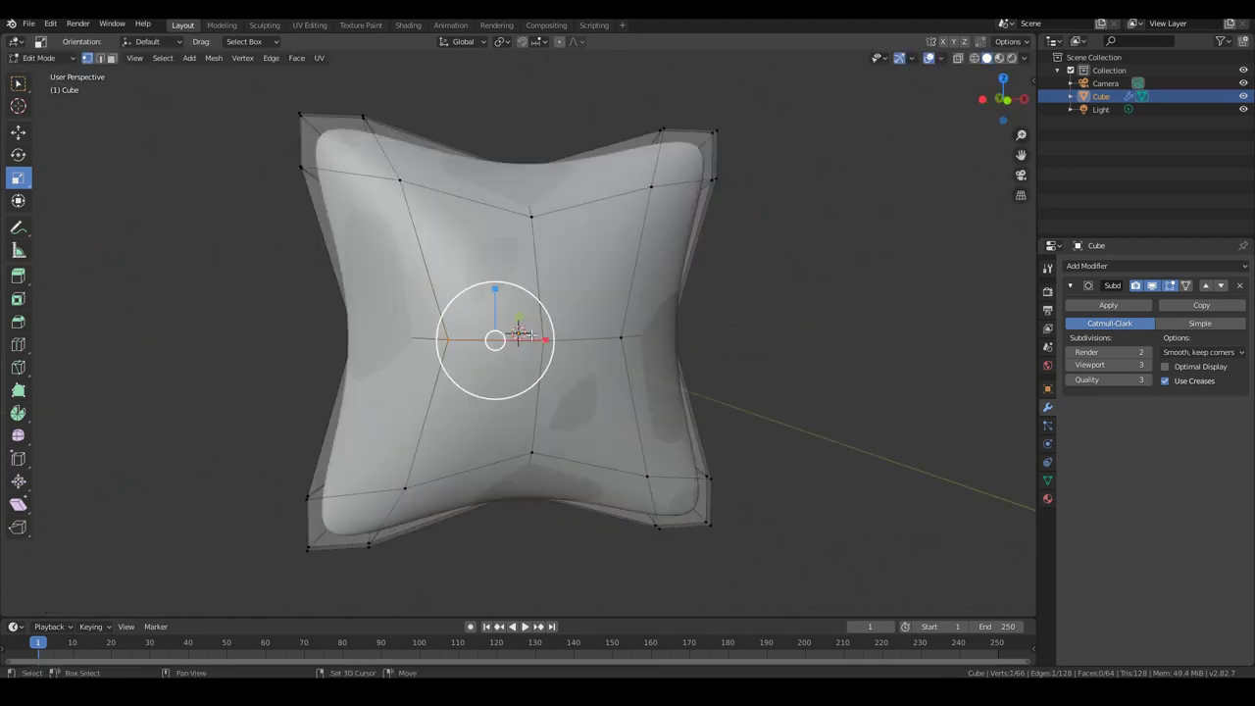
pyautogui.click(622, 339)
pyautogui.click(448, 339)
pyautogui.press('g')
pyautogui.press('g')
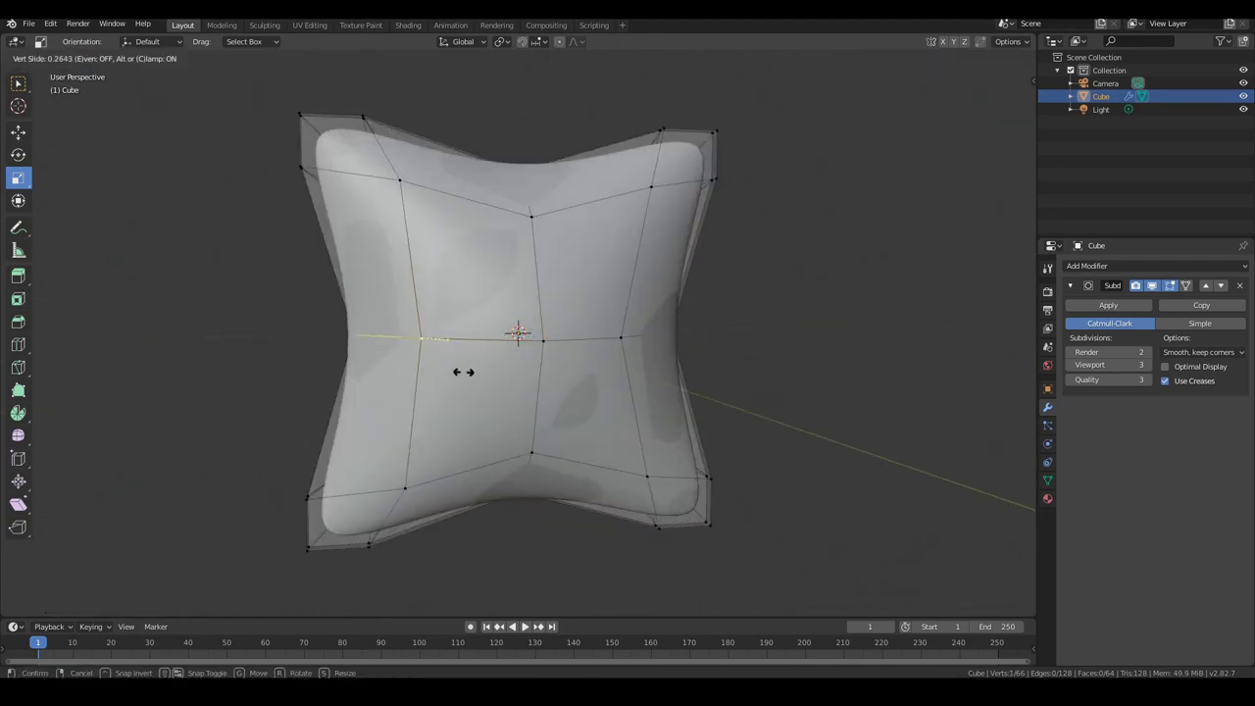
pyautogui.click(463, 372)
pyautogui.click(620, 338)
pyautogui.press('g')
pyautogui.press('g')
pyautogui.click(638, 338)
pyautogui.press('Tab')
pyautogui.moveTo(637, 339); pyautogui.dragTo(353, 300, button='middle')
pyautogui.press('Tab')
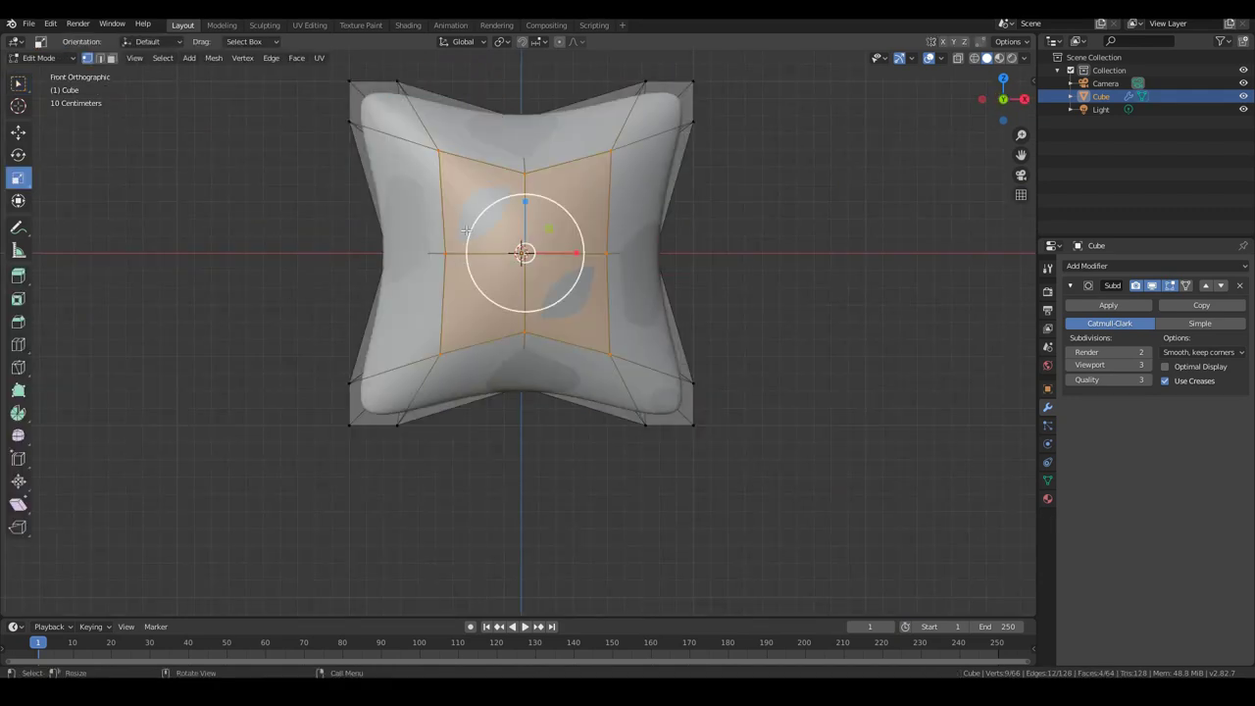
# - With X-ray on, box-select the vertex clusters at all four pillow corners
pyautogui.keyDown('alt'); pyautogui.middleClick(466, 232); pyautogui.keyUp('alt')
pyautogui.scroll(1, 465, 231)
pyautogui.hotkey('alt', 'a')
pyautogui.moveTo(317, 126); pyautogui.dragTo(461, 236)
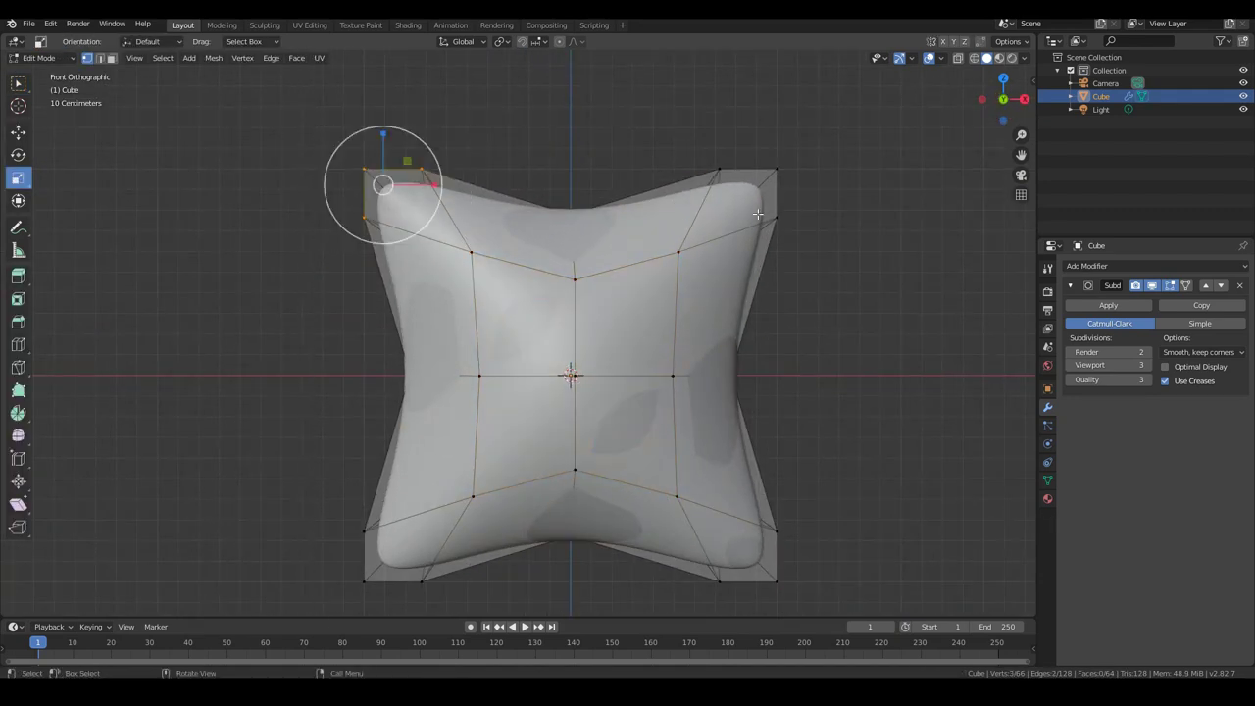
pyautogui.click(958, 57)
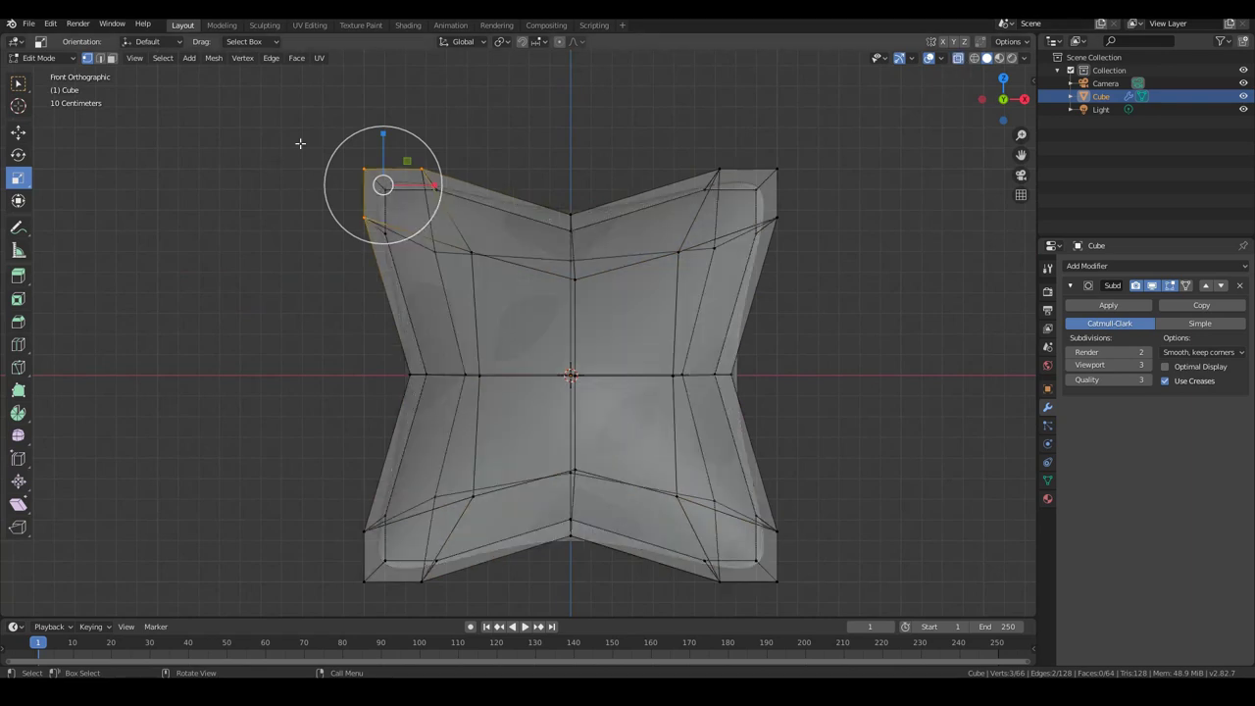
pyautogui.click(21, 83)
pyautogui.moveTo(312, 131); pyautogui.dragTo(449, 253)
pyautogui.keyDown('shift'); pyautogui.moveTo(681, 132); pyautogui.dragTo(859, 247); pyautogui.keyUp('shift')
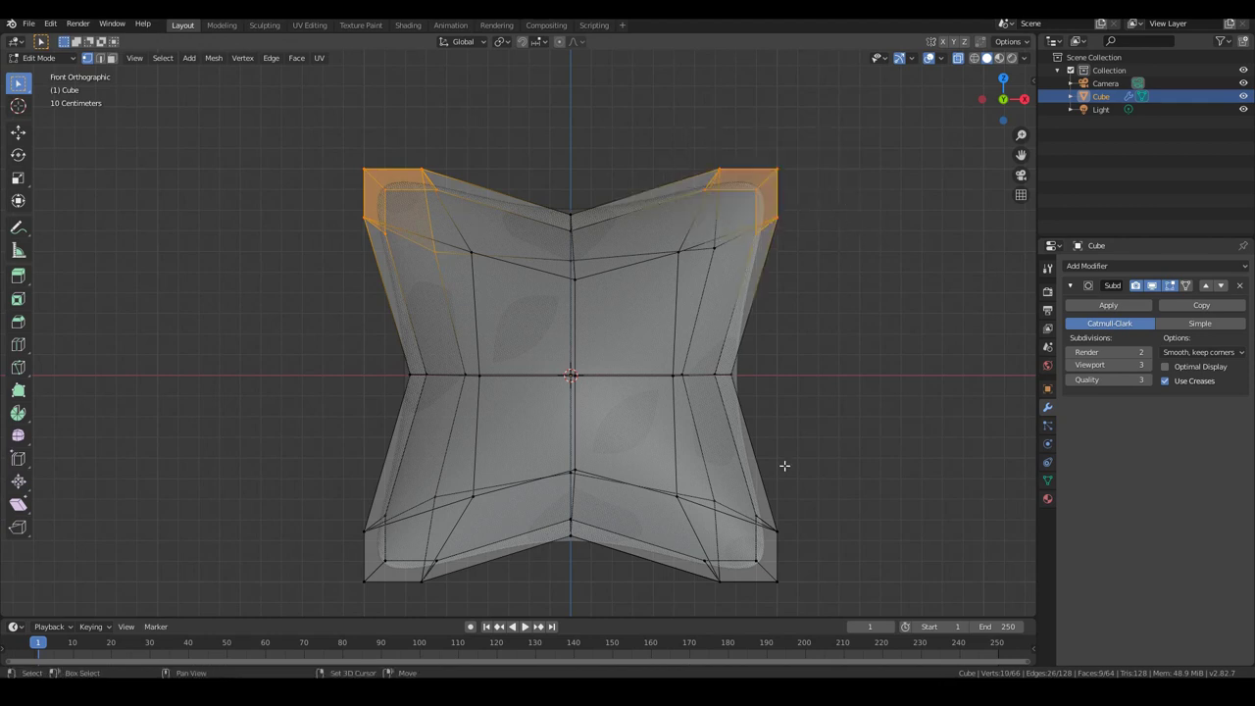
pyautogui.keyDown('shift'); pyautogui.moveTo(699, 506); pyautogui.dragTo(841, 598); pyautogui.keyUp('shift')
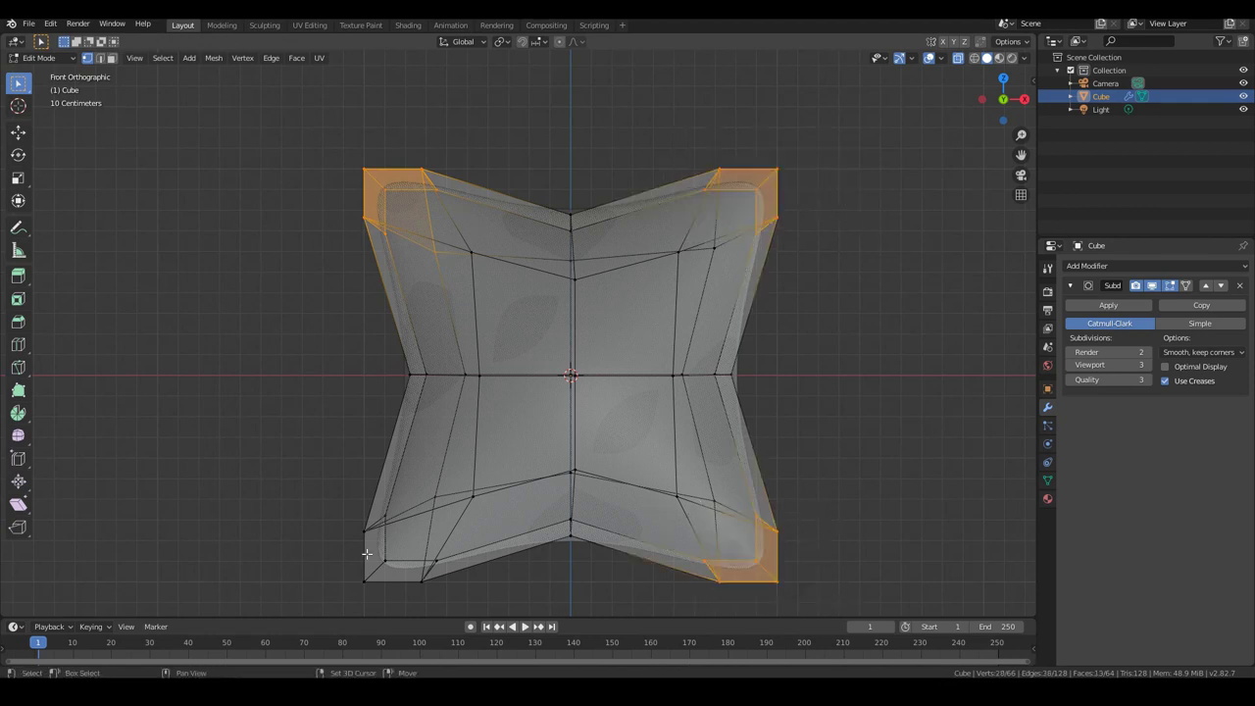
pyautogui.keyDown('shift'); pyautogui.moveTo(358, 511); pyautogui.dragTo(447, 600); pyautogui.keyUp('shift')
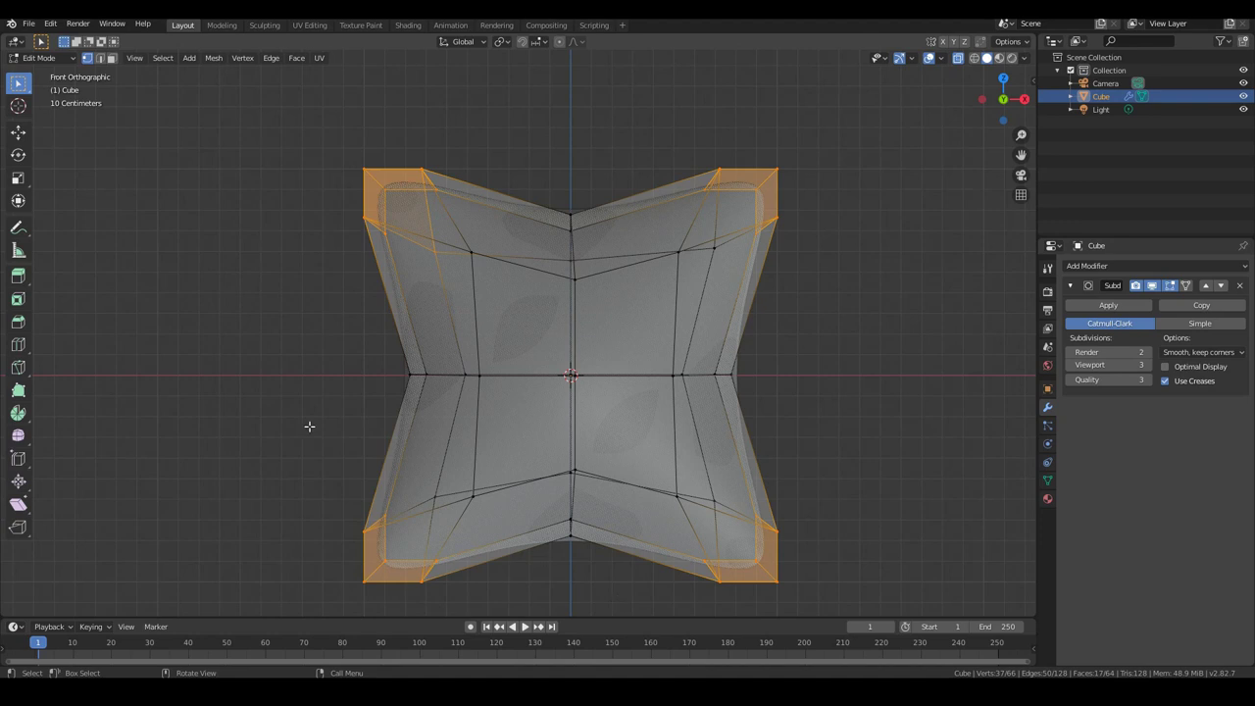
# - Try scaling and rotating the corner selection, cancelling each attempt
pyautogui.press('s')
pyautogui.press('Escape')
pyautogui.press('s')
pyautogui.press('Escape')
pyautogui.press('r')
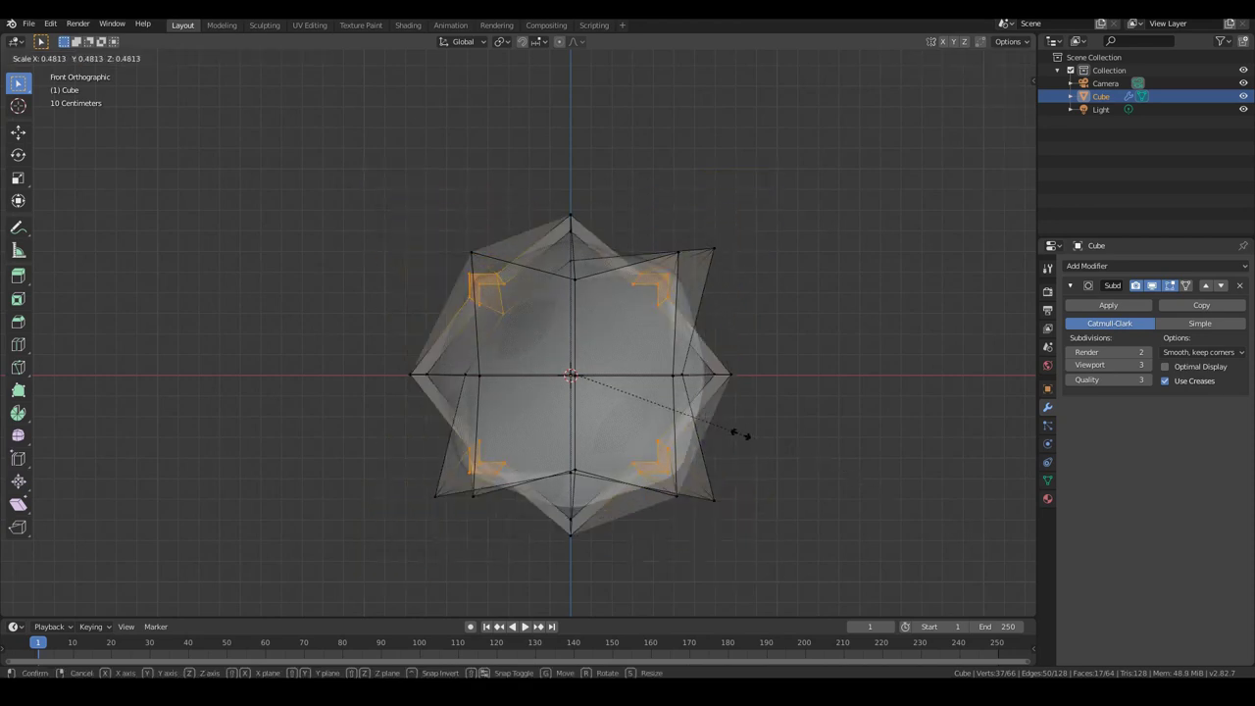
pyautogui.press('Escape')
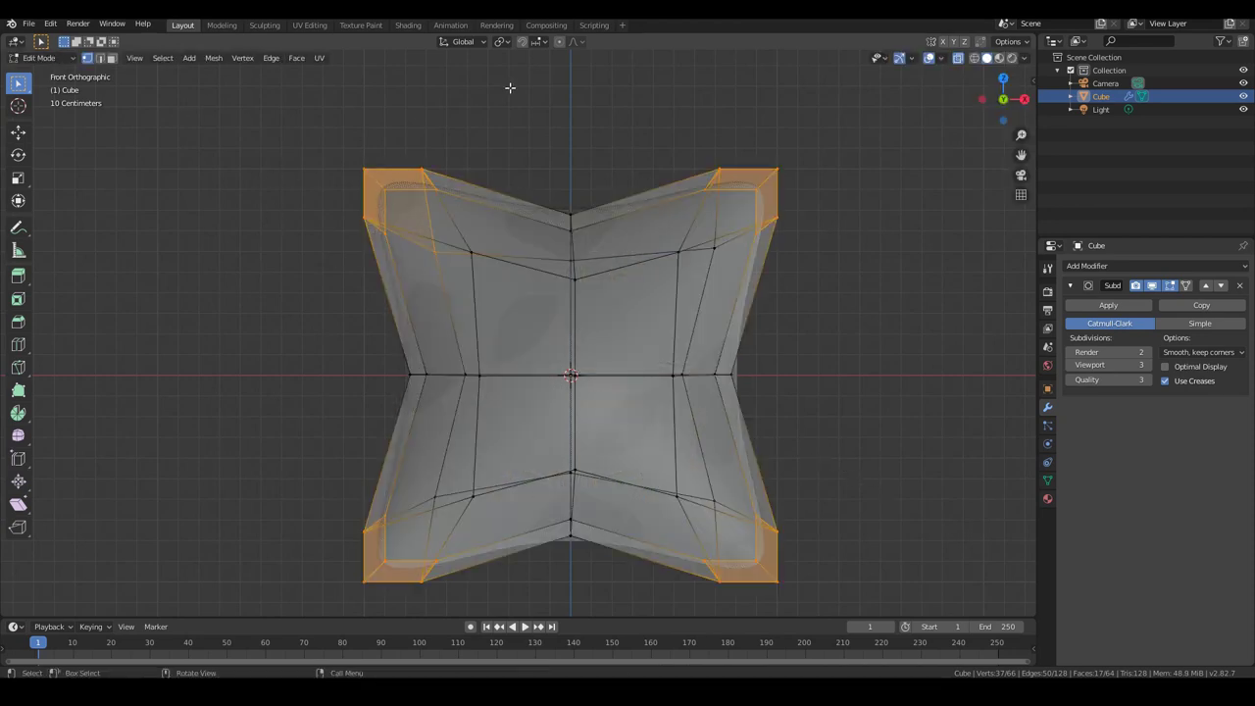
# - Set the pivot to Individual Origins and scale each corner to 0.354
pyautogui.click(502, 43)
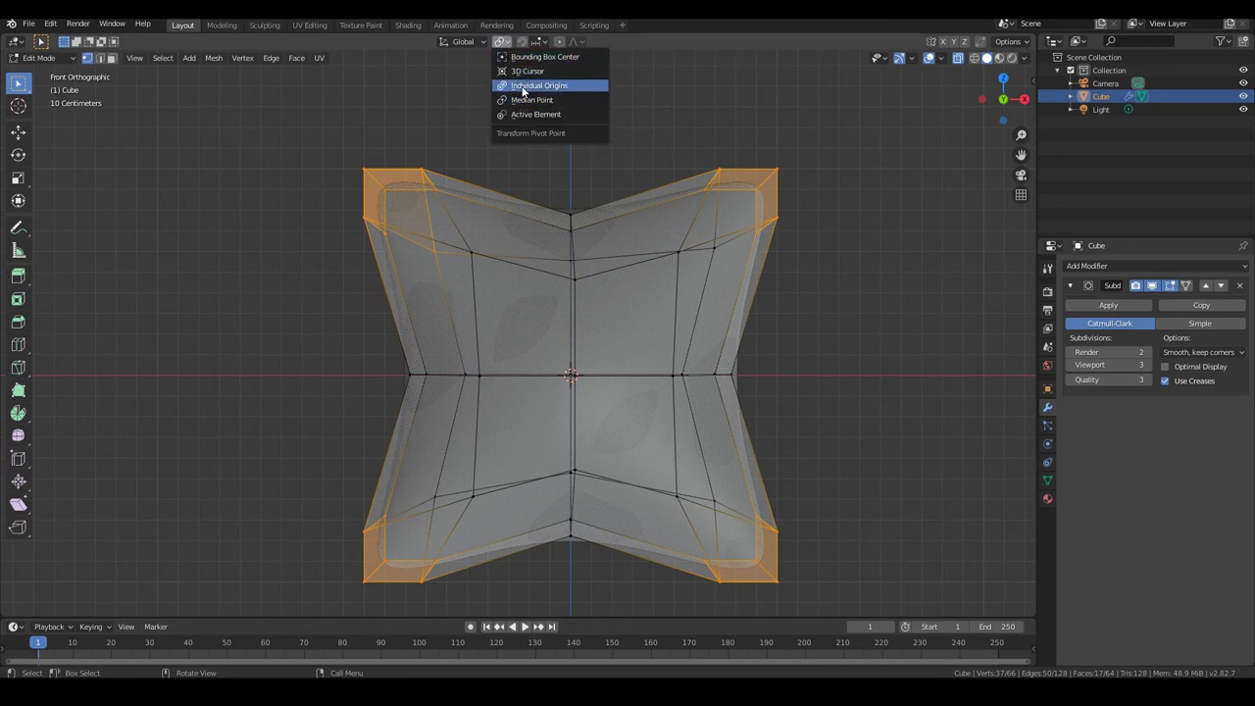
pyautogui.click(522, 87)
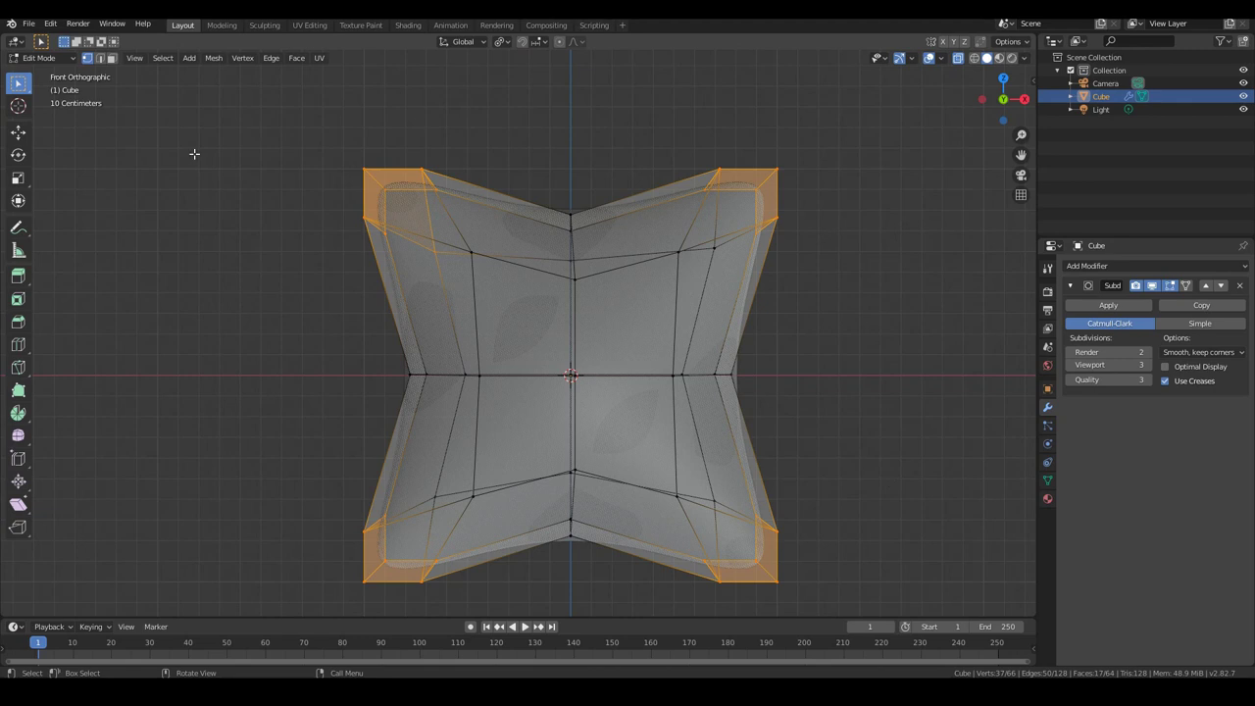
pyautogui.click(18, 177)
pyautogui.moveTo(614, 409); pyautogui.dragTo(570, 385)
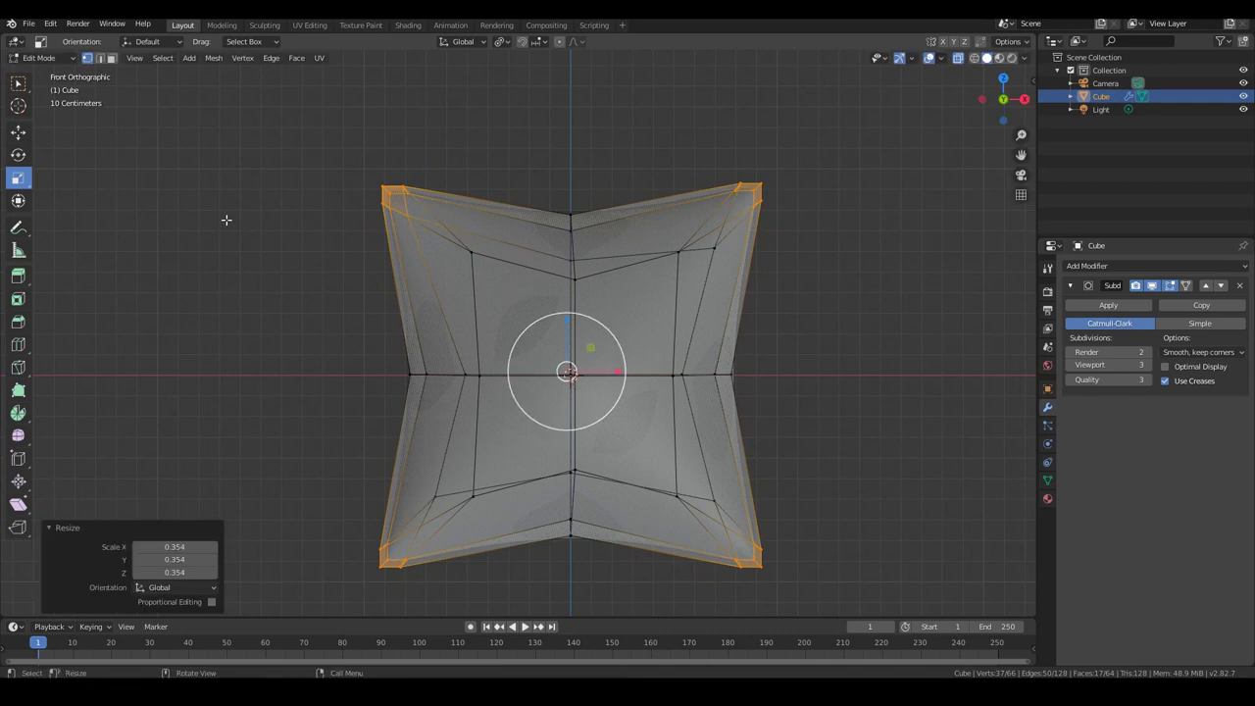
# - Switch pivot to Median Point, scale corners by 1.055, disable X-ray, return to Object Mode
pyautogui.click(506, 43)
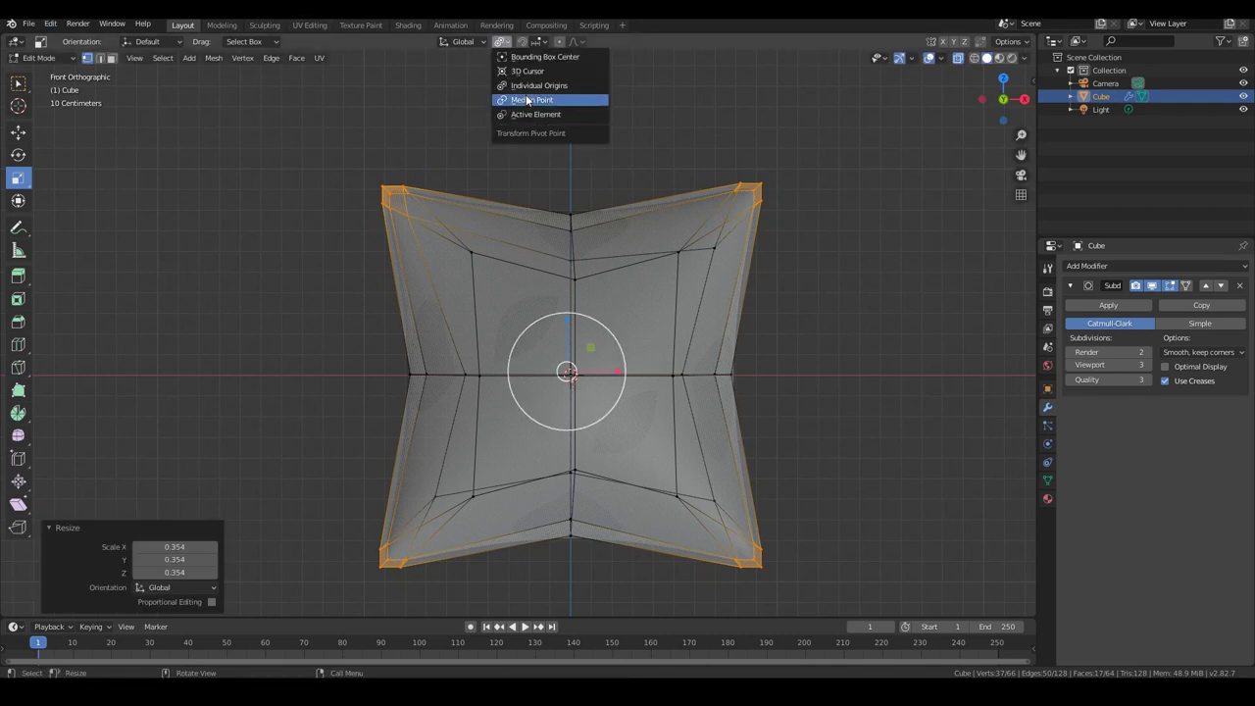
pyautogui.click(535, 101)
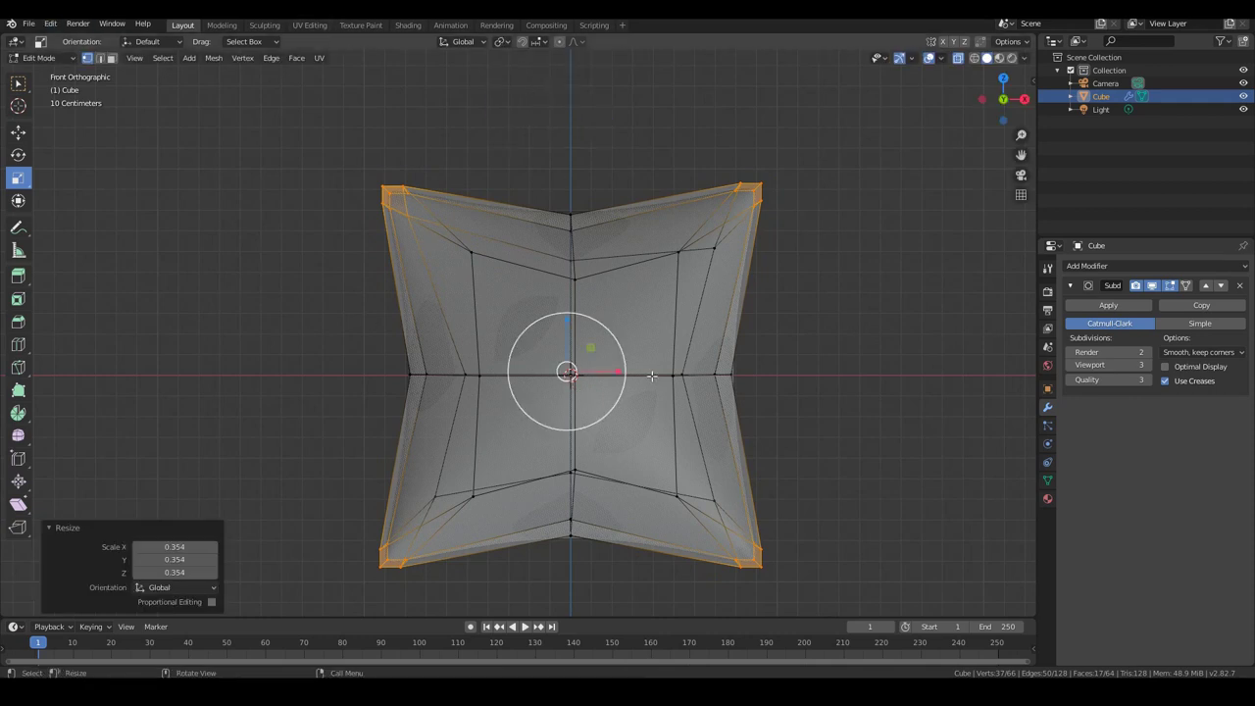
pyautogui.press('s')
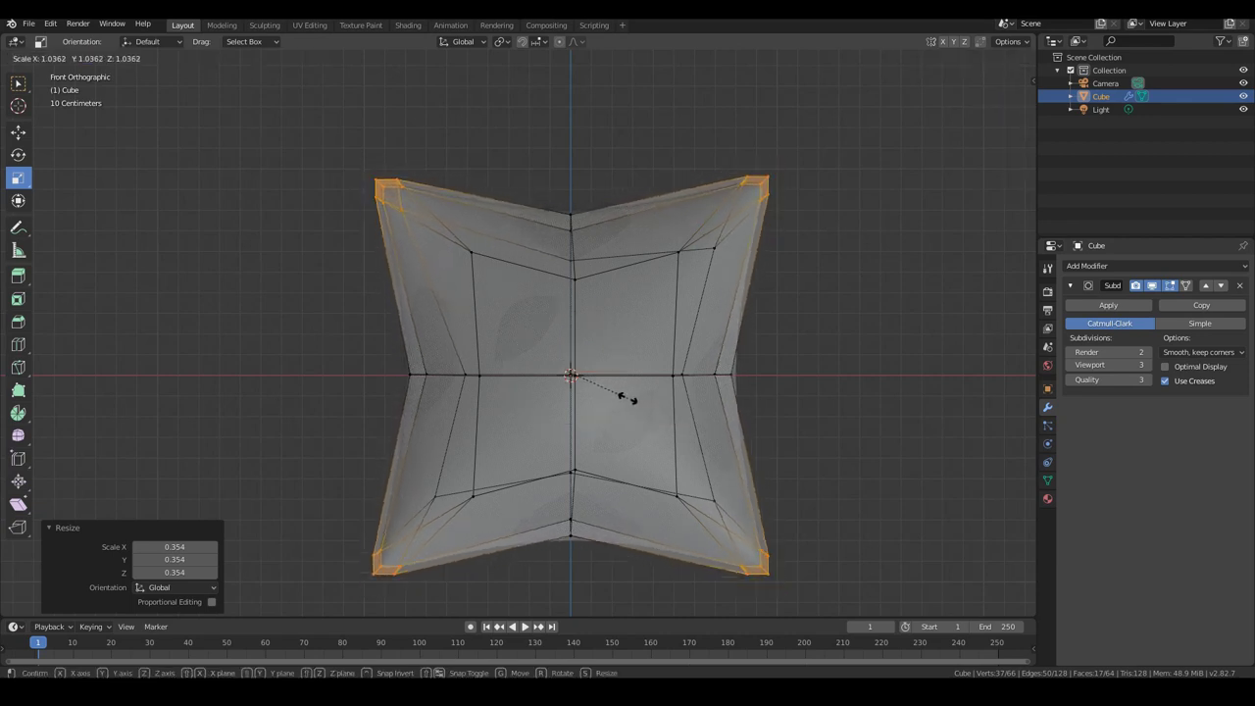
pyautogui.click(628, 397)
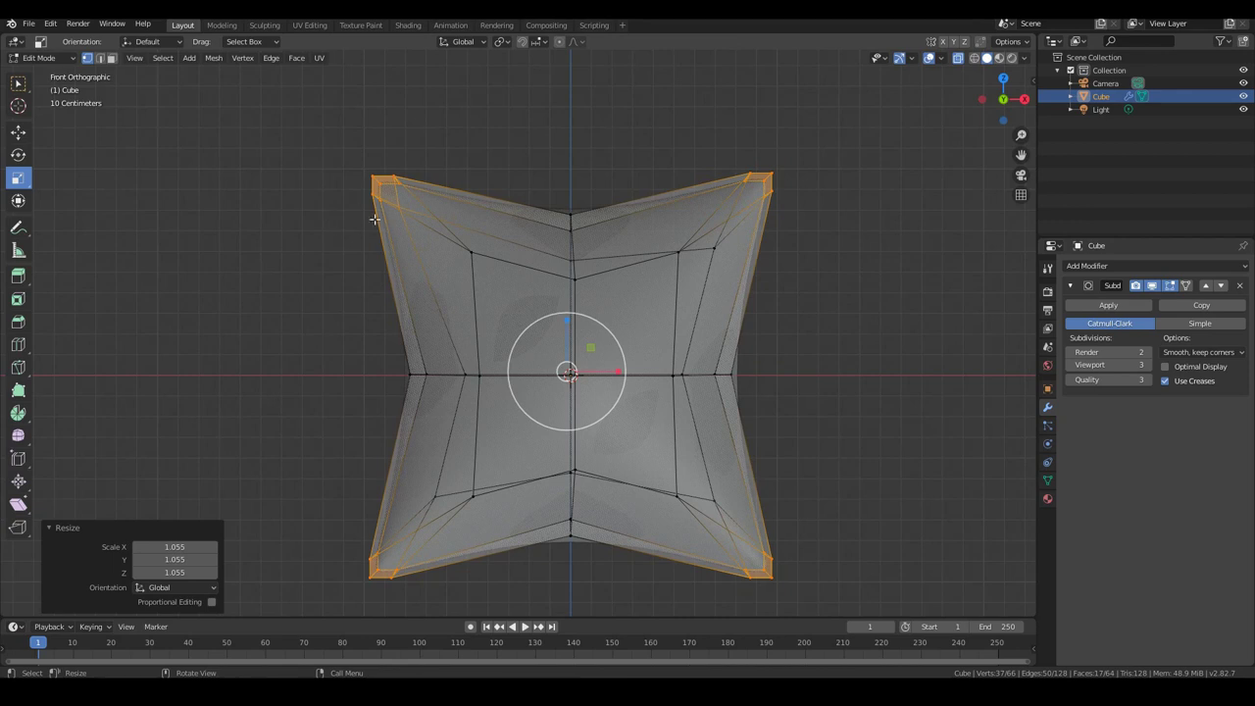
pyautogui.click(956, 61)
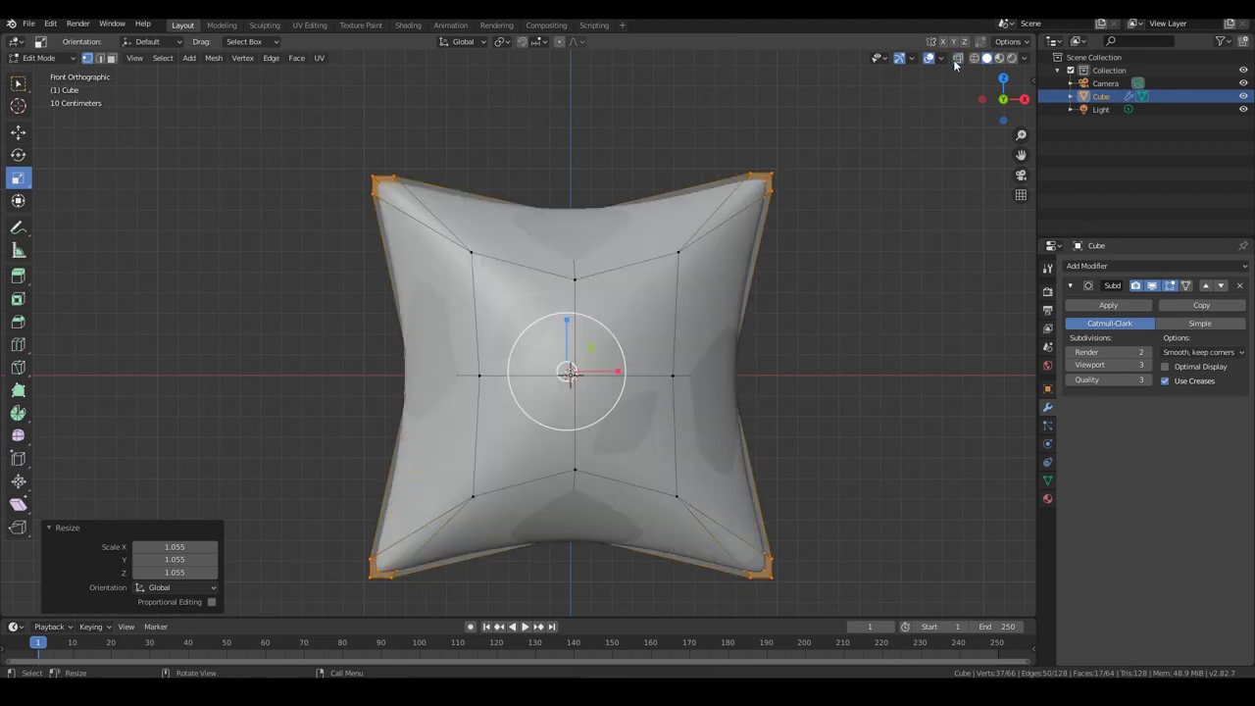
pyautogui.press('Tab')
# - Orbit around the pillow, then show the Material Properties and its Base Color picker
pyautogui.moveTo(343, 369); pyautogui.dragTo(317, 371, button='middle')
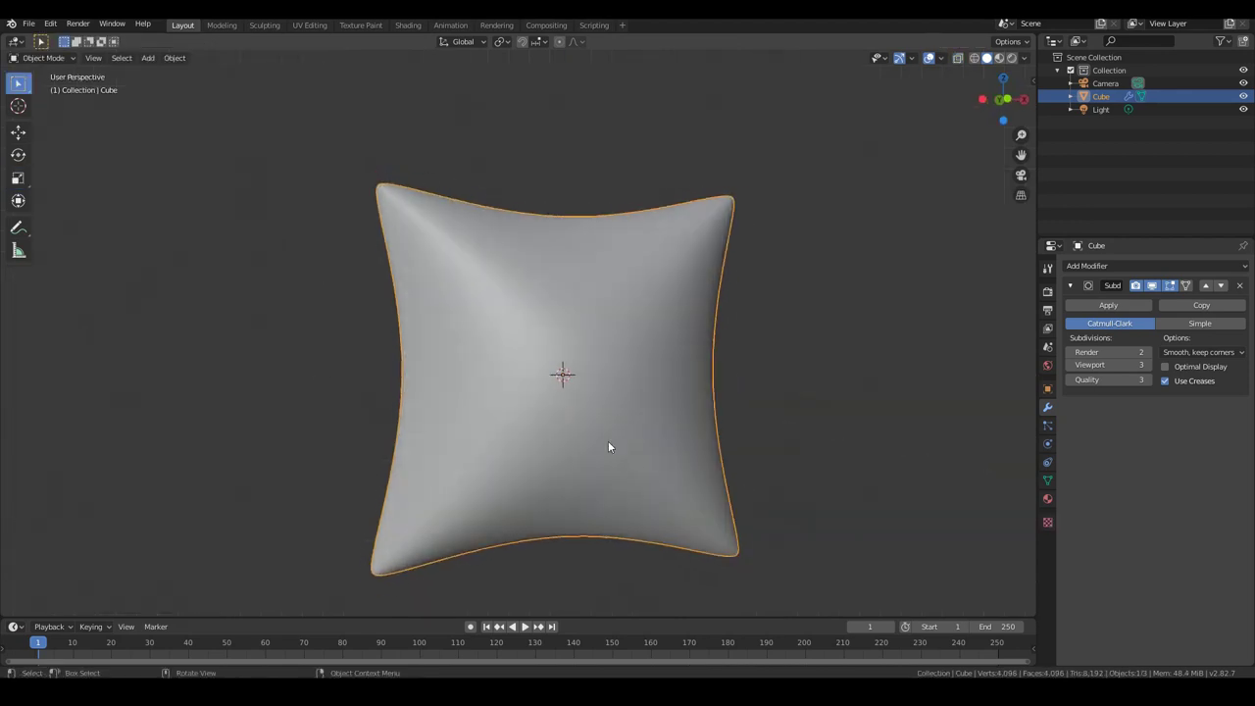
pyautogui.moveTo(734, 559); pyautogui.dragTo(596, 468, button='middle')
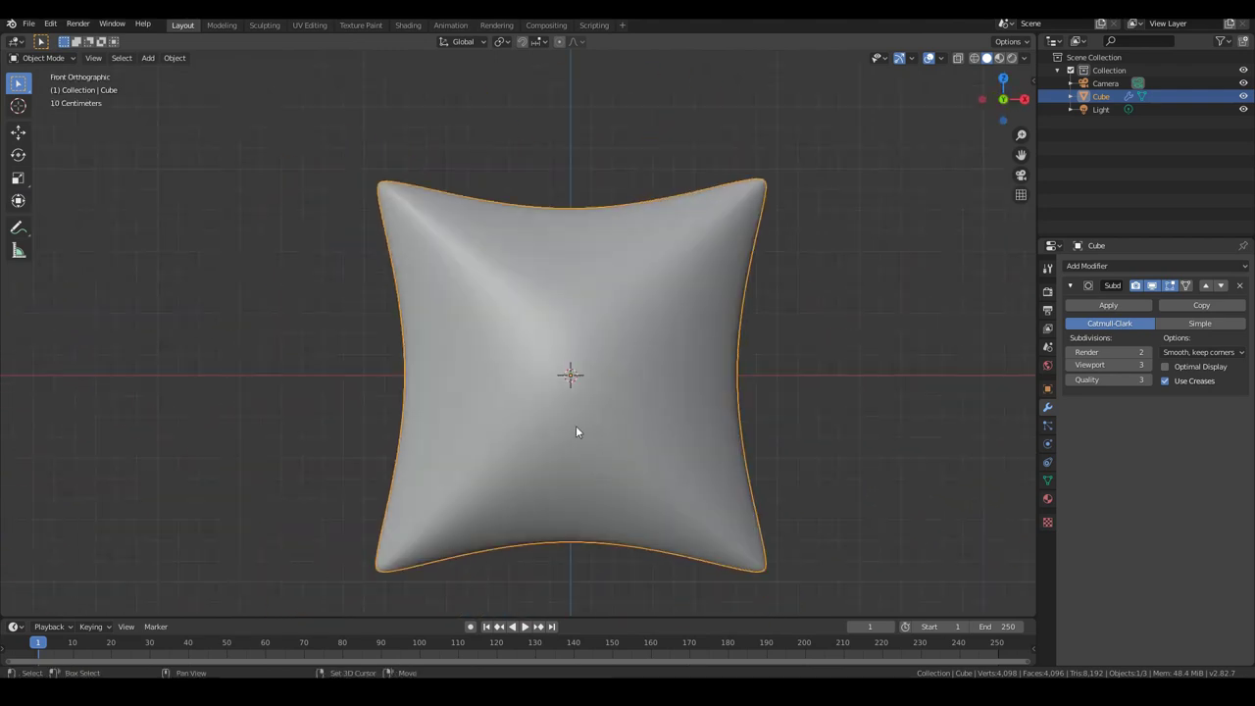
pyautogui.moveTo(505, 405); pyautogui.dragTo(634, 347, button='middle')
pyautogui.moveTo(467, 323); pyautogui.dragTo(723, 509, button='middle')
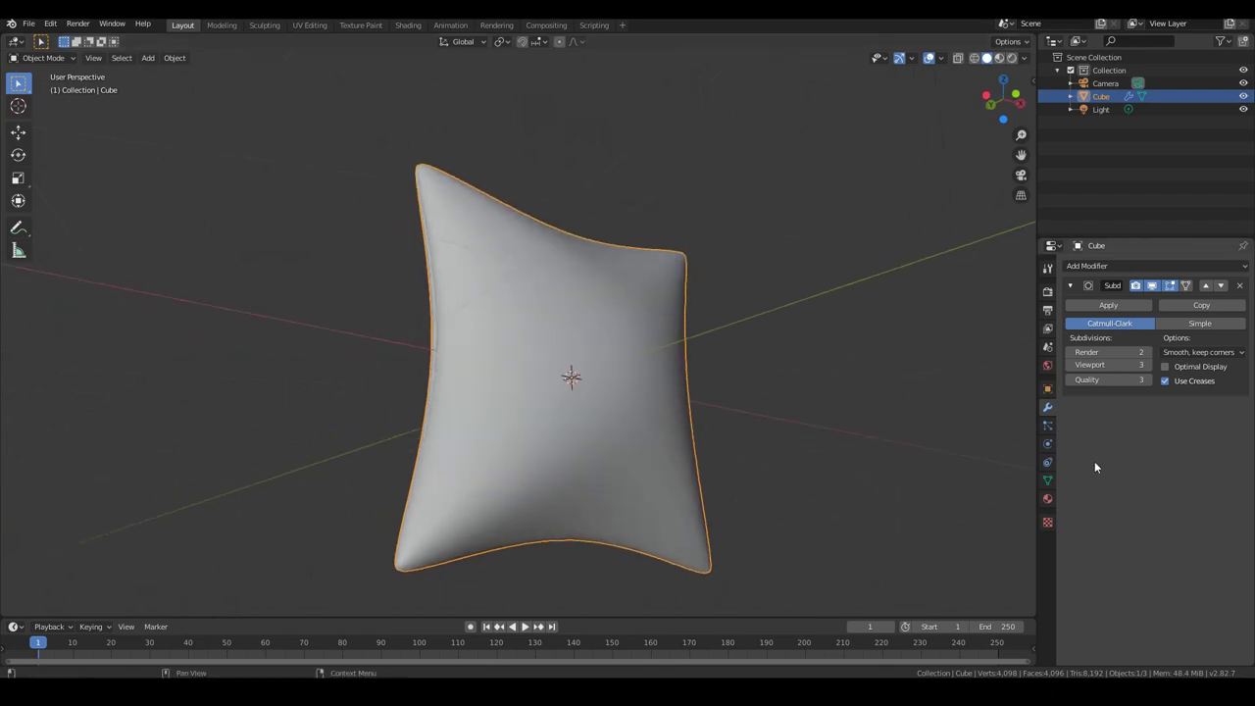
pyautogui.click(1047, 499)
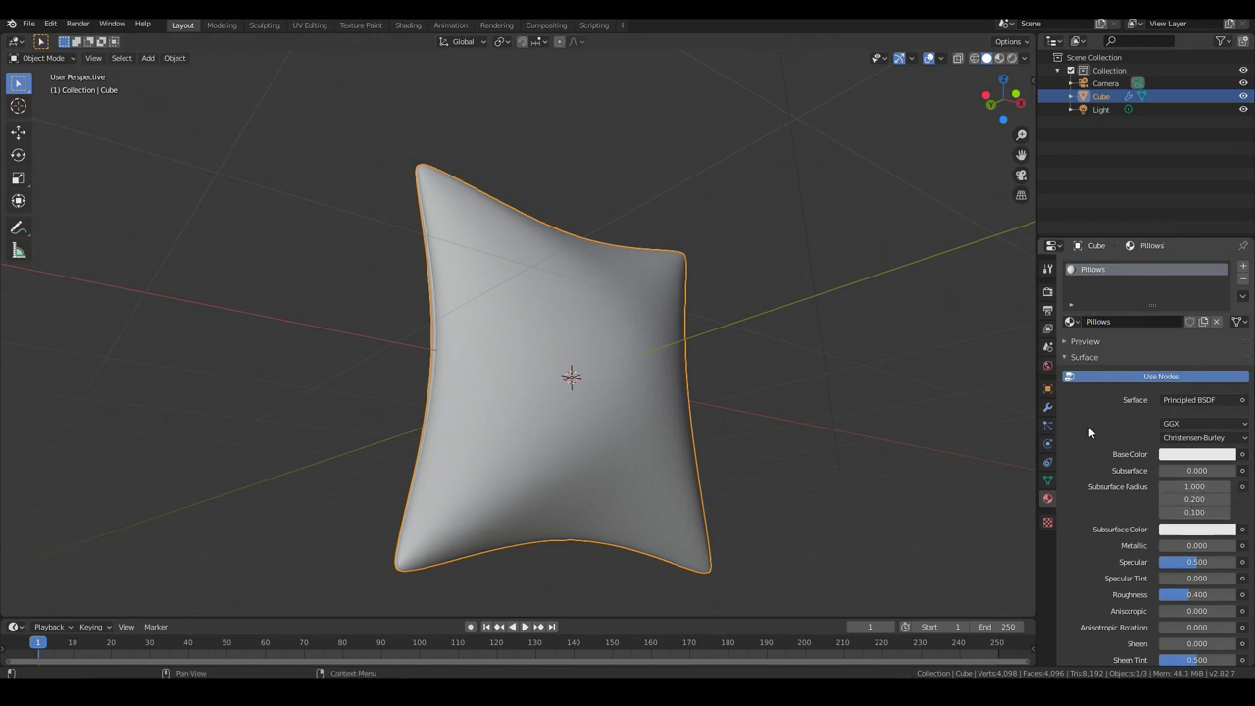
pyautogui.click(1191, 458)
# - Set the Pillows base colour to red and view the pillow in Material Preview
pyautogui.moveTo(1176, 328); pyautogui.dragTo(1165, 347)
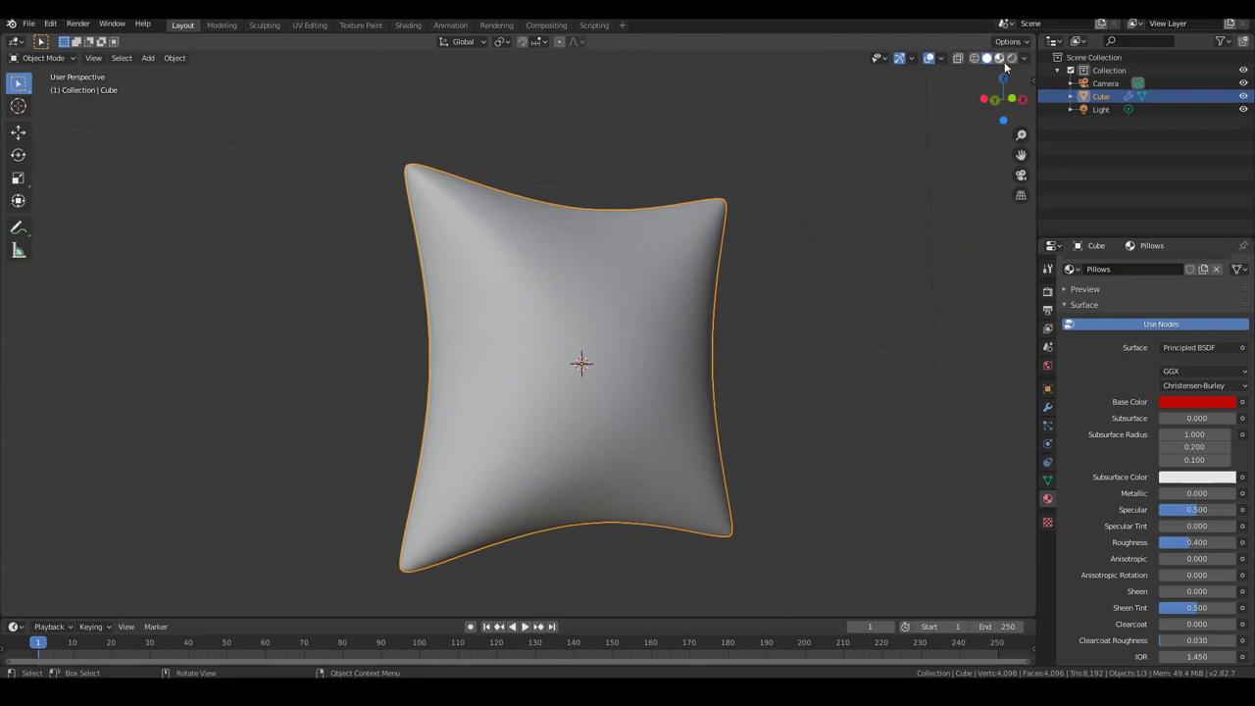
pyautogui.click(1002, 58)
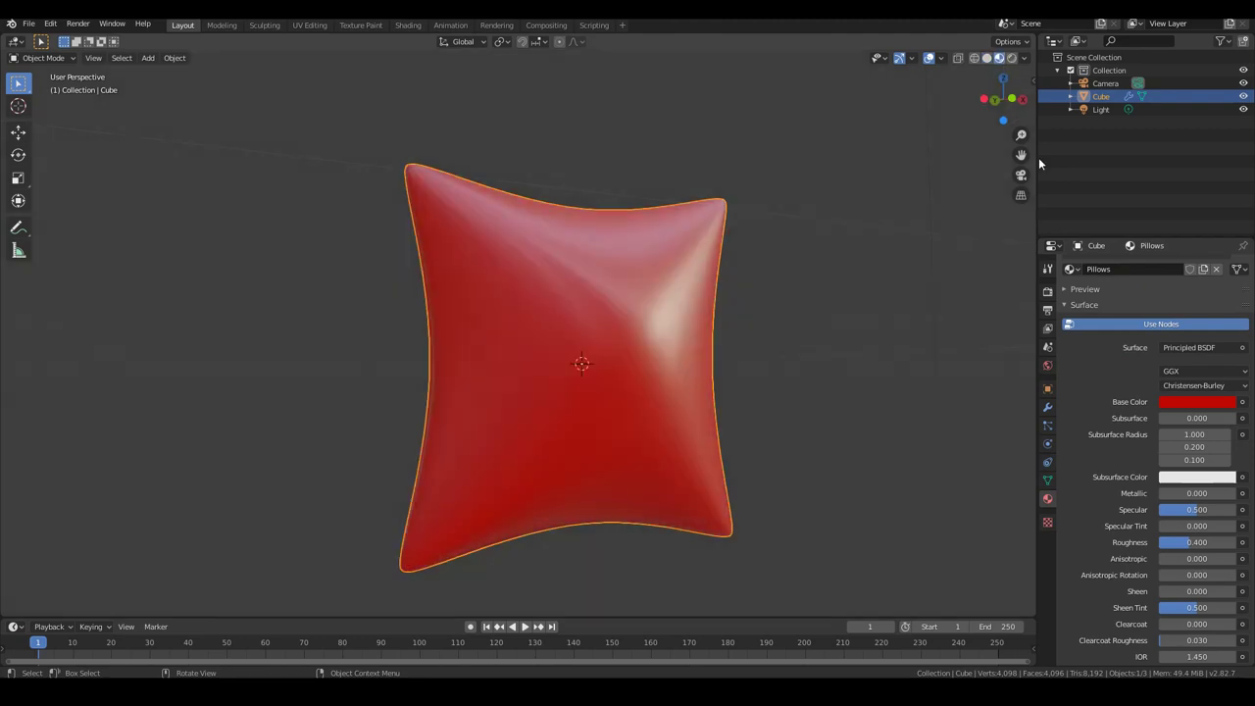
pyautogui.scroll(-2, 1182, 523)
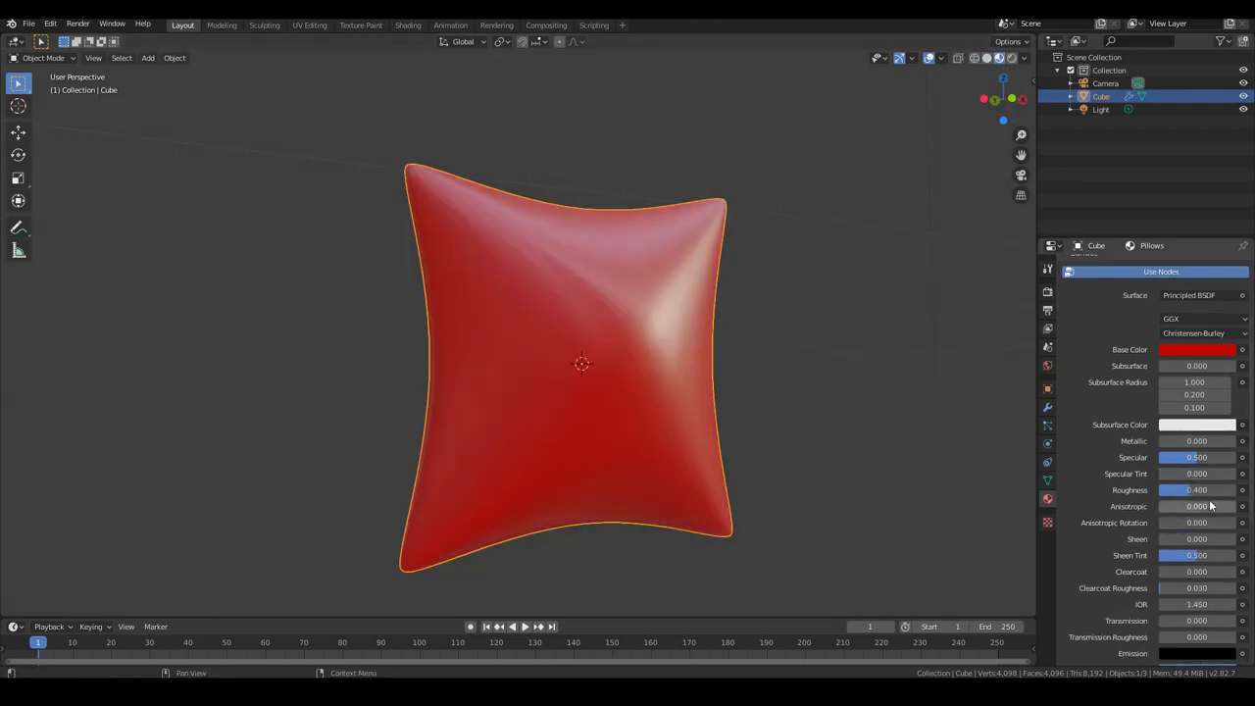
# - Set Roughness to 0.808 and Specular to 0.317, then inspect the pillow
pyautogui.moveTo(1196, 489); pyautogui.dragTo(1225, 489)
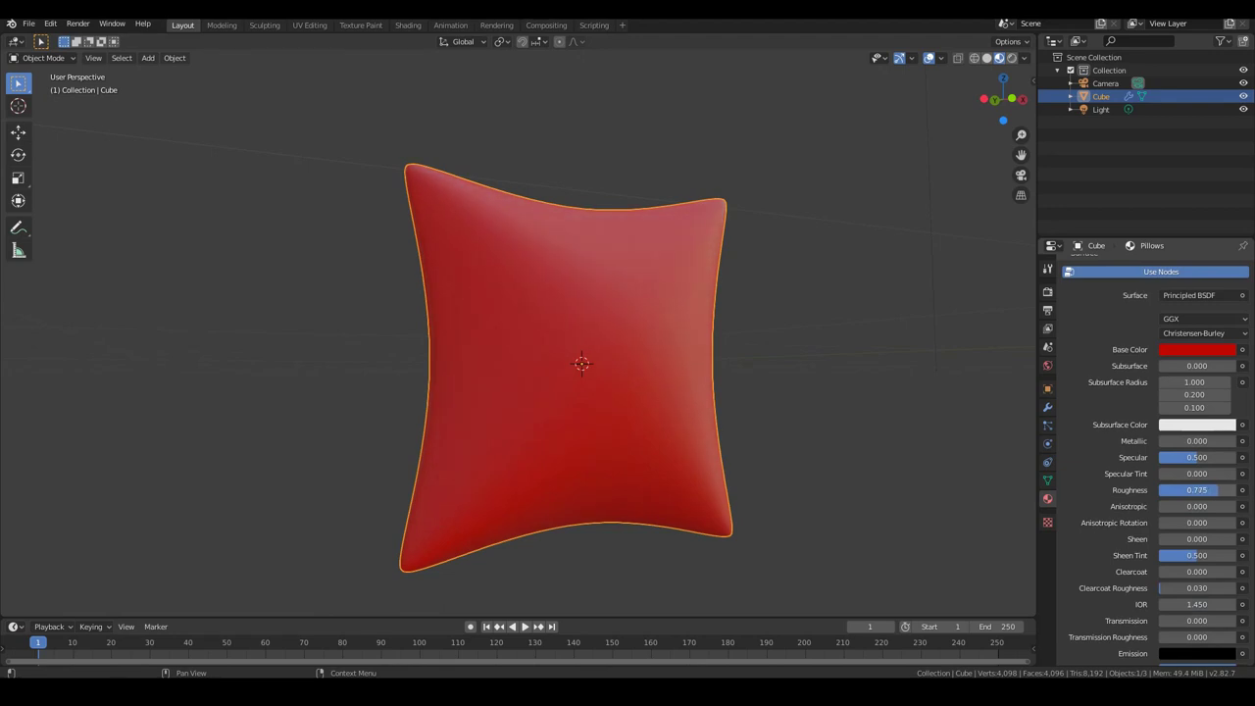
pyautogui.moveTo(1200, 463); pyautogui.dragTo(1184, 462)
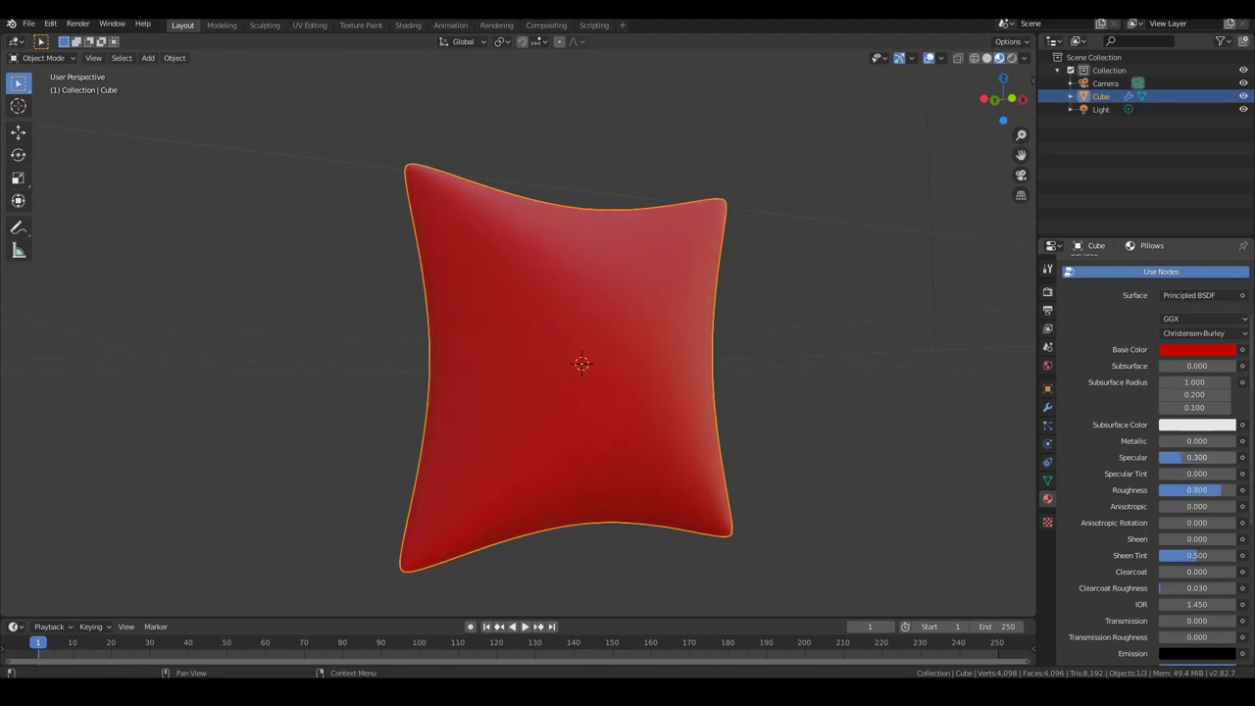
pyautogui.moveTo(608, 516)
pyautogui.mouseDown(button='middle')
pyautogui.moveTo(562, 524)
pyautogui.moveTo(712, 538)
pyautogui.moveTo(599, 527)
pyautogui.mouseUp(button='middle')
pyautogui.moveTo(736, 473); pyautogui.dragTo(567, 438, button='middle')
pyautogui.moveTo(377, 440); pyautogui.dragTo(518, 471, button='middle')
pyautogui.click(408, 25)
# - Add a MixRGB node to the left of the Principled BSDF
pyautogui.moveTo(435, 196)
pyautogui.mouseDown(button='middle')
pyautogui.moveTo(567, 322)
pyautogui.moveTo(507, 270)
pyautogui.moveTo(543, 132)
pyautogui.mouseUp(button='middle')
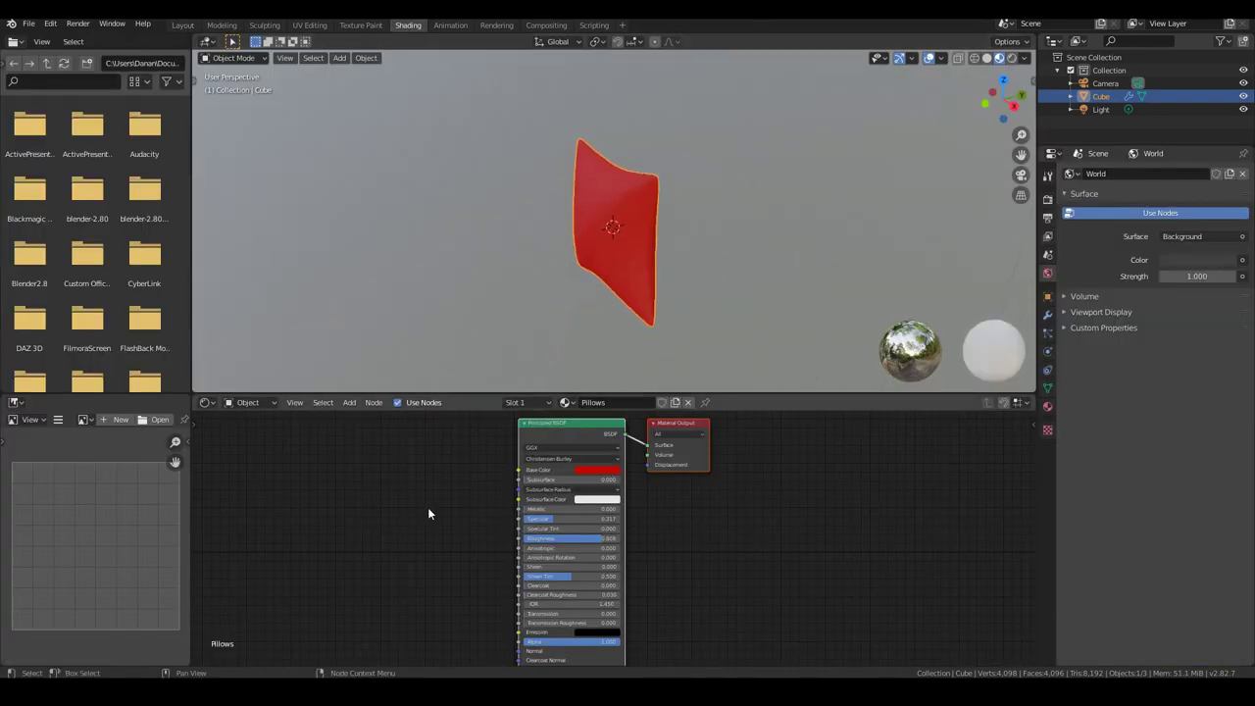
pyautogui.moveTo(392, 524); pyautogui.dragTo(592, 521, button='middle')
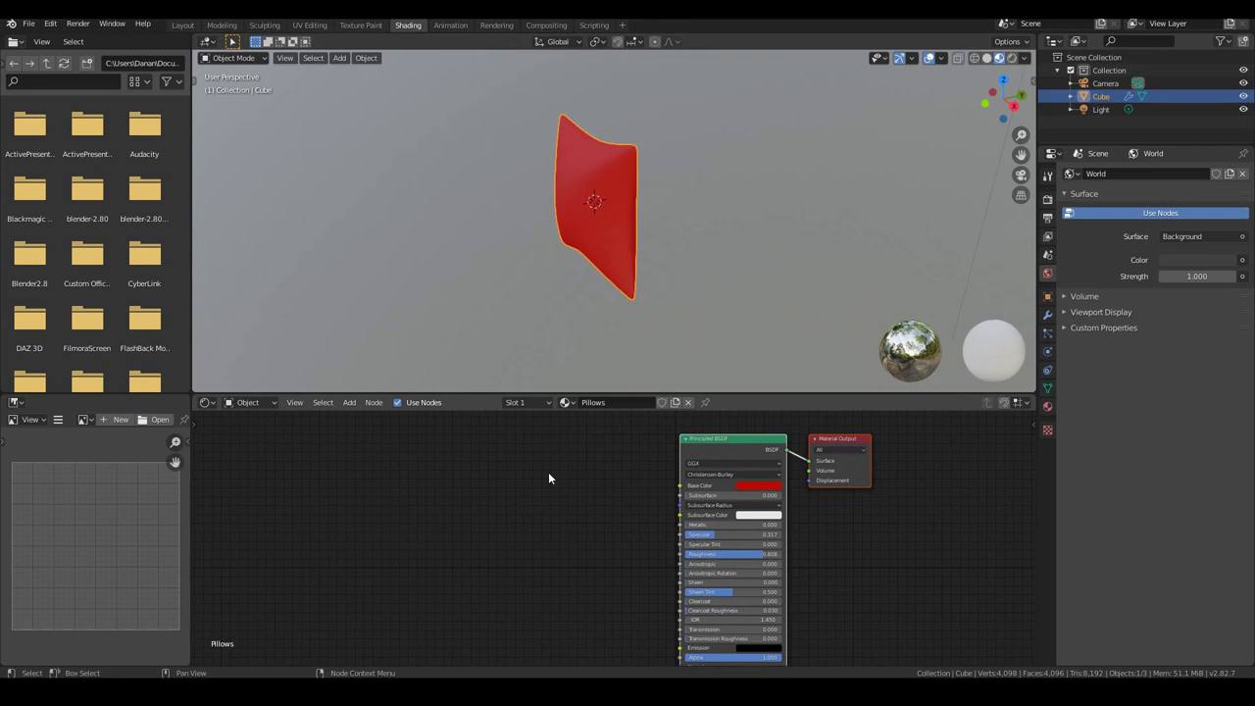
pyautogui.click(350, 403)
pyautogui.moveTo(372, 492)
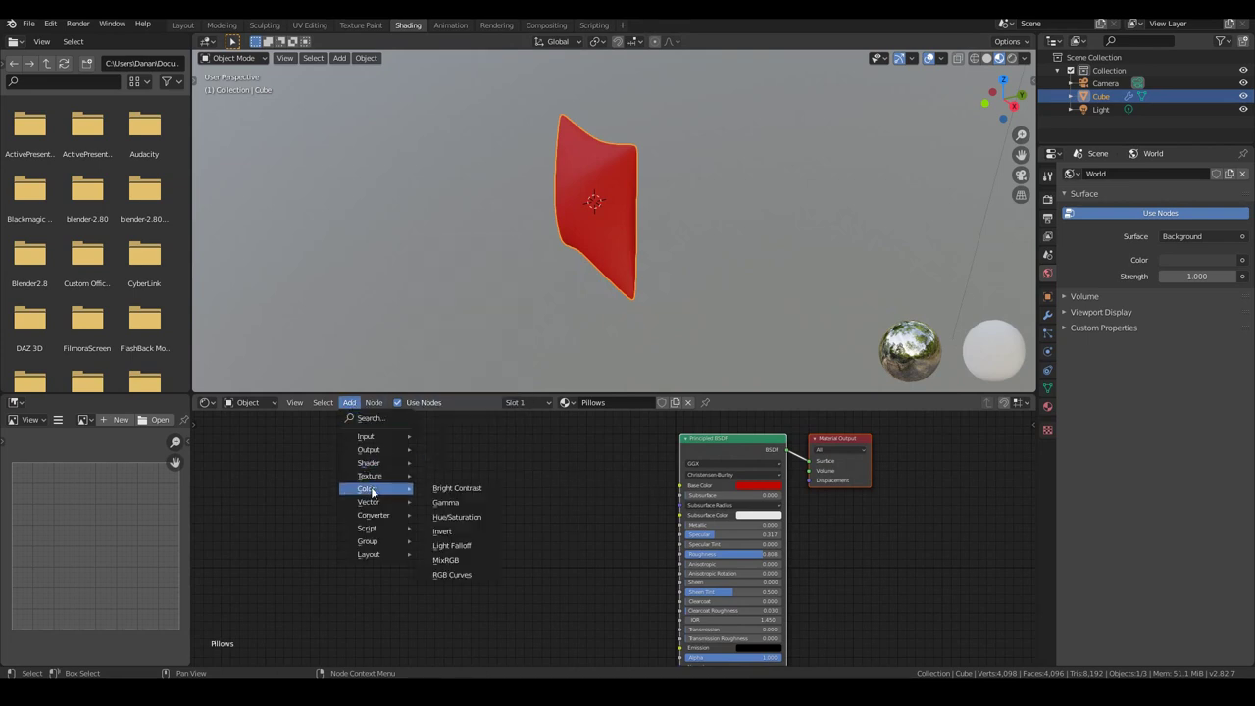
pyautogui.click(459, 559)
pyautogui.click(579, 490)
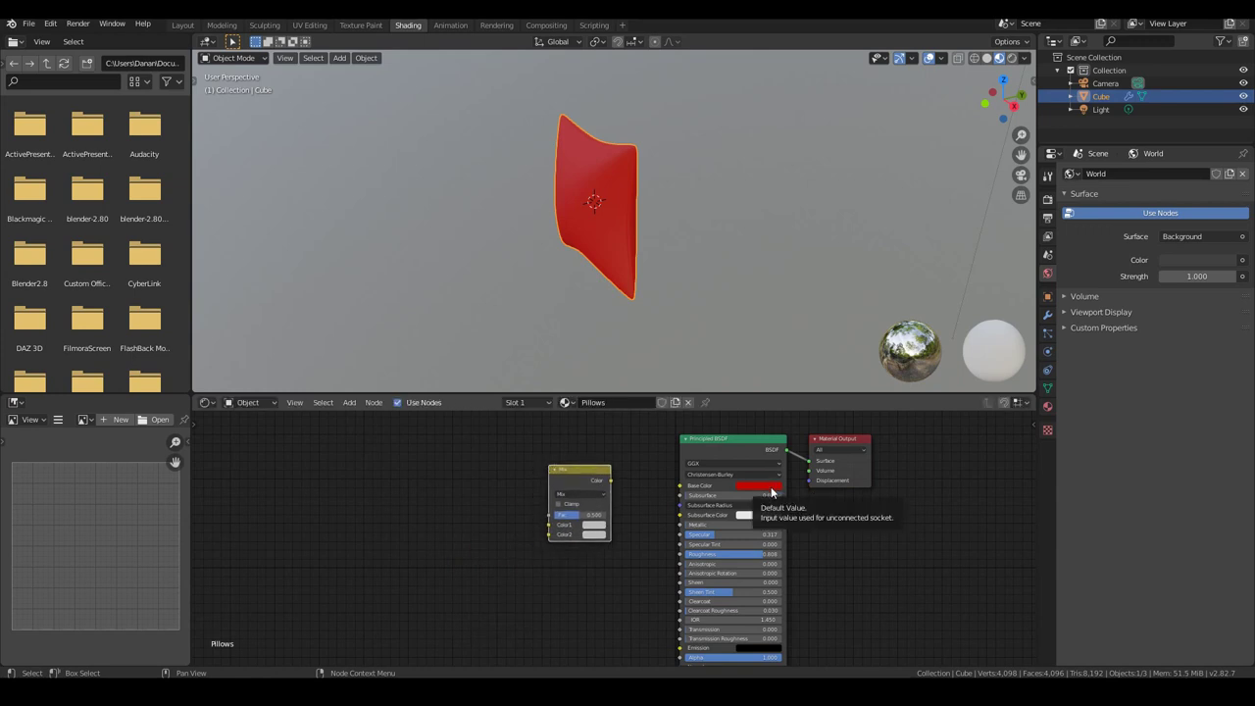
# - Give the Mix node the red base colour and a paler red, linking it into Base Color
pyautogui.press('ctrl')
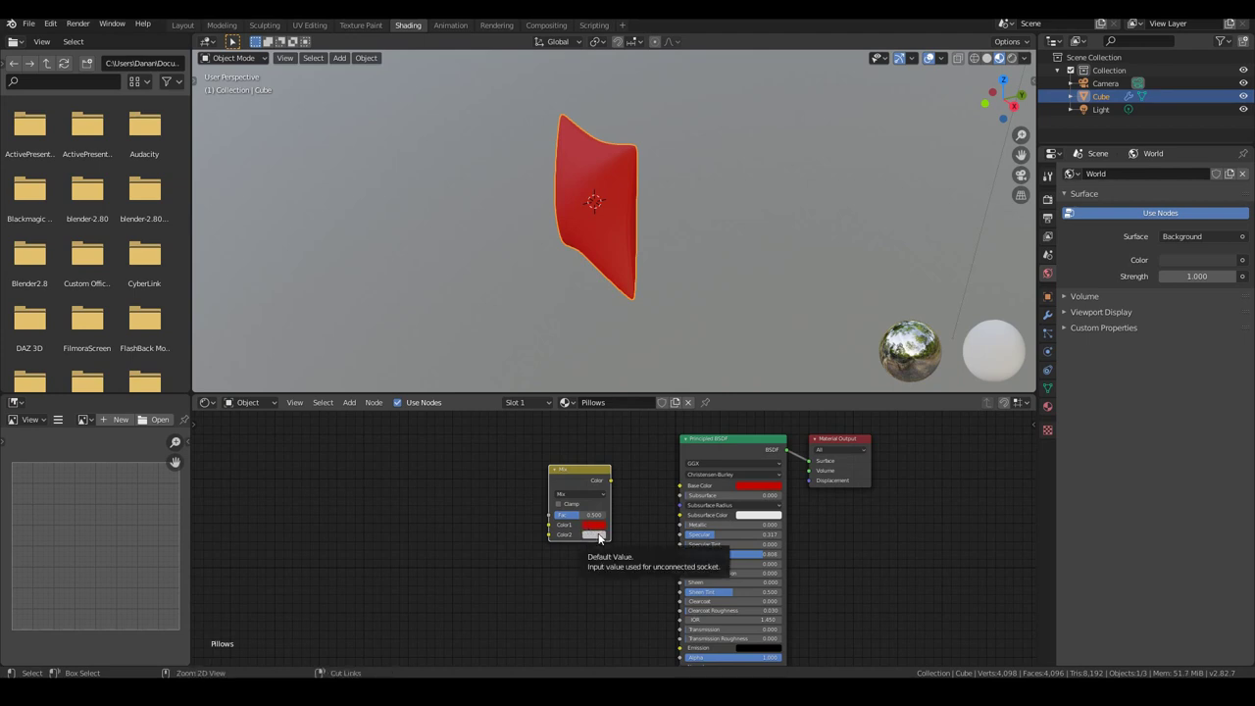
pyautogui.hotkey('ctrl', 'v')
pyautogui.click(599, 535)
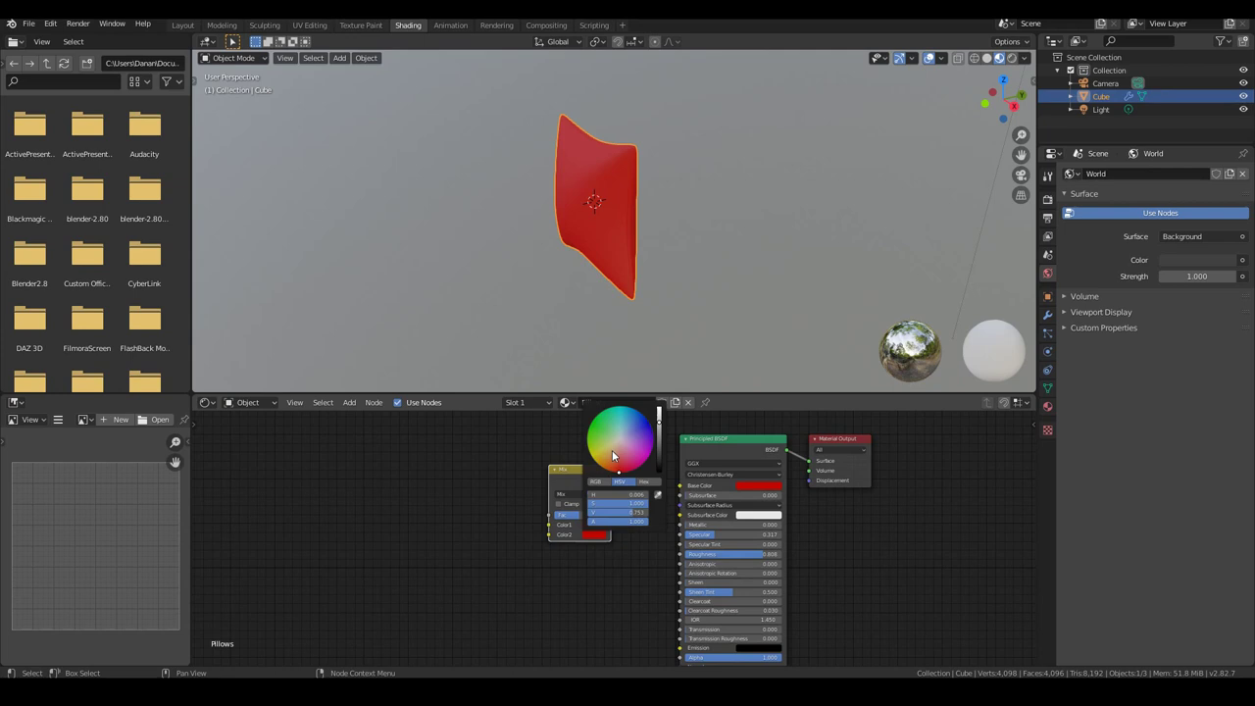
pyautogui.click(618, 457)
pyautogui.moveTo(613, 480); pyautogui.dragTo(679, 486)
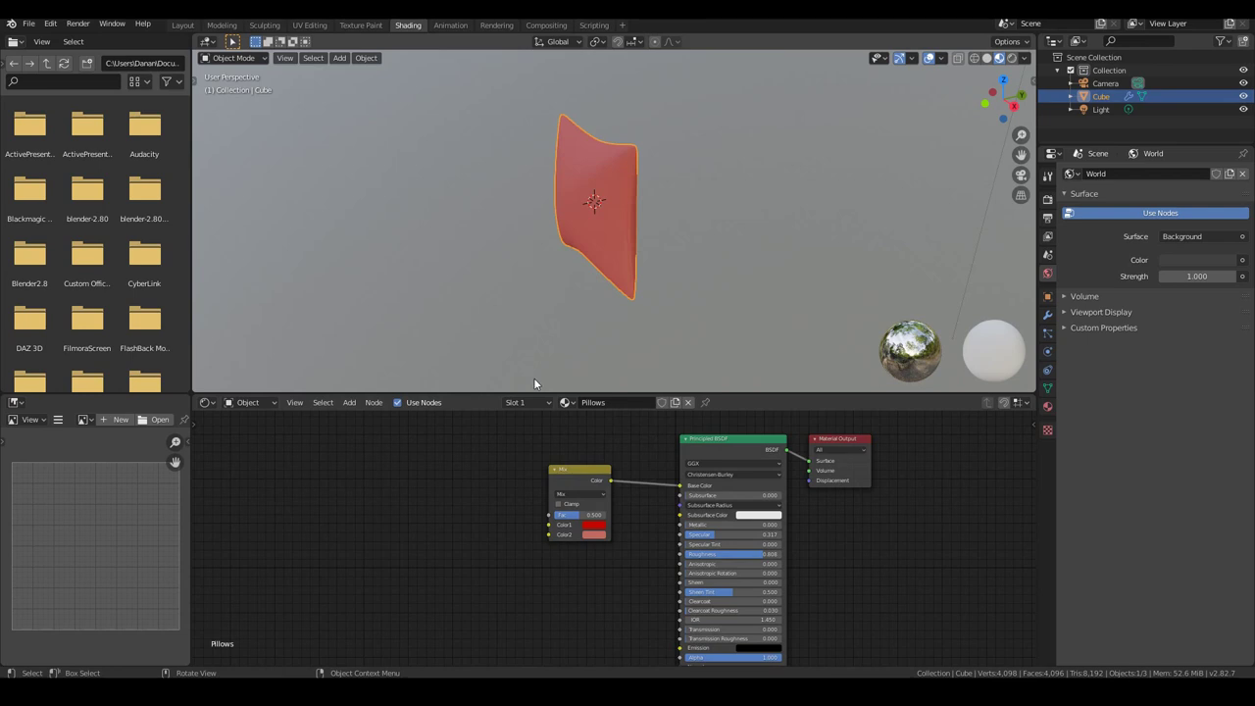
pyautogui.scroll(2, 591, 534)
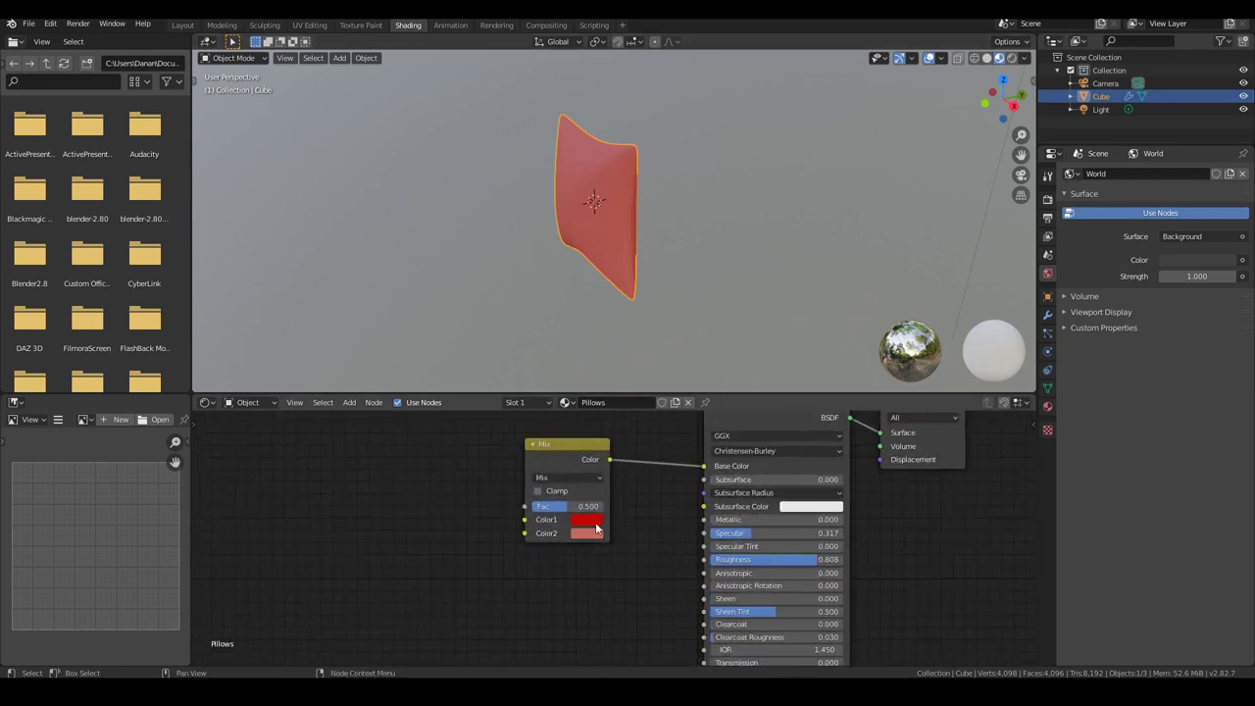
pyautogui.moveTo(427, 461); pyautogui.dragTo(460, 474, button='middle')
pyautogui.moveTo(576, 304); pyautogui.dragTo(677, 218, button='middle')
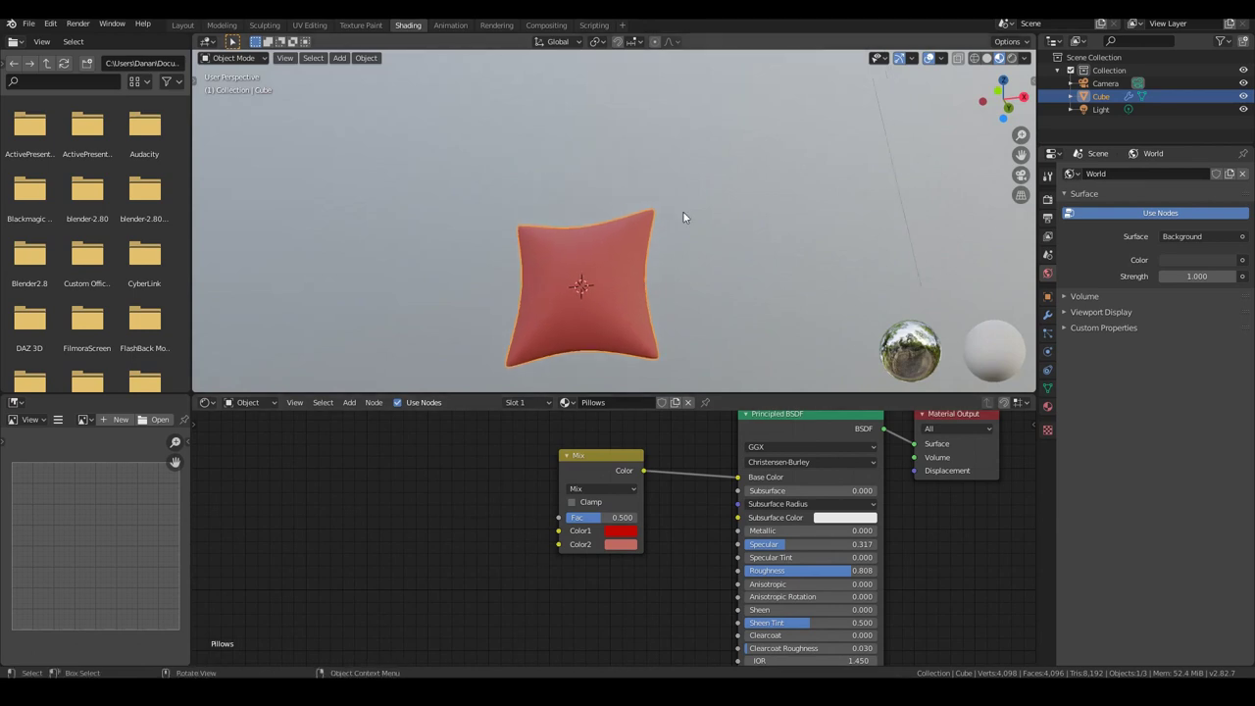
pyautogui.moveTo(617, 280); pyautogui.dragTo(555, 67, button='middle')
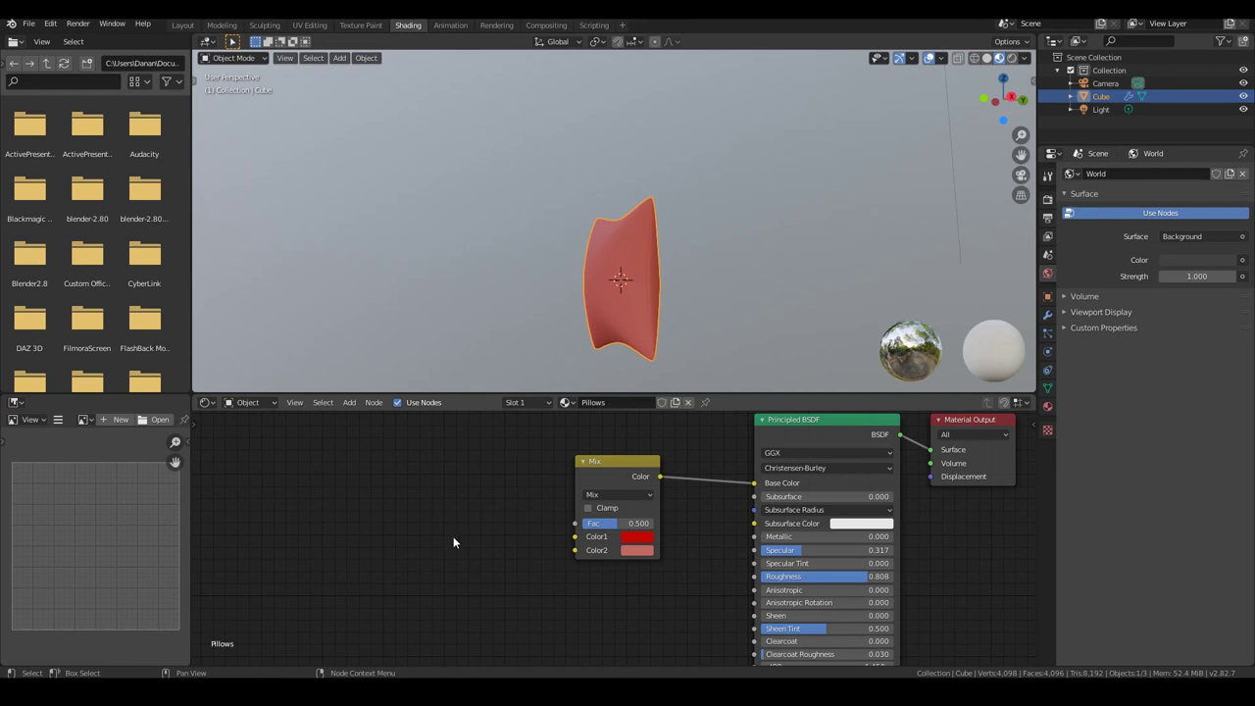
# - Add a Layer Weight node to the node graph
pyautogui.scroll(2, 471, 517)
pyautogui.hscroll(-1, 470, 518)
pyautogui.click(357, 403)
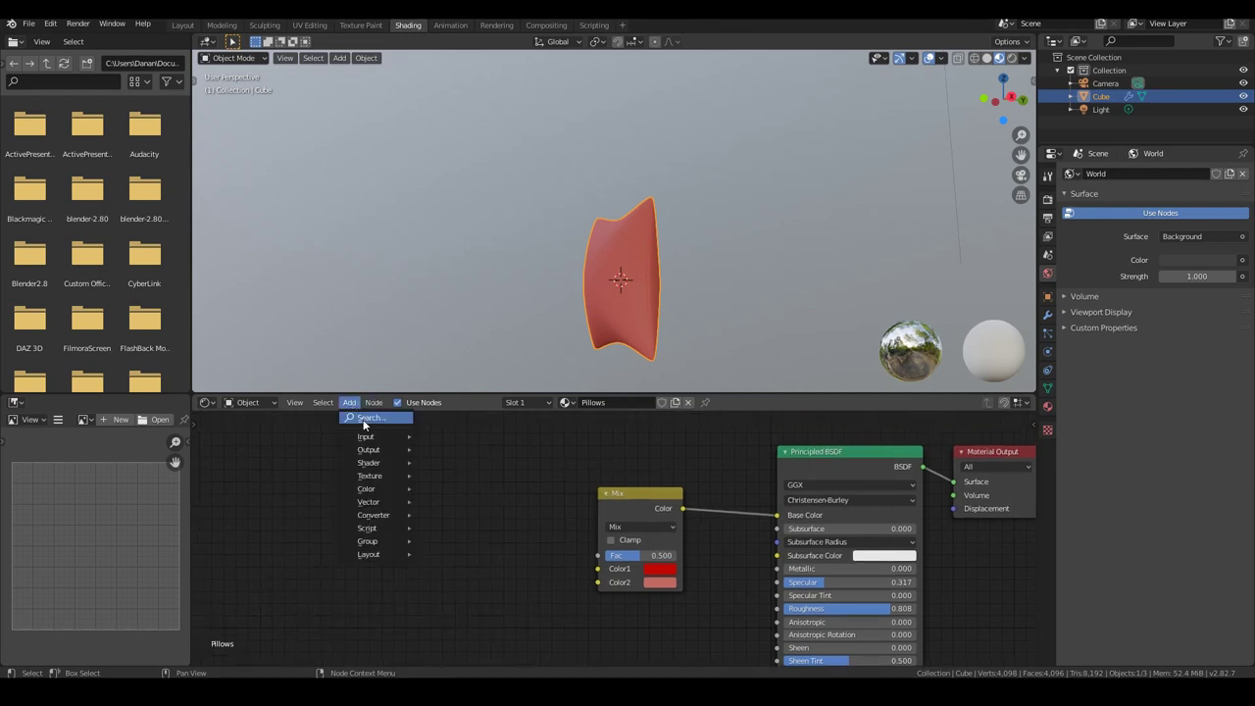
pyautogui.moveTo(364, 436)
pyautogui.click(456, 279)
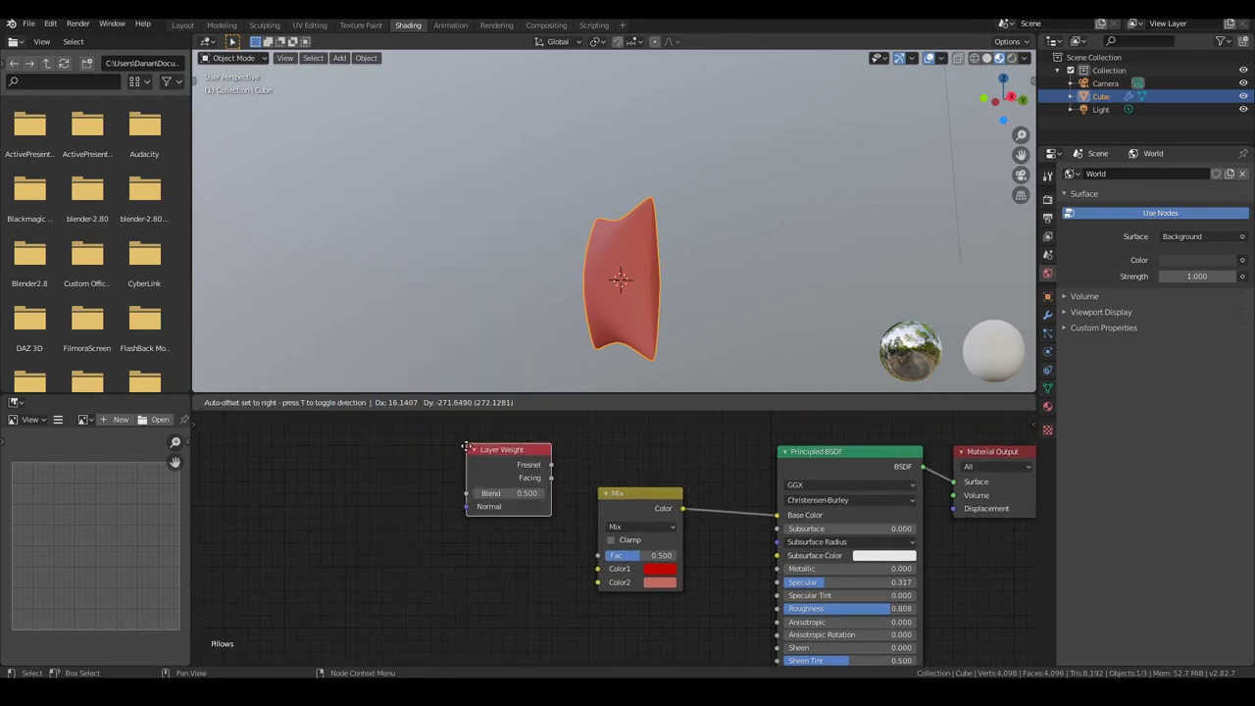
# - Connect Layer Weight's Facing output, rather than Fresnel, to the Mix Fac input
pyautogui.moveTo(503, 493); pyautogui.dragTo(598, 559)
pyautogui.moveTo(509, 274); pyautogui.dragTo(708, 269, button='middle')
pyautogui.moveTo(503, 506); pyautogui.dragTo(602, 559)
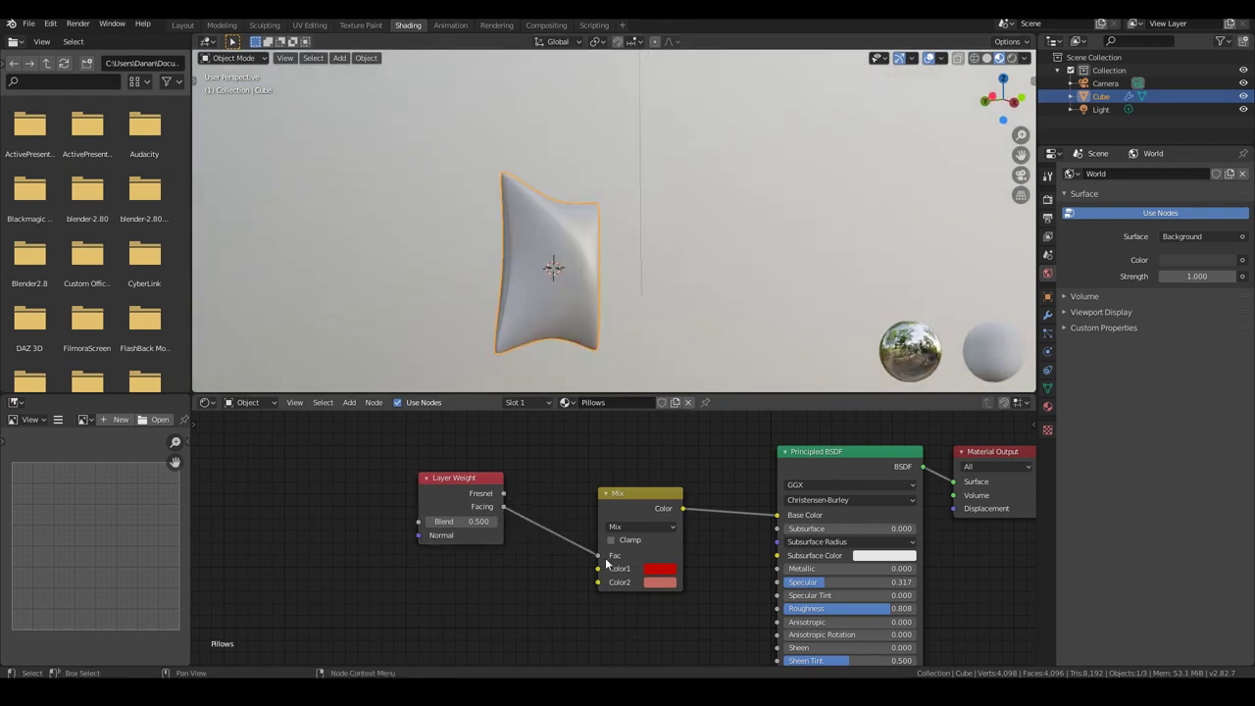
pyautogui.moveTo(603, 187)
pyautogui.mouseDown(button='middle')
pyautogui.moveTo(521, 191)
pyautogui.moveTo(545, 201)
pyautogui.moveTo(510, 262)
pyautogui.mouseUp(button='middle')
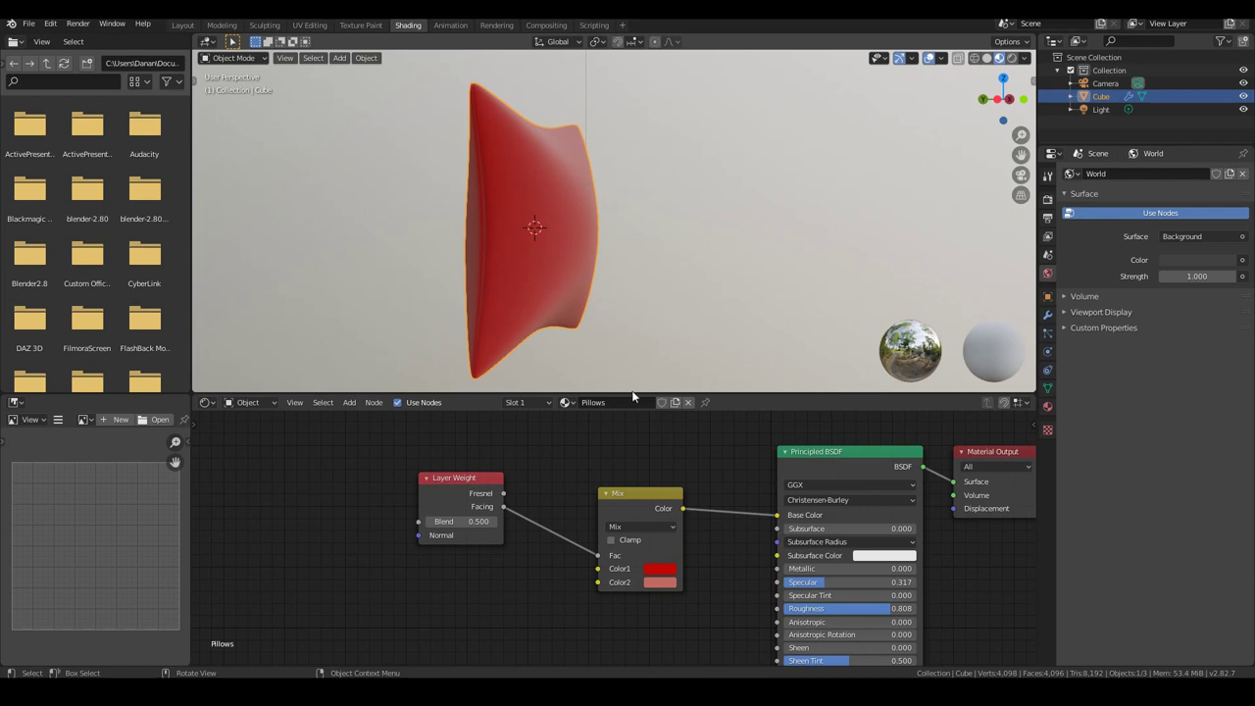
pyautogui.keyDown('shift'); pyautogui.moveTo(578, 200); pyautogui.dragTo(623, 226, button='middle'); pyautogui.keyUp('shift')
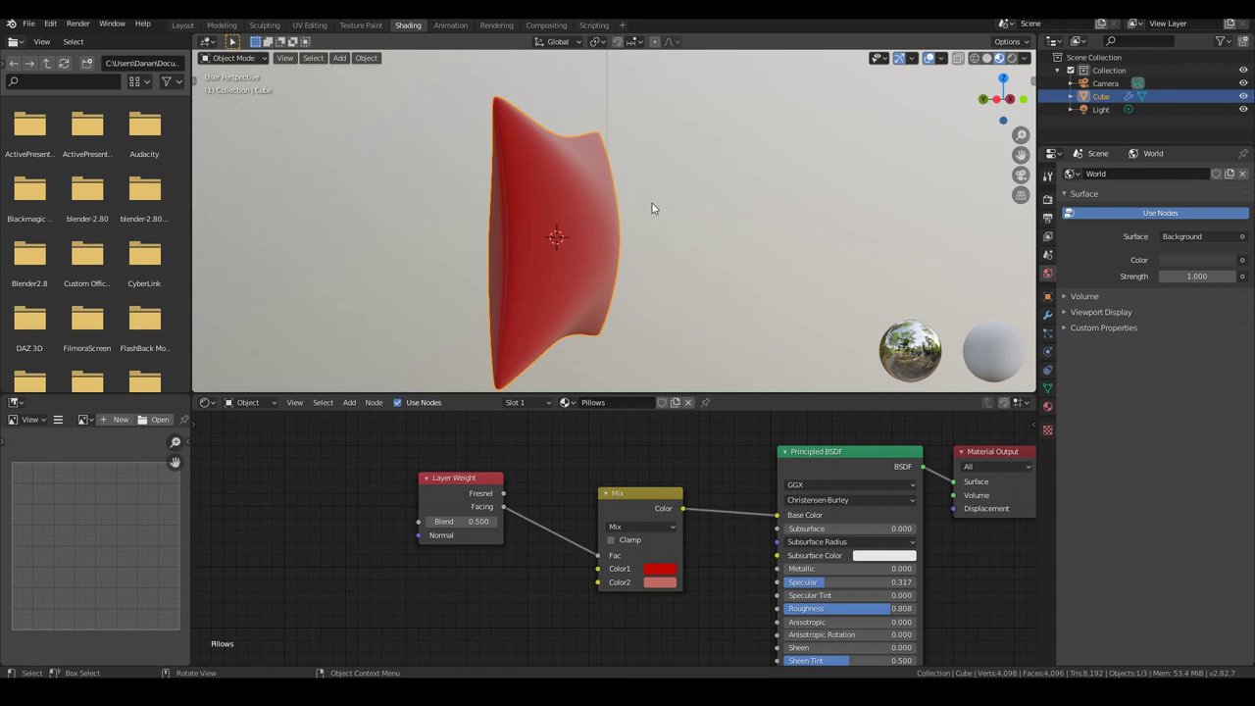
pyautogui.moveTo(619, 230); pyautogui.dragTo(509, 293, button='middle')
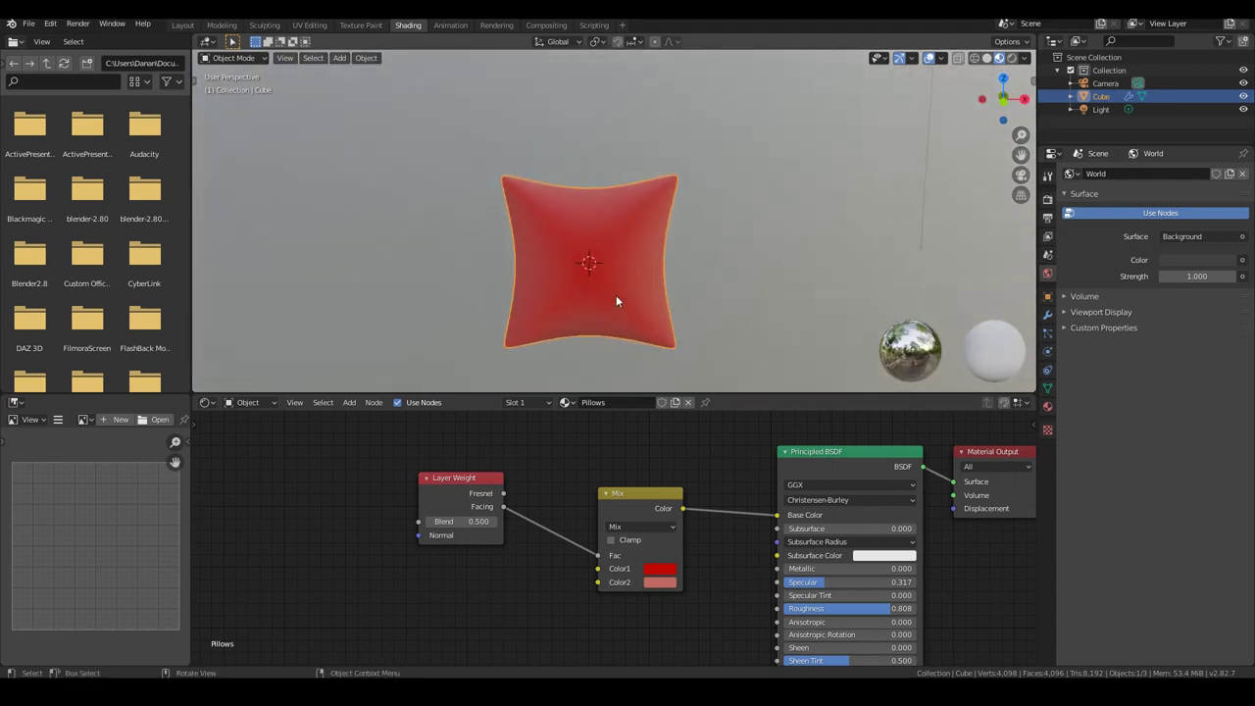
# - Brighten the Mix node's Color2 to a pale pink (H 0.013, S 0.492, V 0.855)
pyautogui.click(659, 582)
pyautogui.click(748, 421)
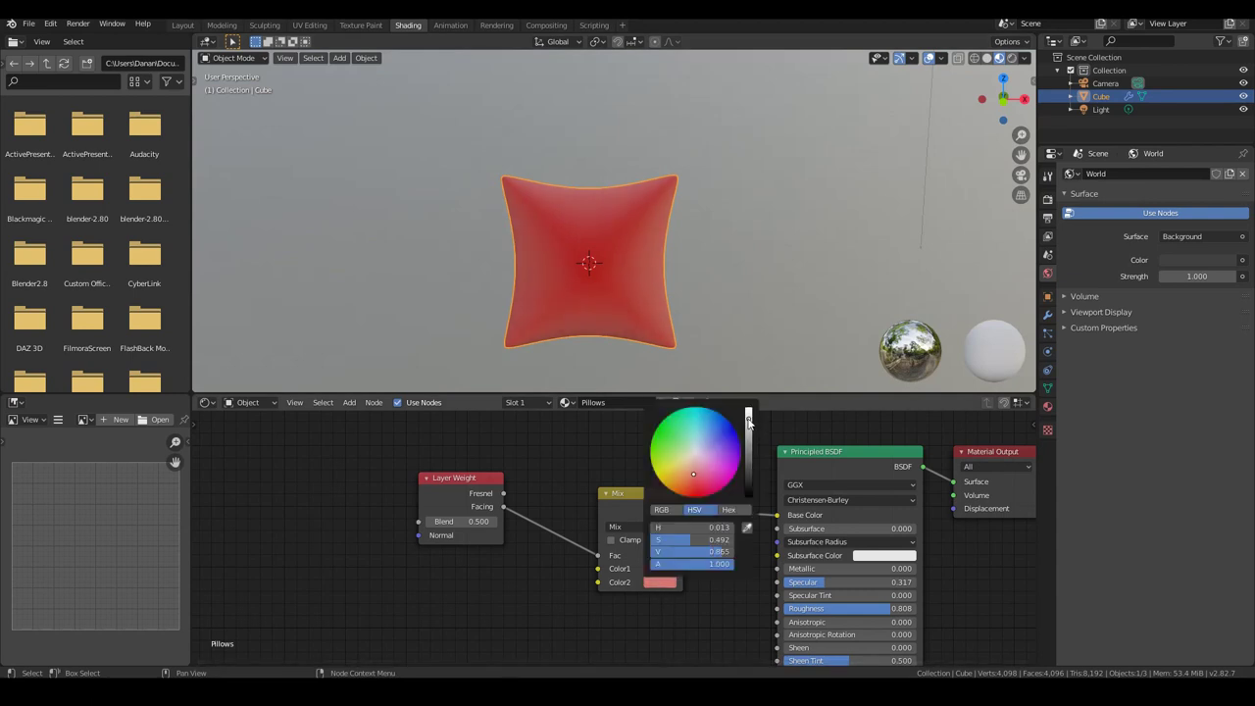
pyautogui.moveTo(569, 319); pyautogui.dragTo(383, 205, button='middle')
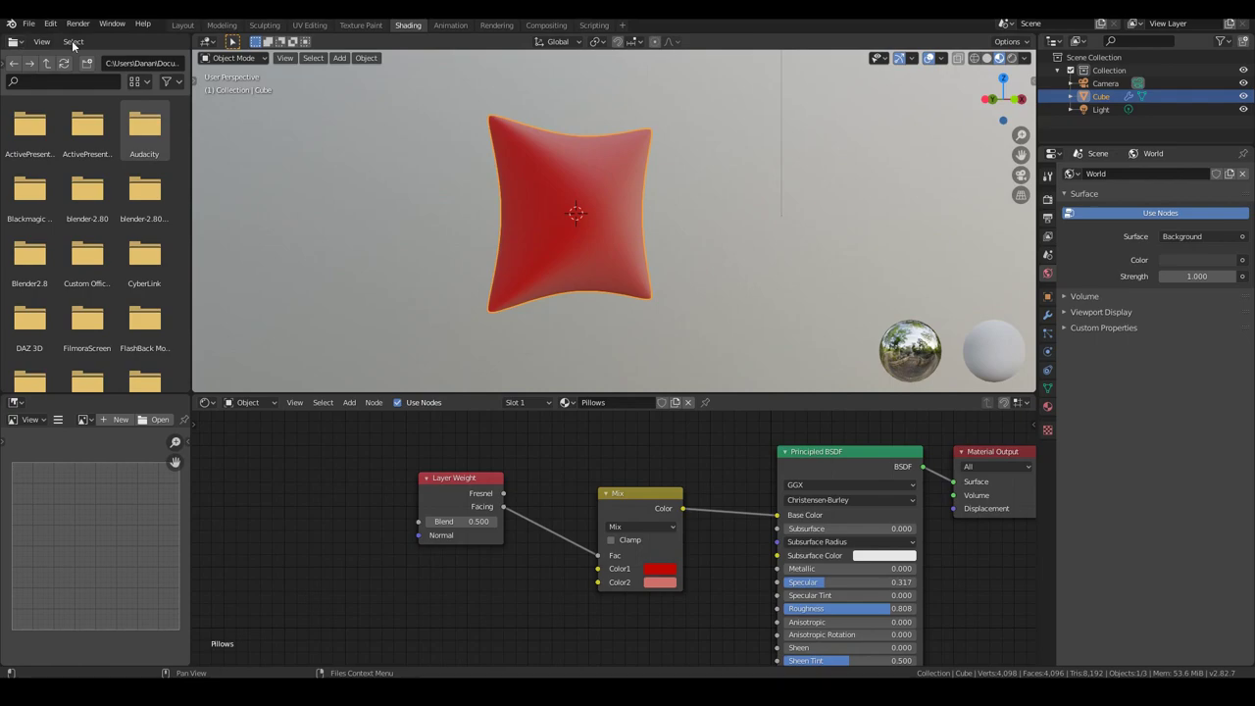